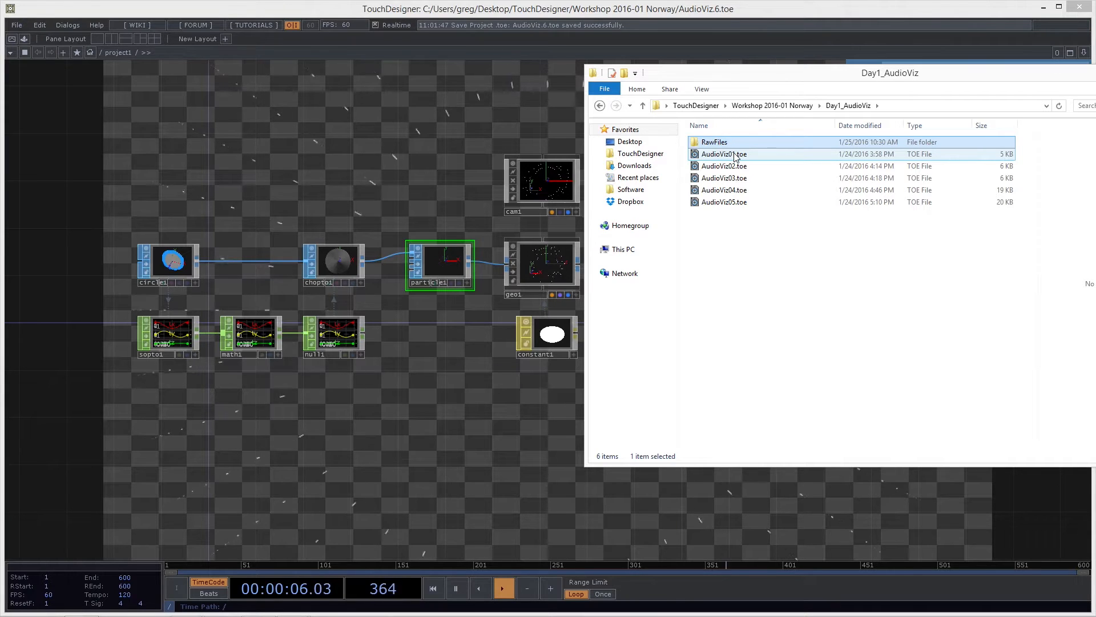
Step: Switch to the finished AudioViz.1.toe project and examine how its particle operator network is laid out
{"action": "left_click", "coordinate": [388, 197]}
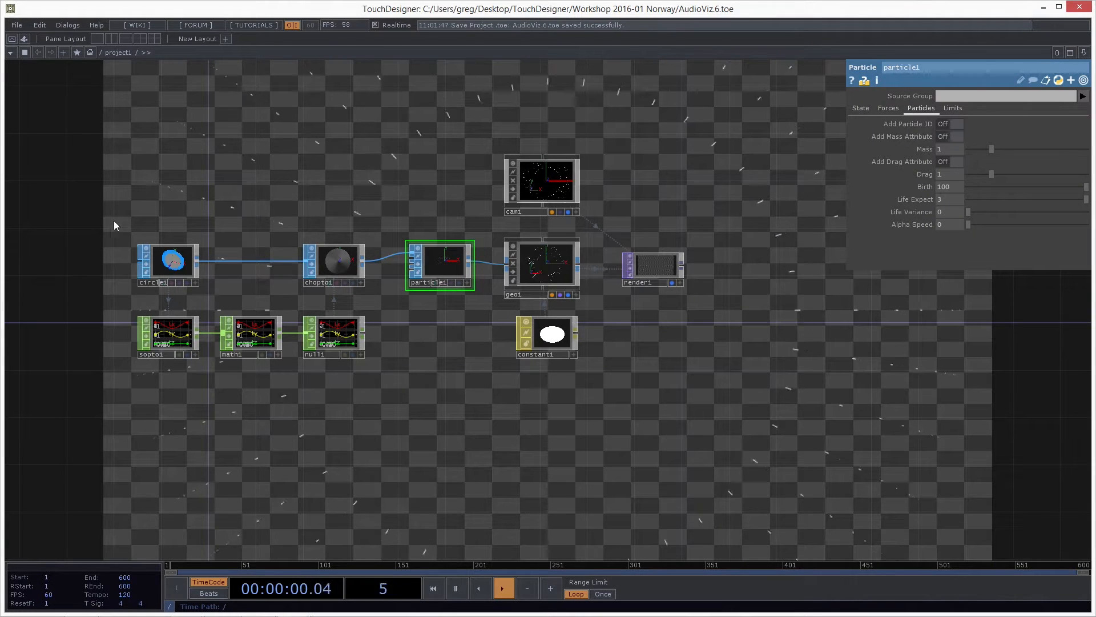
{"action": "left_click_drag", "start_coordinate": [594, 443], "coordinate": [609, 431]}
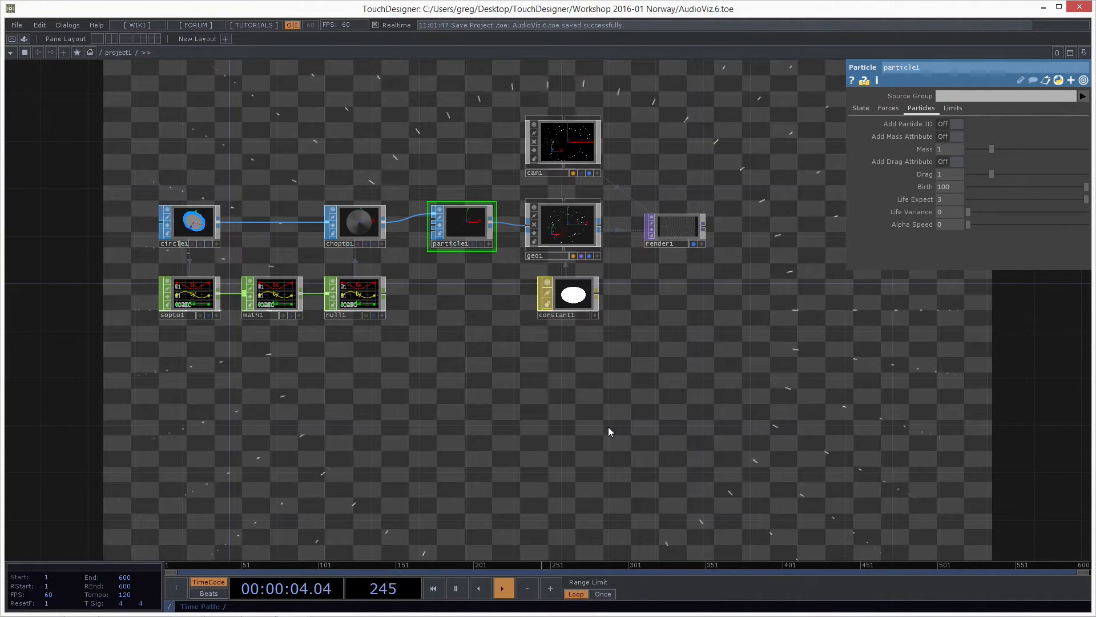
{"action": "left_click_drag", "start_coordinate": [608, 427], "coordinate": [608, 421]}
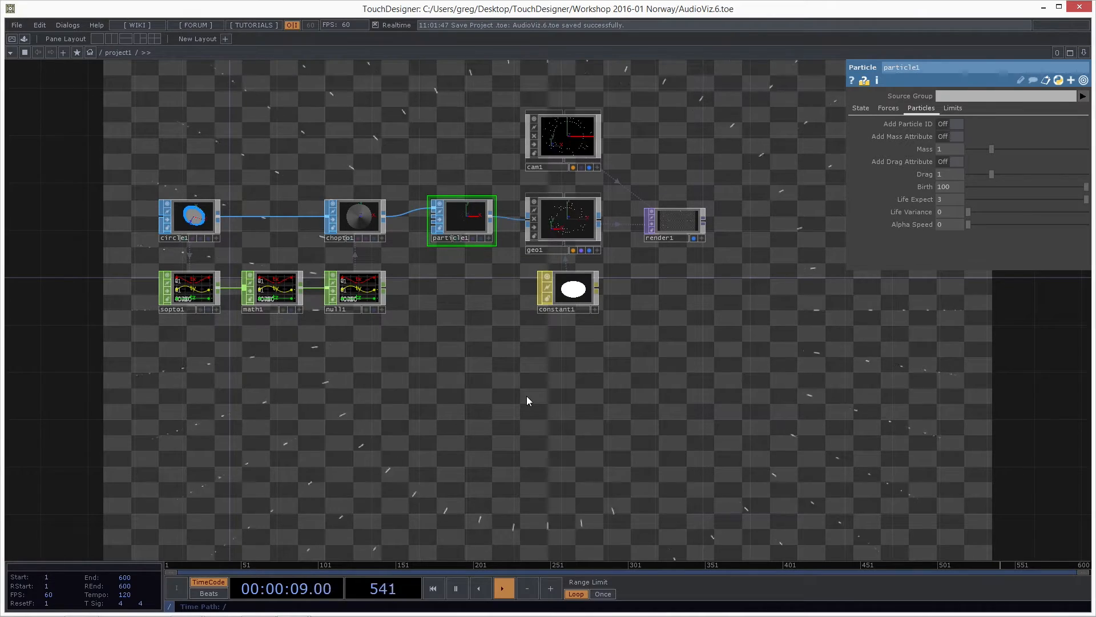
{"action": "mouse_move", "coordinate": [290, 605]}
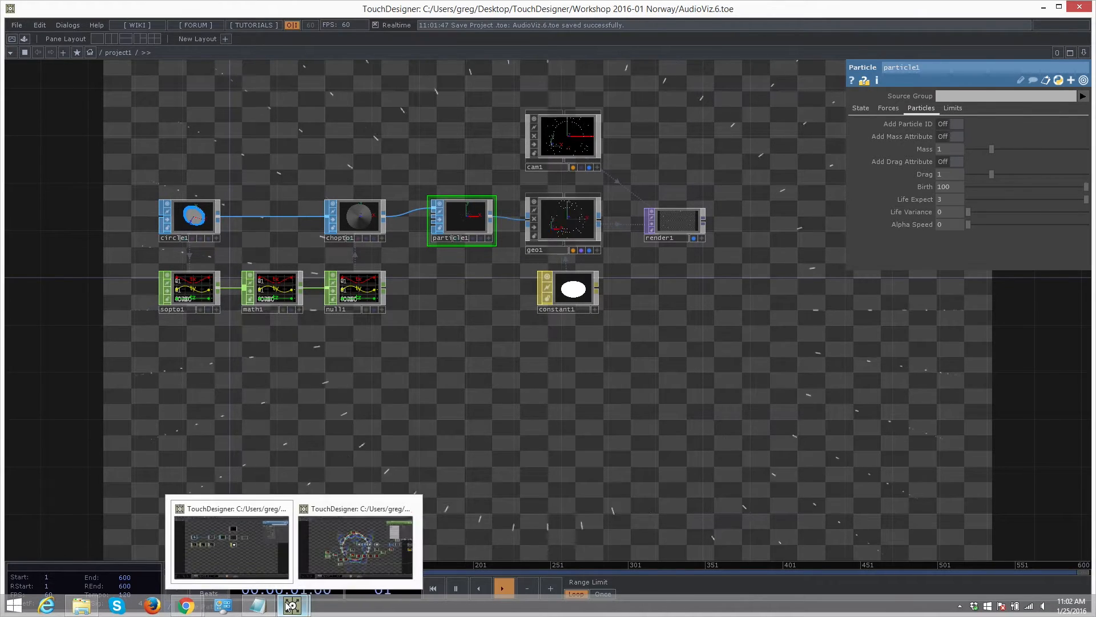
{"action": "left_click", "coordinate": [340, 556]}
{"action": "key", "text": "space"}
{"action": "key", "text": "space"}
{"action": "key", "text": "space"}
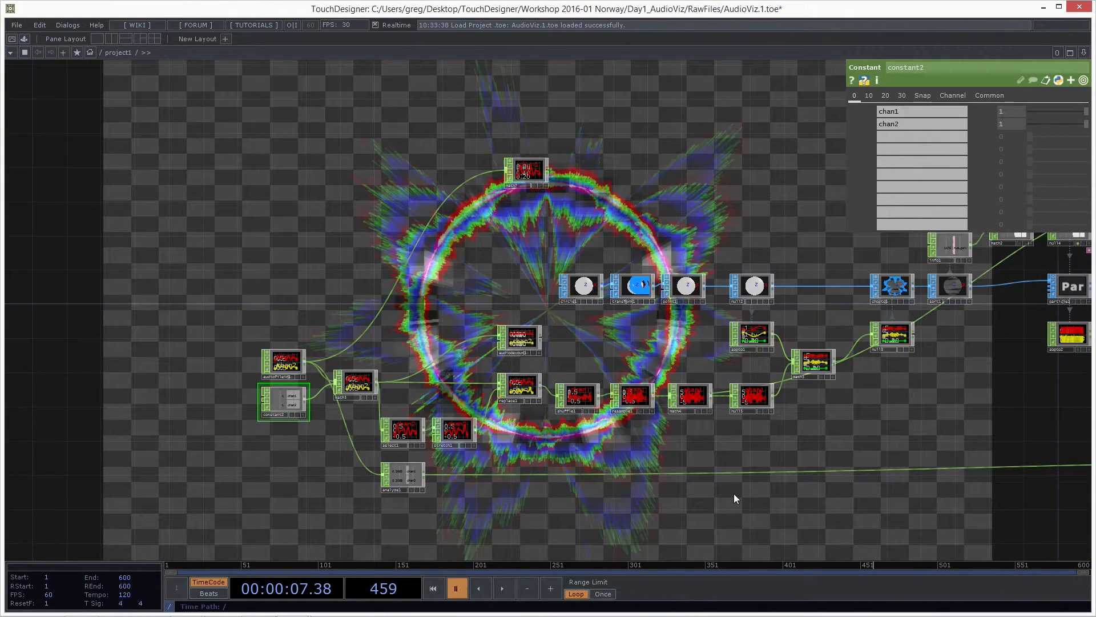
{"action": "left_click_drag", "start_coordinate": [759, 156], "coordinate": [570, 188]}
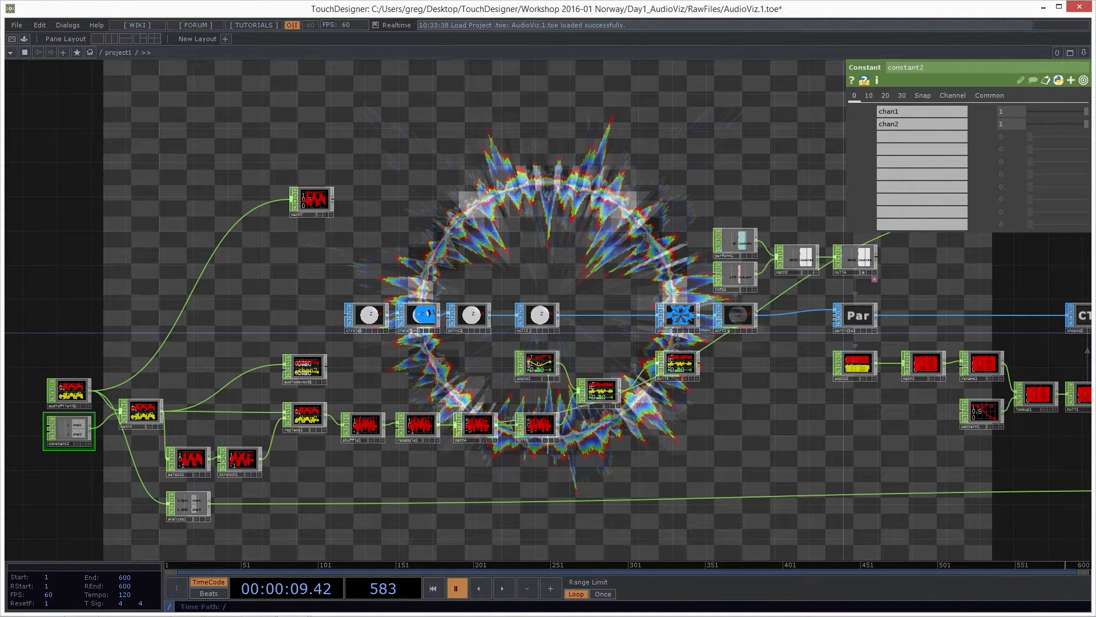
{"action": "left_click_drag", "start_coordinate": [691, 438], "coordinate": [481, 451]}
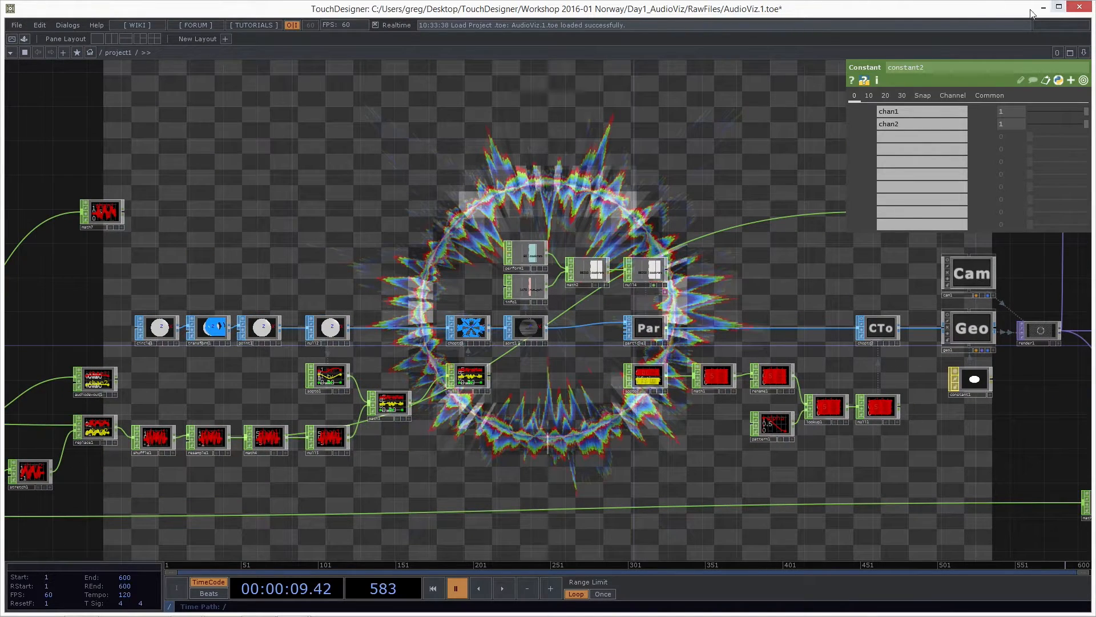
Step: Return to the AudioViz.6.toe project and spread the upstream operators and particle1 farther apart, leaving room before geo1
{"action": "left_click_drag", "start_coordinate": [942, 15], "coordinate": [943, 124]}
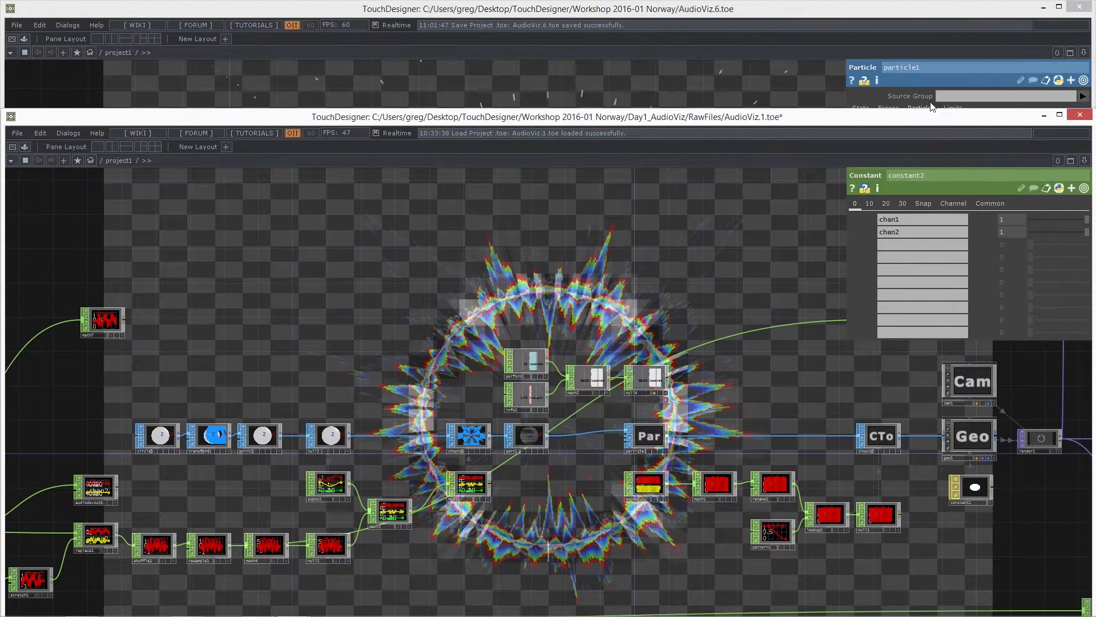
{"action": "left_click", "coordinate": [764, 11]}
{"action": "scroll", "coordinate": [503, 377], "scroll_direction": "up", "scroll_amount": 5}
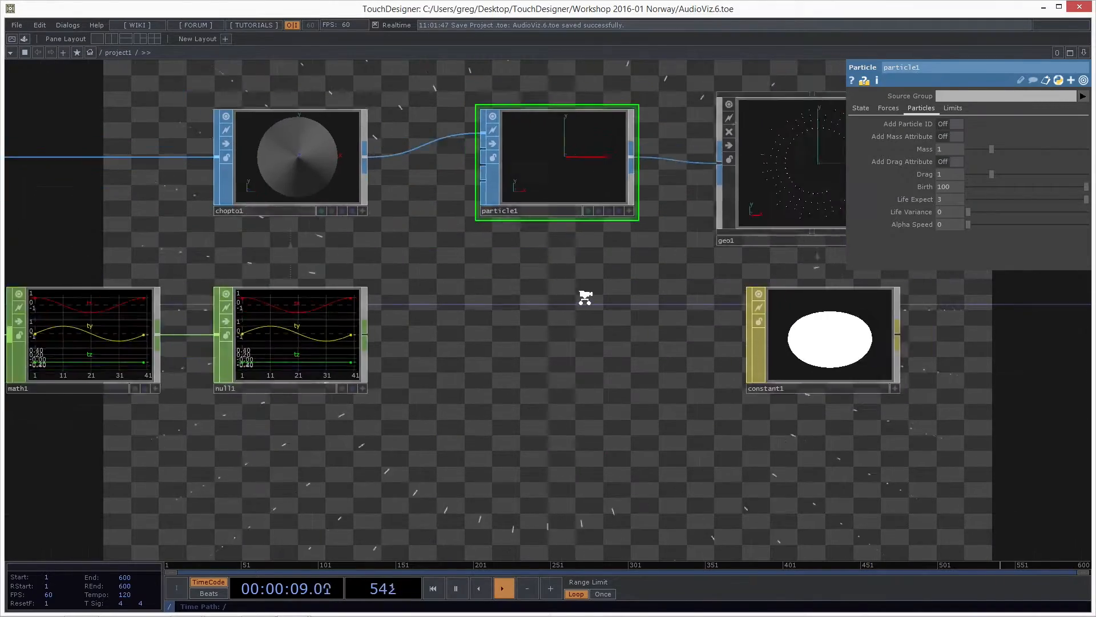
{"action": "scroll", "coordinate": [585, 297], "scroll_direction": "down", "scroll_amount": 5}
{"action": "left_click_drag", "start_coordinate": [347, 222], "coordinate": [273, 211]}
{"action": "left_click_drag", "start_coordinate": [491, 241], "coordinate": [326, 241]}
{"action": "left_click_drag", "start_coordinate": [569, 251], "coordinate": [436, 252]}
{"action": "scroll", "coordinate": [448, 250], "scroll_direction": "up", "scroll_amount": 4}
{"action": "scroll", "coordinate": [474, 244], "scroll_direction": "down", "scroll_amount": 2}
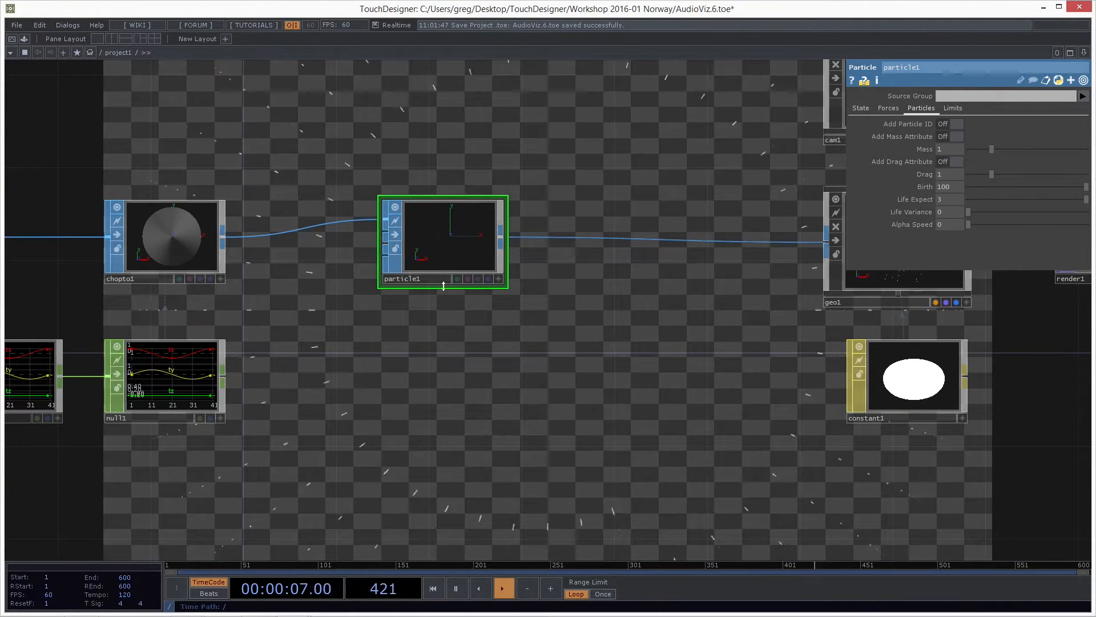
Step: Add a SOP to CHOP below particle1 and assign particle1 as its source SOP
{"action": "middle_click", "coordinate": [462, 244]}
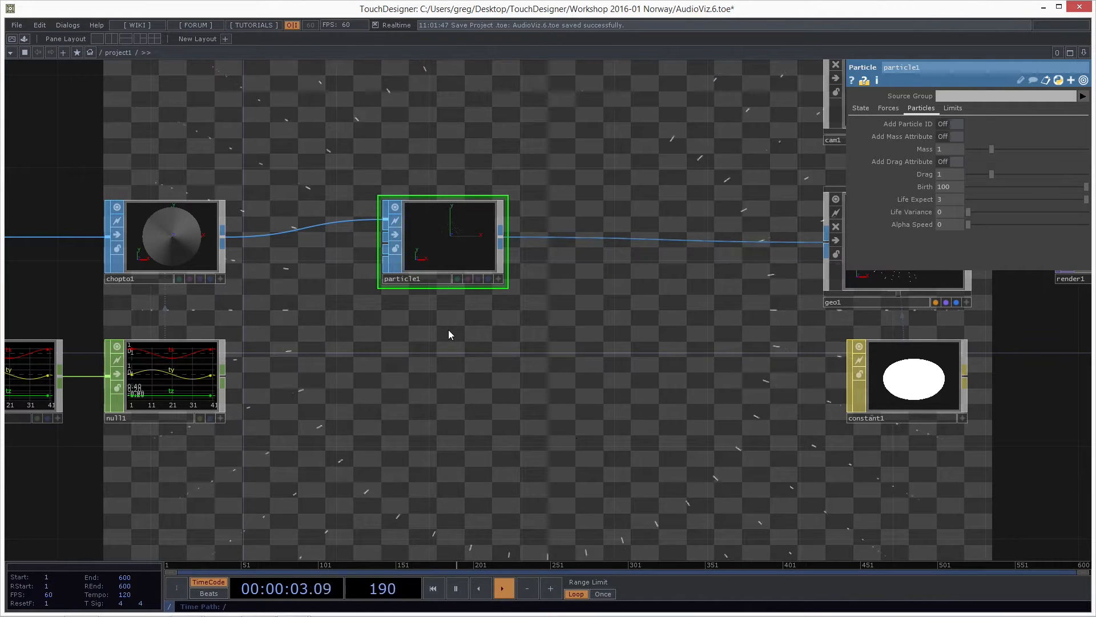
{"action": "key", "text": "Tab"}
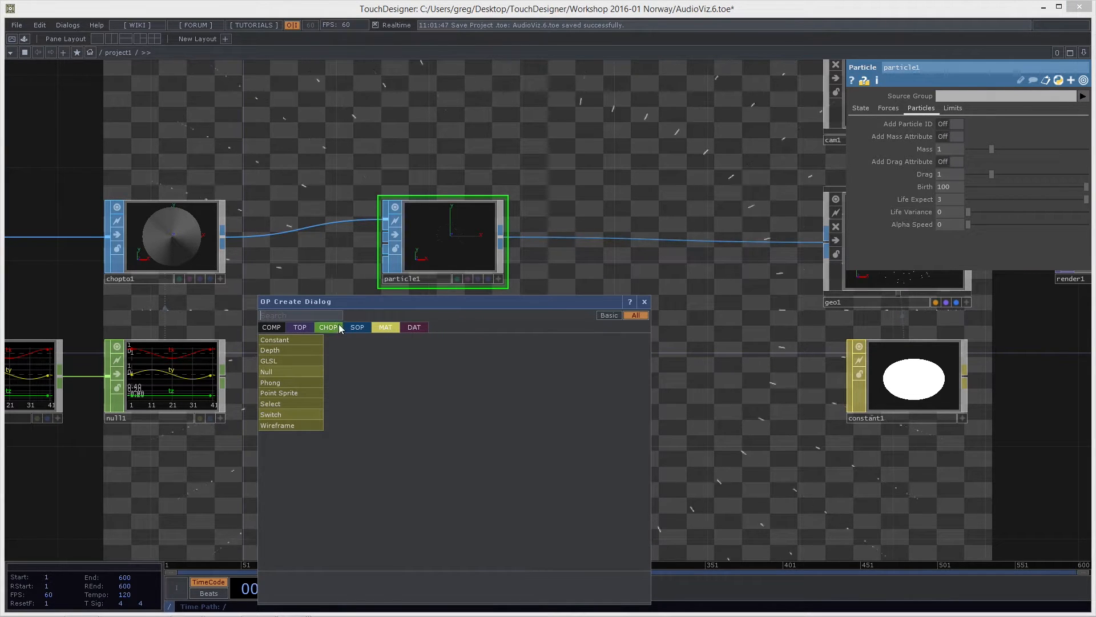
{"action": "left_click", "coordinate": [621, 269]}
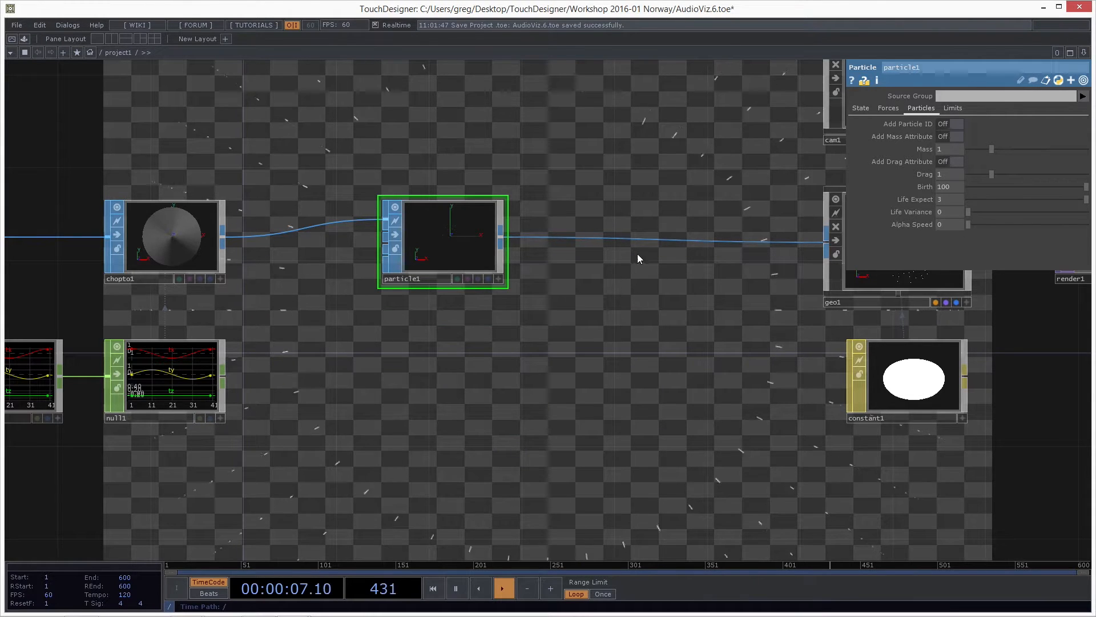
{"action": "left_click_drag", "start_coordinate": [546, 407], "coordinate": [552, 376]}
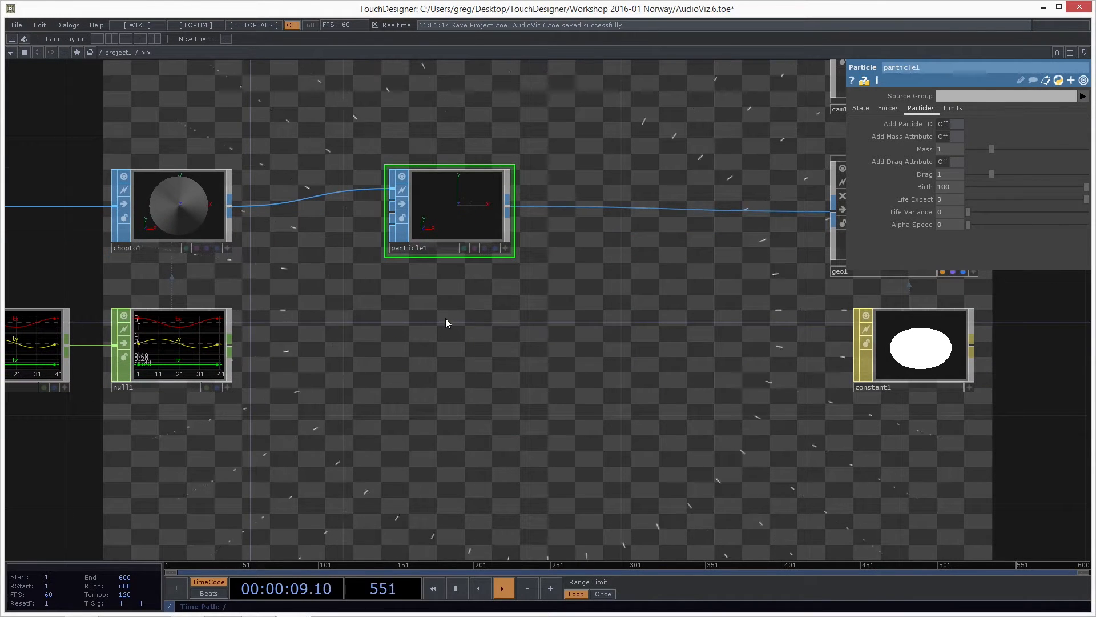
{"action": "key", "text": "Tab"}
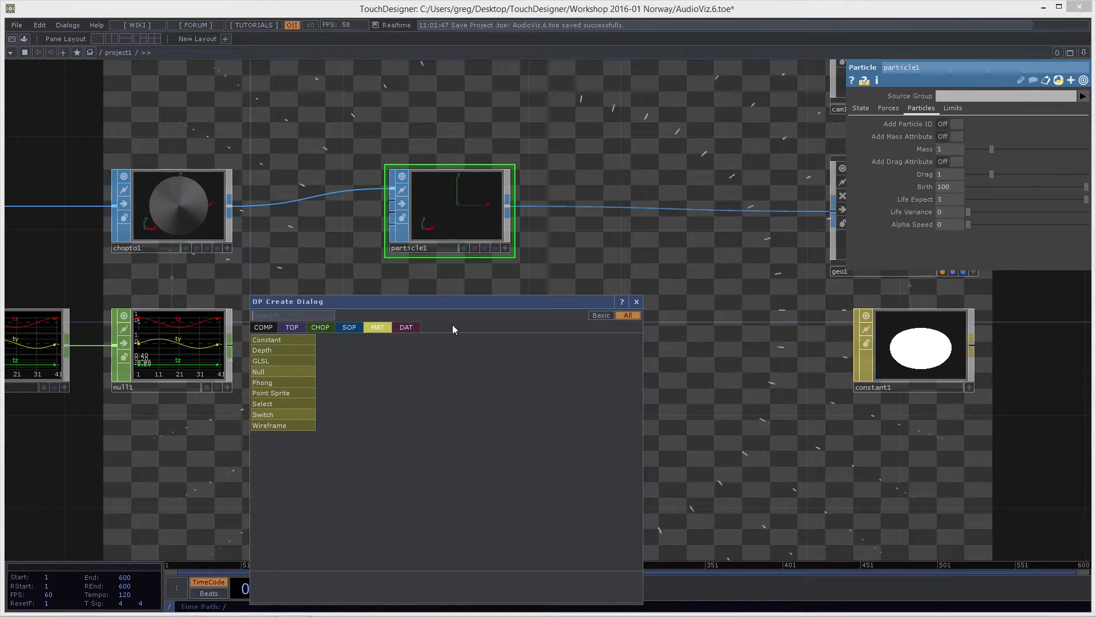
{"action": "left_click", "coordinate": [317, 328]}
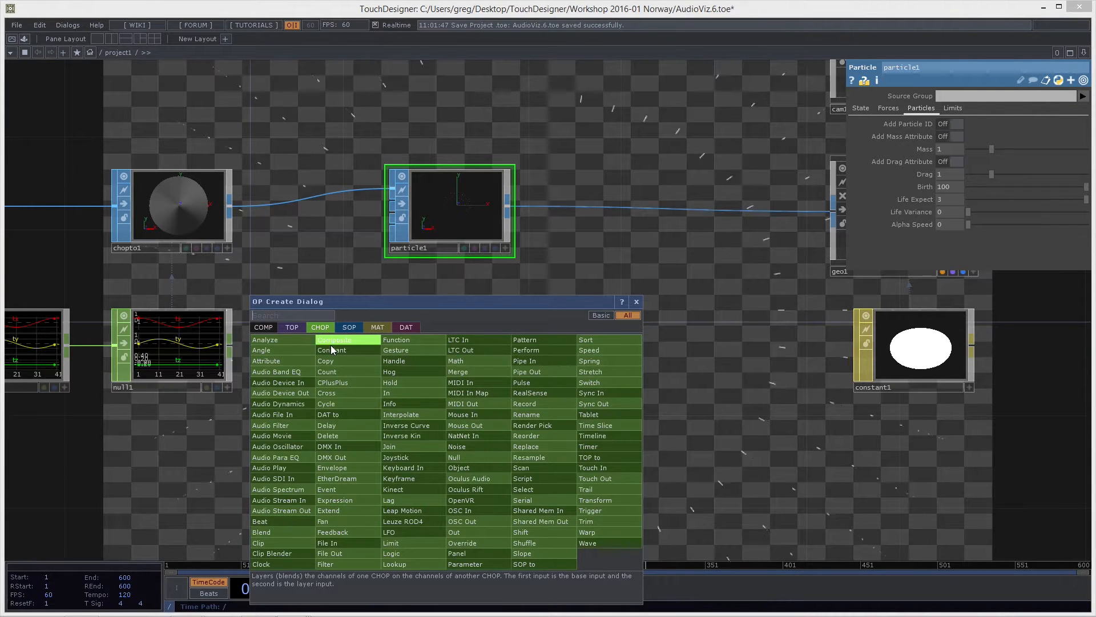
{"action": "type", "text": "sop"}
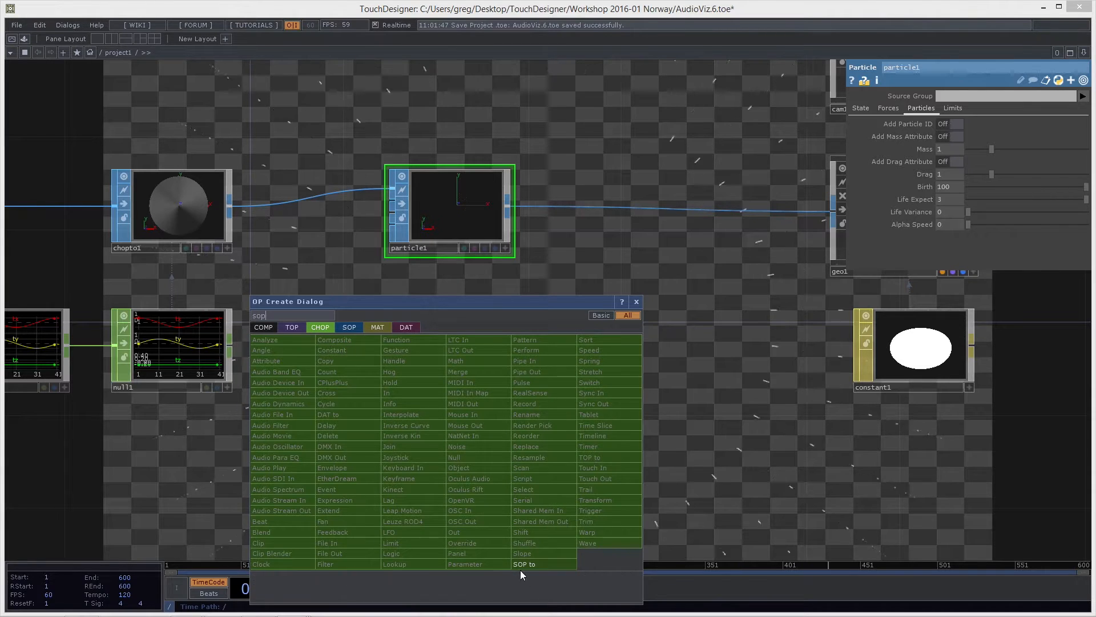
{"action": "left_click", "coordinate": [521, 566]}
{"action": "left_click", "coordinate": [446, 350]}
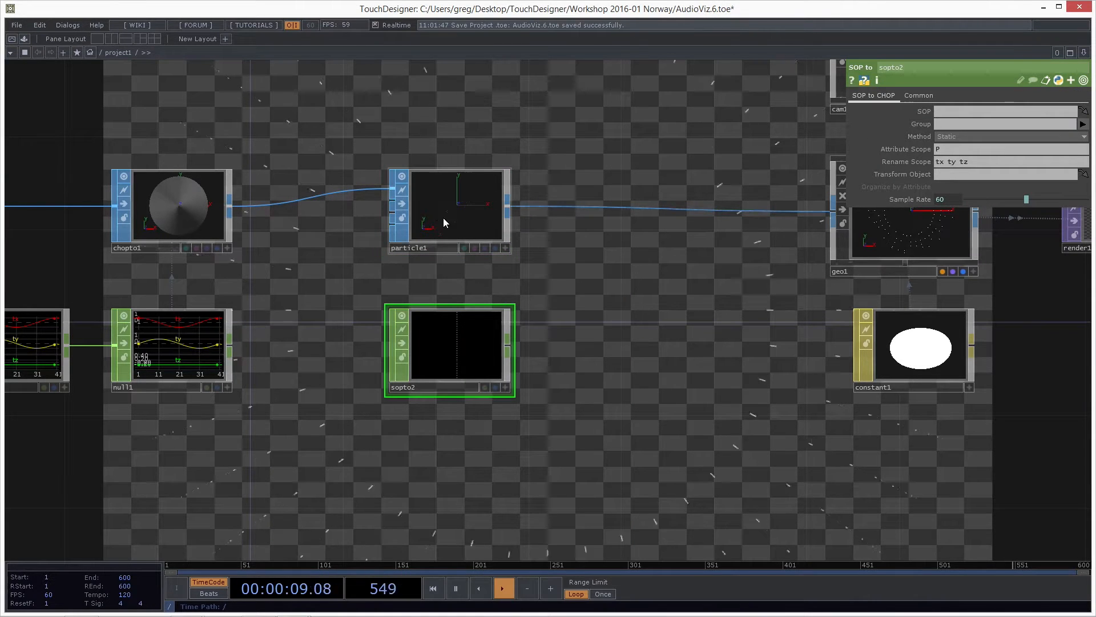
{"action": "left_click_drag", "start_coordinate": [443, 221], "coordinate": [451, 349]}
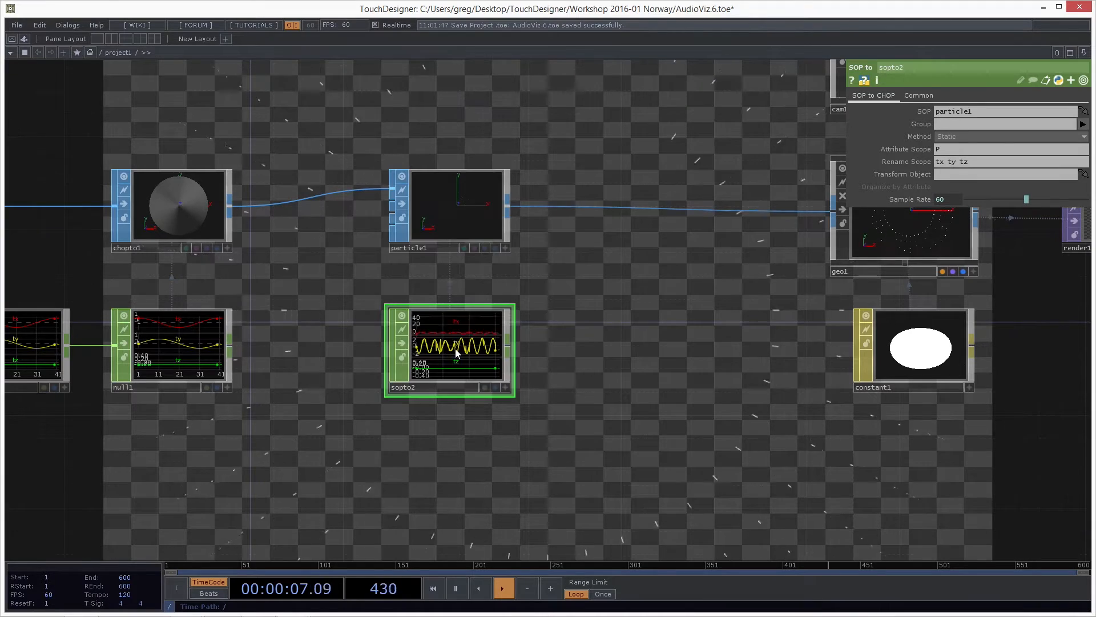
Step: Check particle1's point attributes and set the Attribute Scope of sopto2 to life
{"action": "scroll", "coordinate": [477, 384], "scroll_direction": "up", "scroll_amount": 4}
{"action": "scroll", "coordinate": [471, 383], "scroll_direction": "down", "scroll_amount": 2}
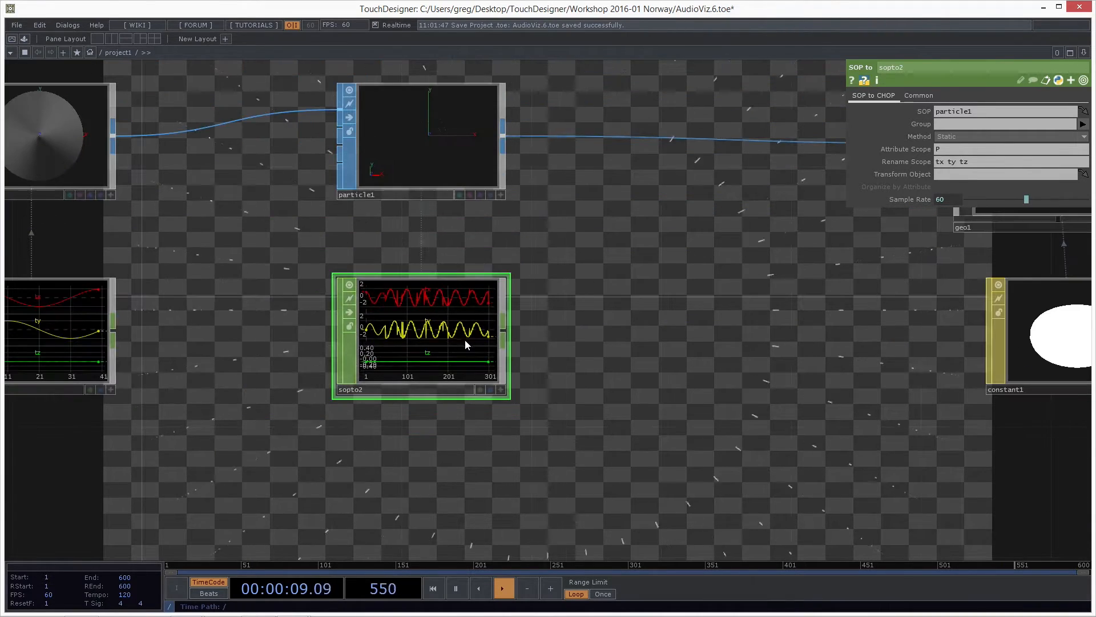
{"action": "scroll", "coordinate": [394, 322], "scroll_direction": "up", "scroll_amount": 2}
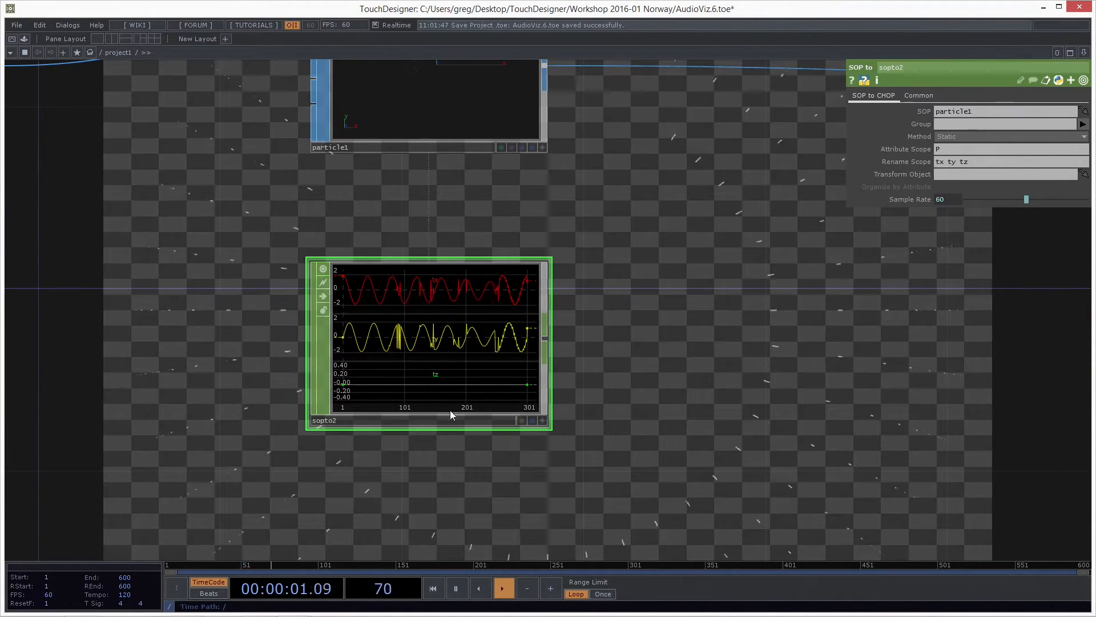
{"action": "left_click_drag", "start_coordinate": [652, 327], "coordinate": [646, 400]}
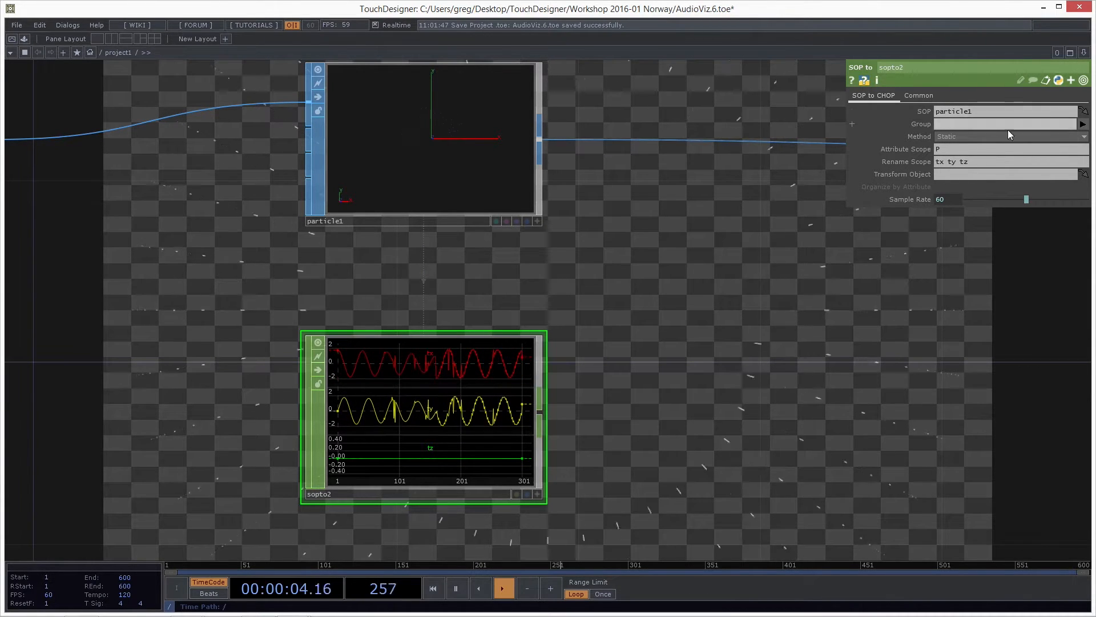
{"action": "middle_click", "coordinate": [436, 205]}
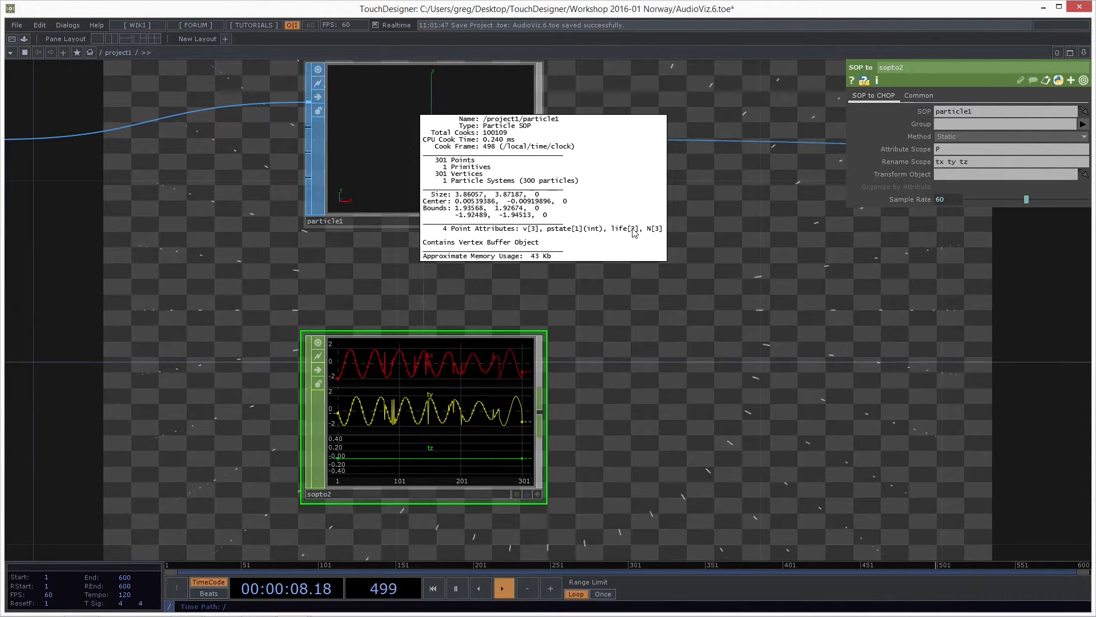
{"action": "left_click", "coordinate": [962, 151]}
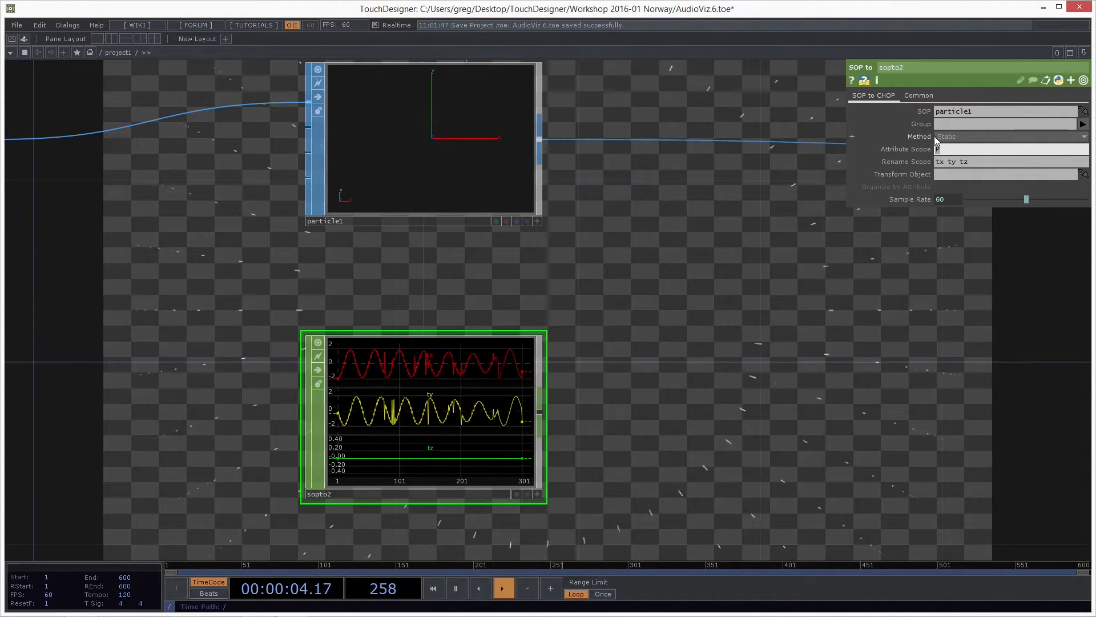
{"action": "key", "text": "BackSpace"}
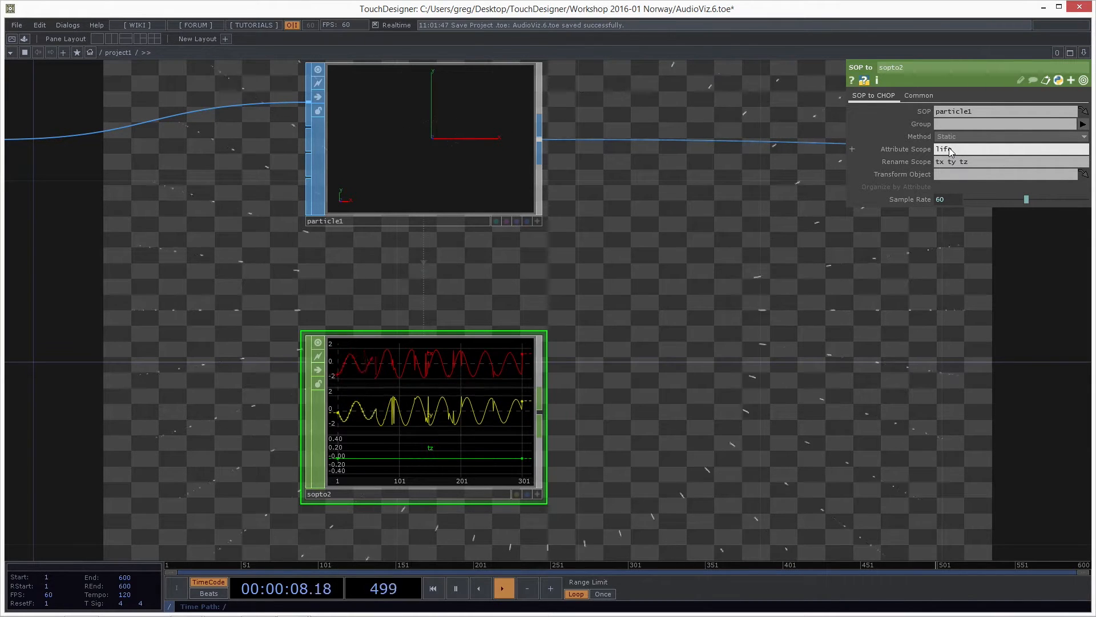
{"action": "type", "text": "e"}
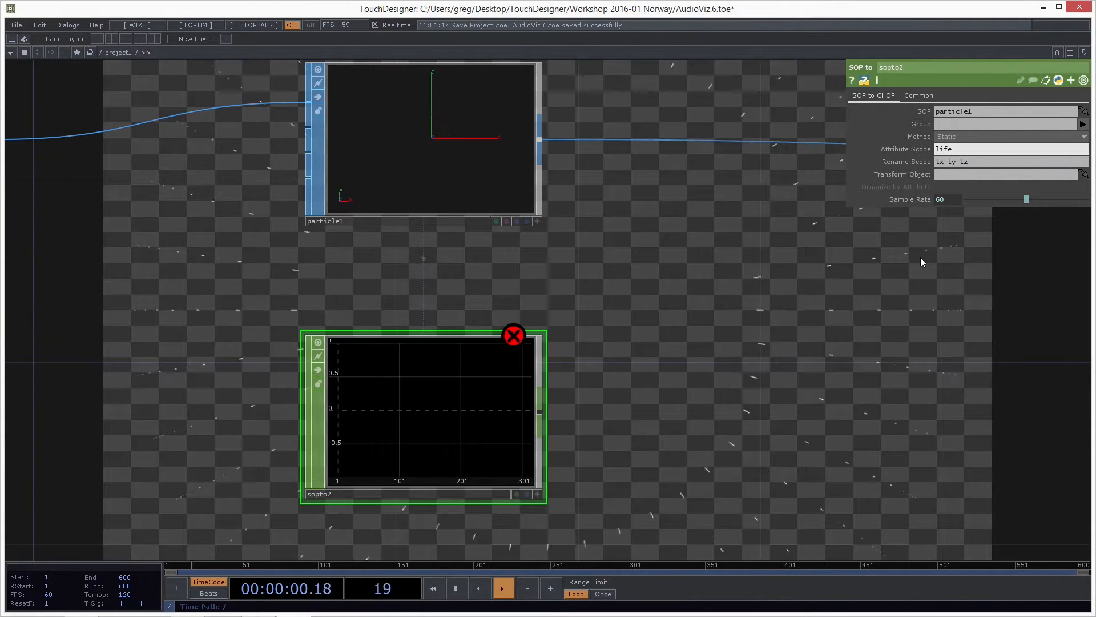
Step: Inspect the error on sopto2 and set its Rename Scope to life1 life2
{"action": "middle_click", "coordinate": [468, 384]}
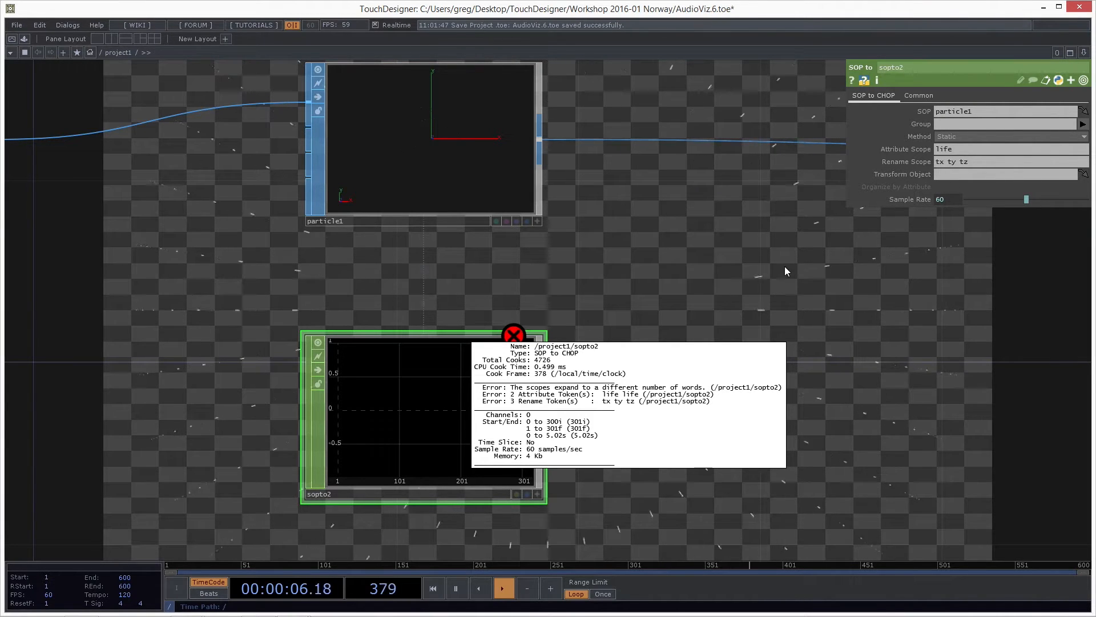
{"action": "left_click", "coordinate": [982, 162]}
{"action": "key", "text": "ctrl+a"}
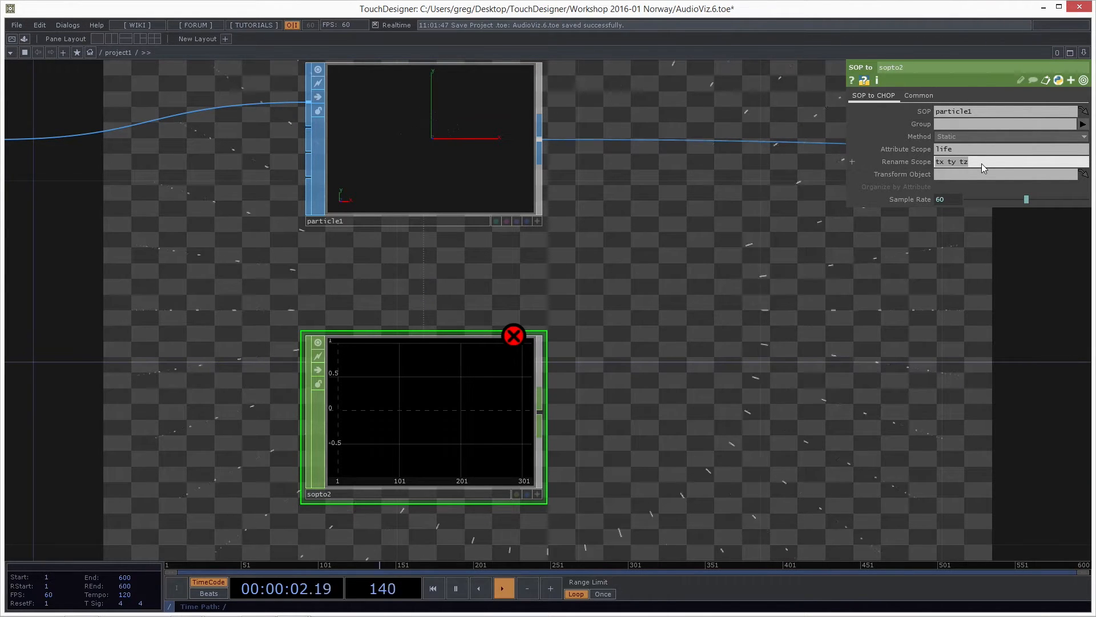
{"action": "type", "text": "lif"}
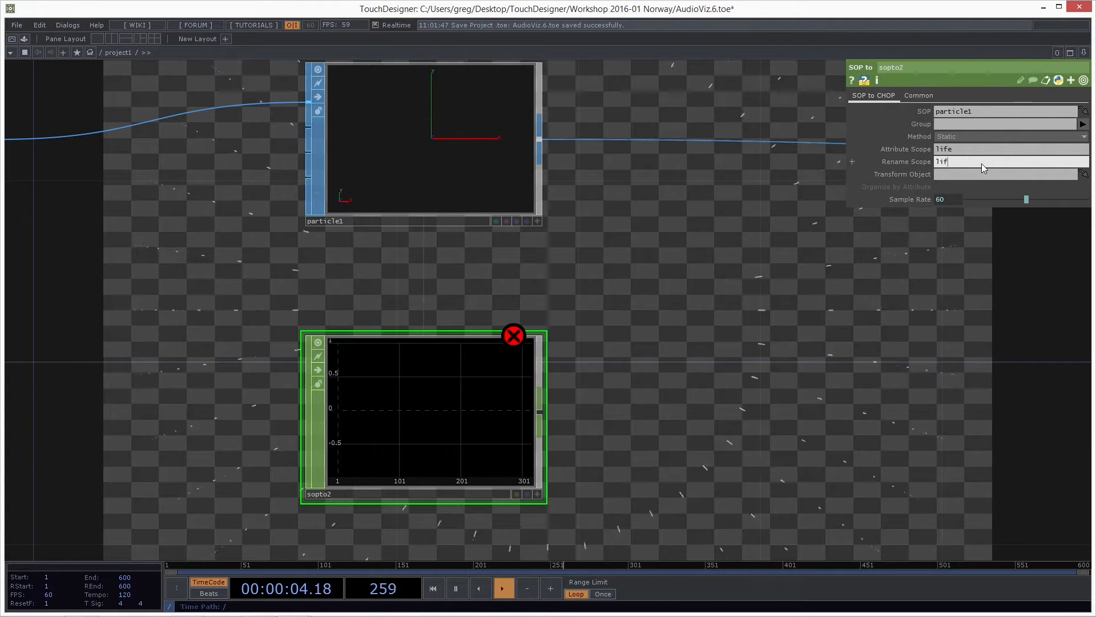
{"action": "type", "text": "e1 life2"}
{"action": "key", "text": "Return"}
Step: Examine the life1 and life2 channel graphs of sopto2 up close and compare them with particle1's Life Expect parameter
{"action": "left_click_drag", "start_coordinate": [673, 436], "coordinate": [679, 427]}
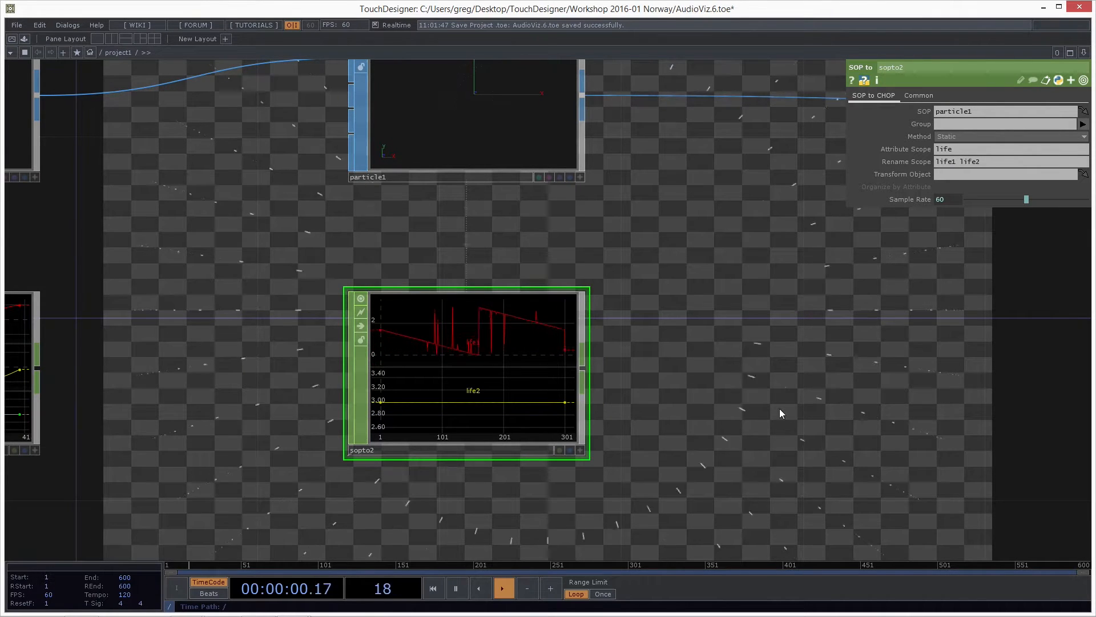
{"action": "left_click_drag", "start_coordinate": [678, 329], "coordinate": [701, 372]}
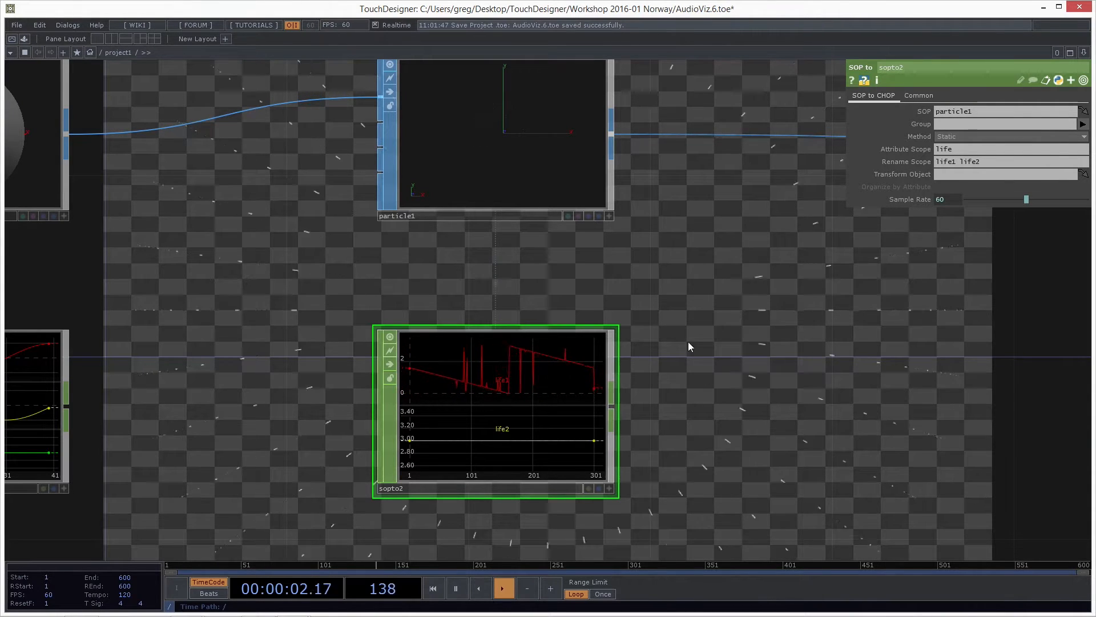
{"action": "key", "text": "shift+h"}
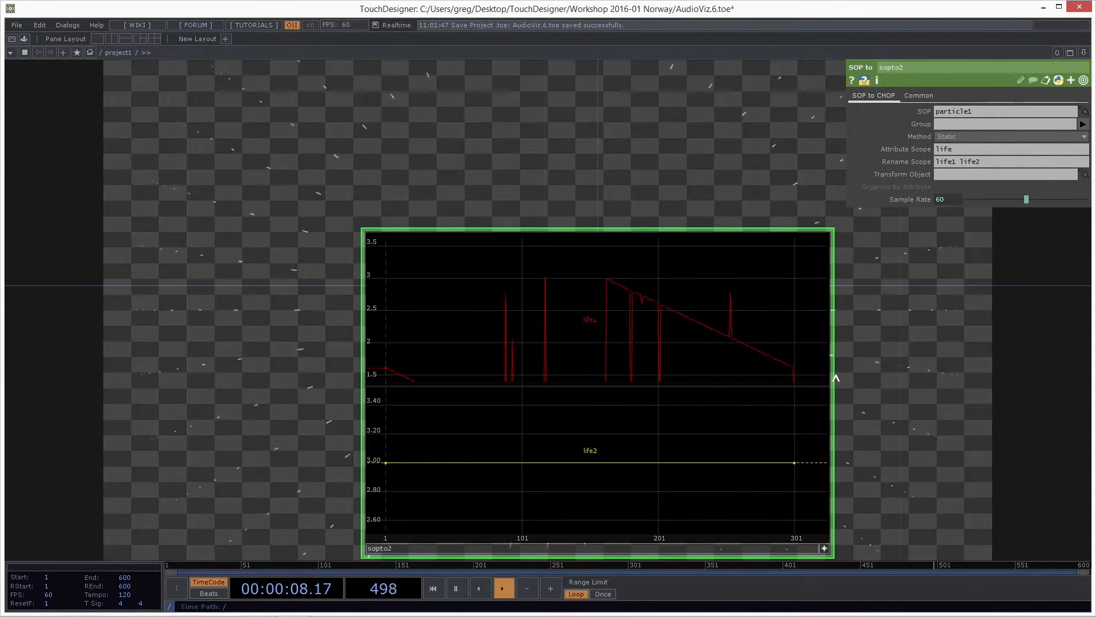
{"action": "left_click_drag", "start_coordinate": [846, 378], "coordinate": [843, 339]}
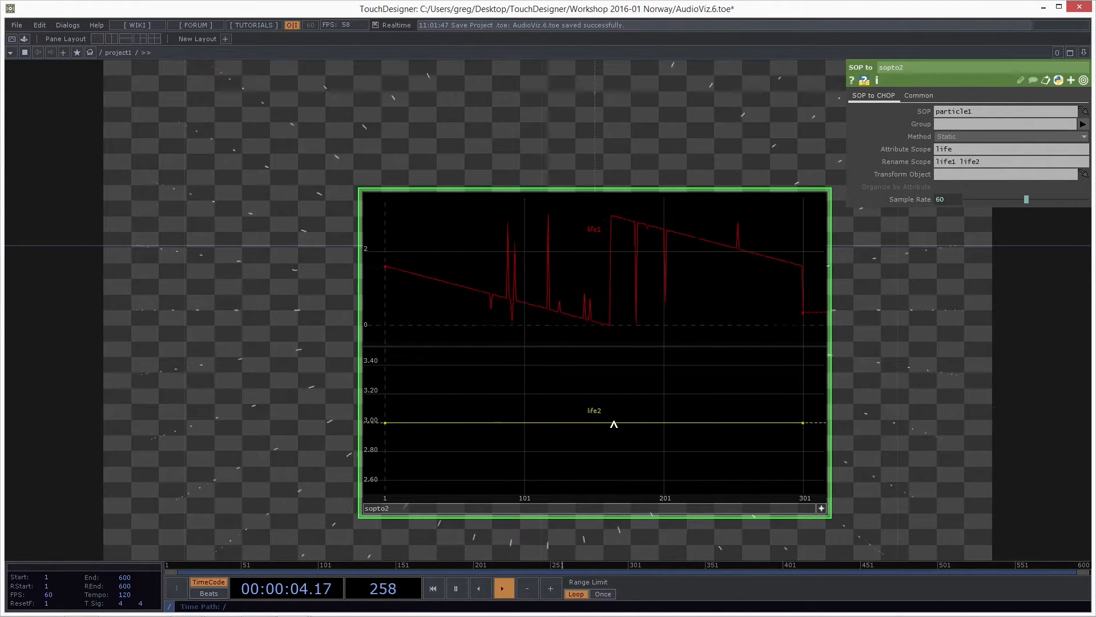
{"action": "scroll", "coordinate": [295, 283], "scroll_direction": "down", "scroll_amount": 4}
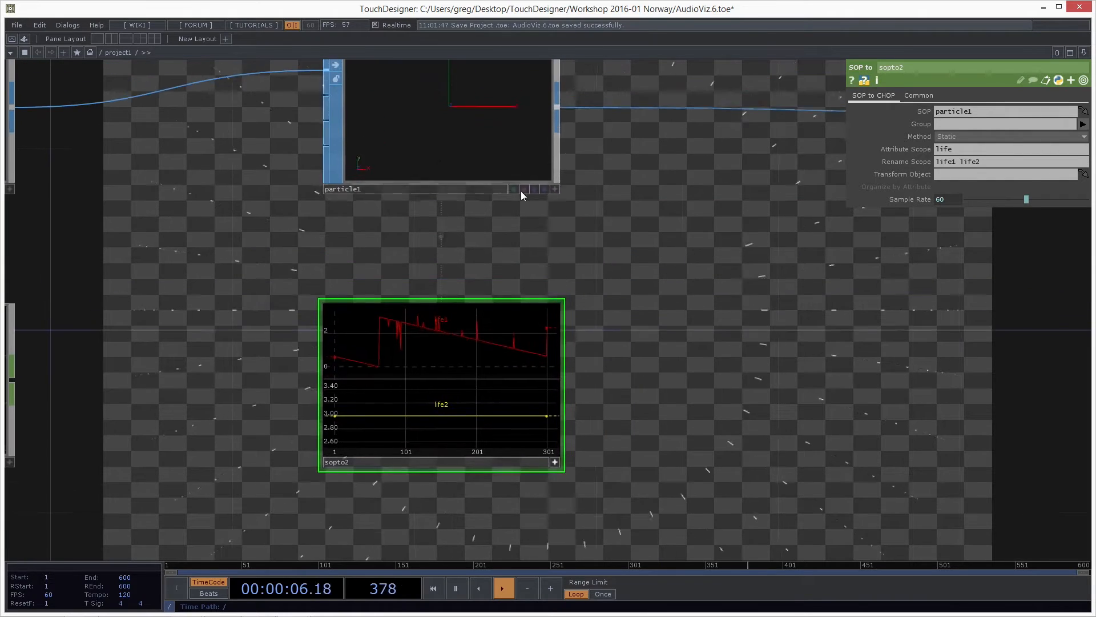
{"action": "left_click", "coordinate": [462, 160]}
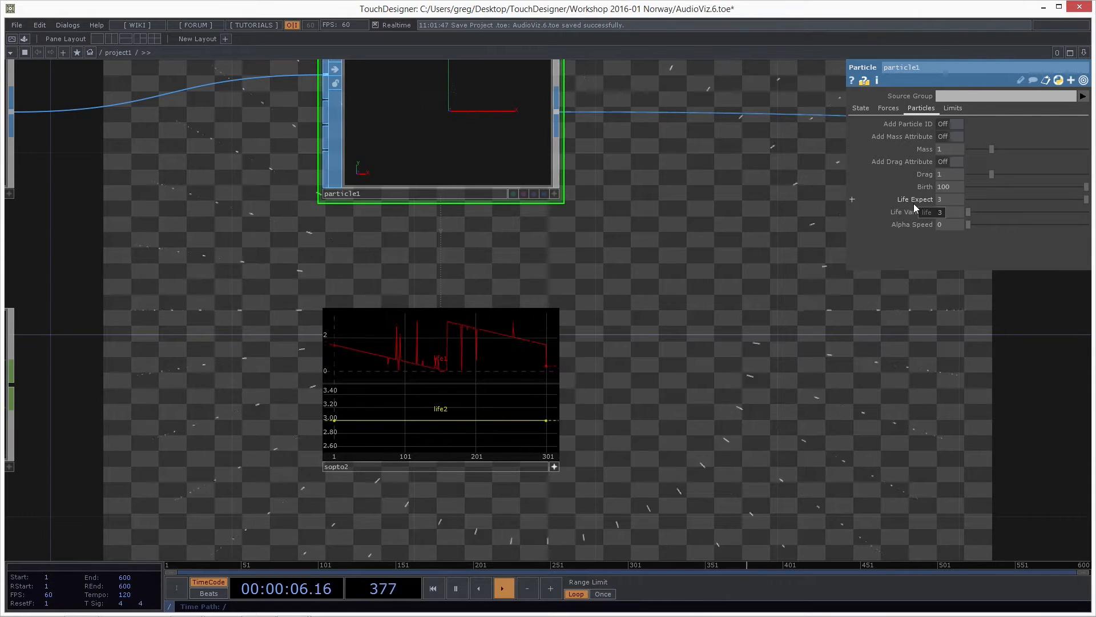
Step: Set particle1's Life Expect to 4 and check the effect on the life channels in sopto2
{"action": "left_click", "coordinate": [945, 205]}
{"action": "key", "text": "BackSpace"}
{"action": "type", "text": "4"}
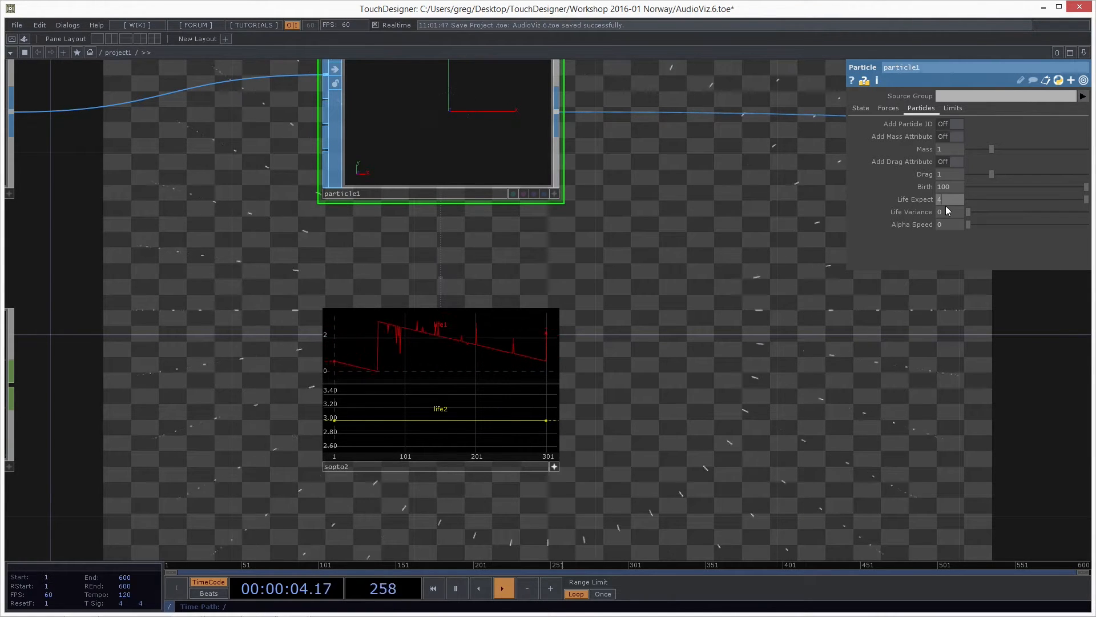
{"action": "key", "text": "Return"}
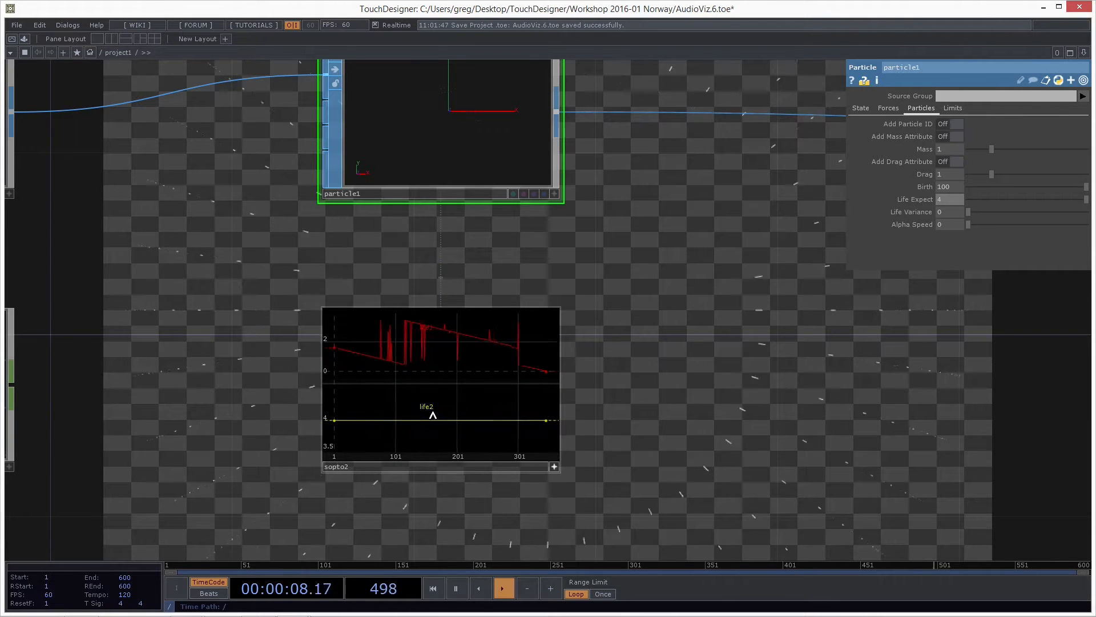
{"action": "scroll", "coordinate": [296, 428], "scroll_direction": "up", "scroll_amount": 3}
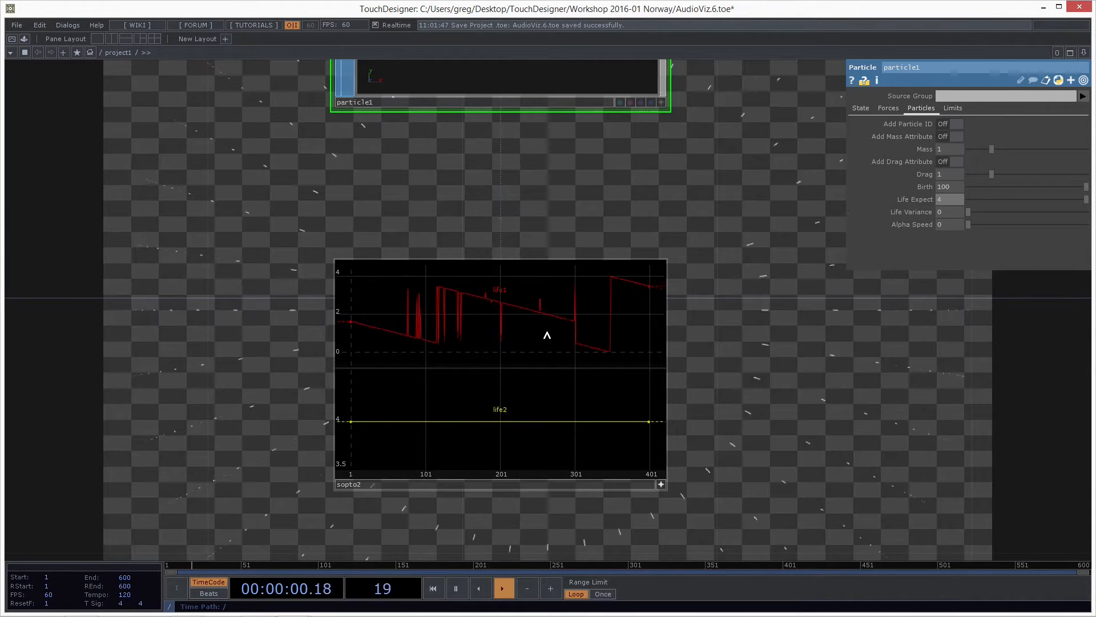
Step: Change the Rename Scope of sopto2 to age lifetime
{"action": "left_click_drag", "start_coordinate": [738, 360], "coordinate": [656, 361]}
{"action": "left_click", "coordinate": [992, 162]}
{"action": "key", "text": "ctrl+a"}
{"action": "type", "text": "ag"}
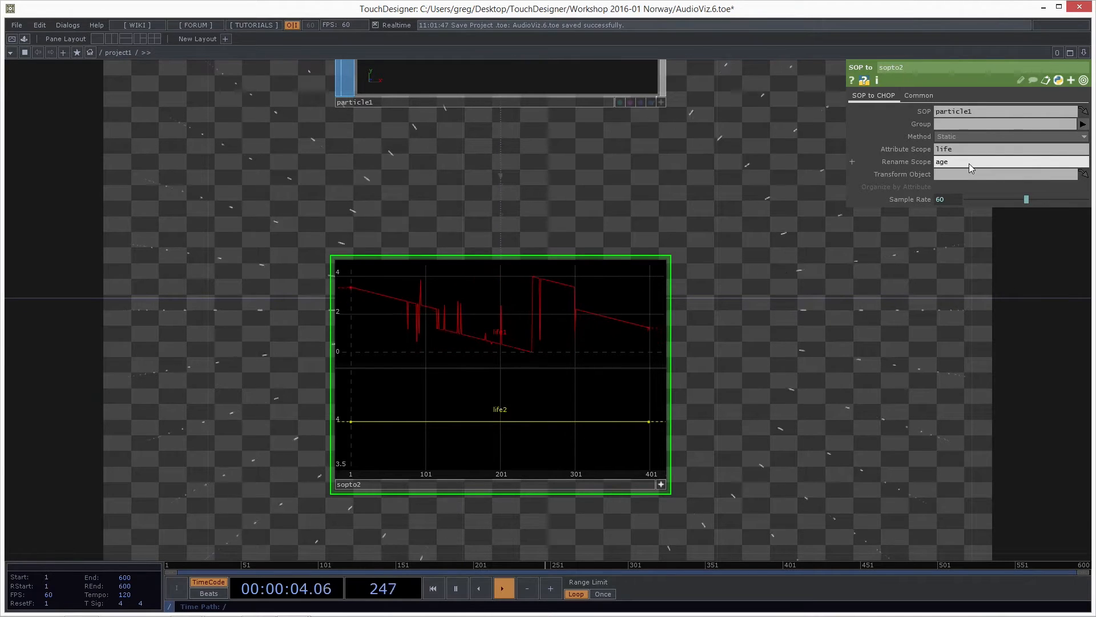
{"action": "type", "text": "lifetime"}
{"action": "key", "text": "Return"}
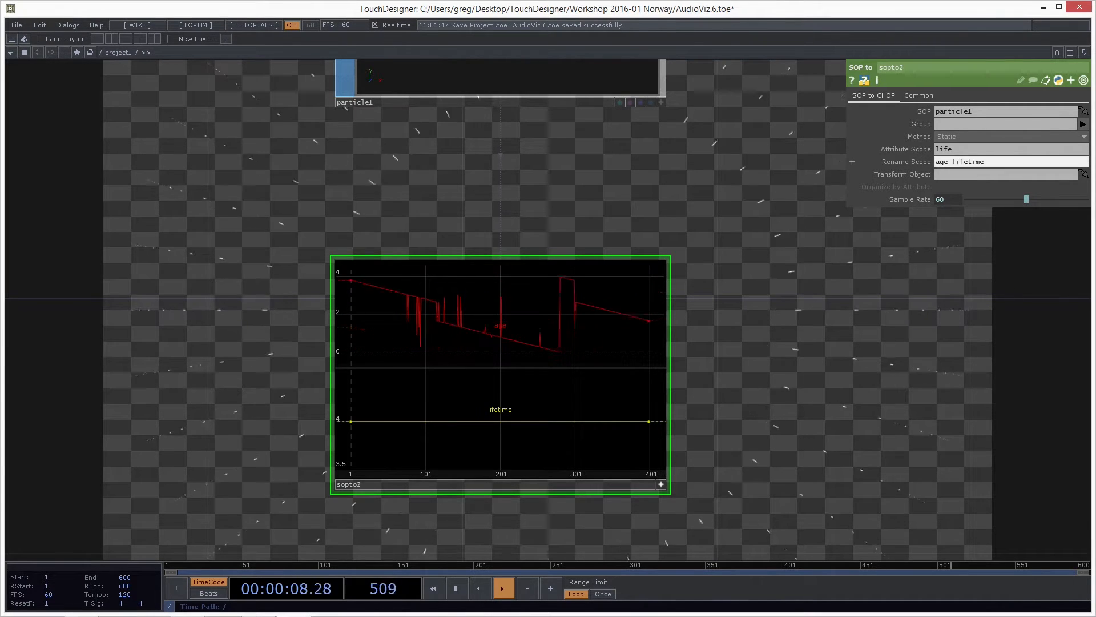
Step: Set particle1's Life Variance to 1 and watch the age and lifetime channels in sopto2
{"action": "scroll", "coordinate": [768, 354], "scroll_direction": "down", "scroll_amount": 2}
{"action": "left_click_drag", "start_coordinate": [773, 318], "coordinate": [762, 391]}
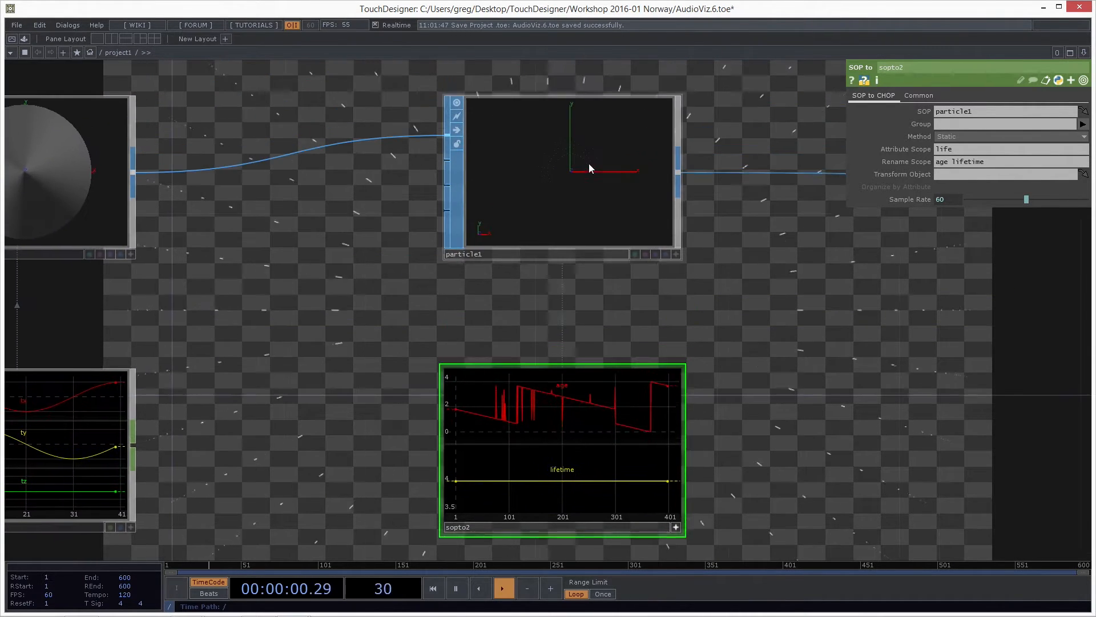
{"action": "left_click", "coordinate": [588, 166]}
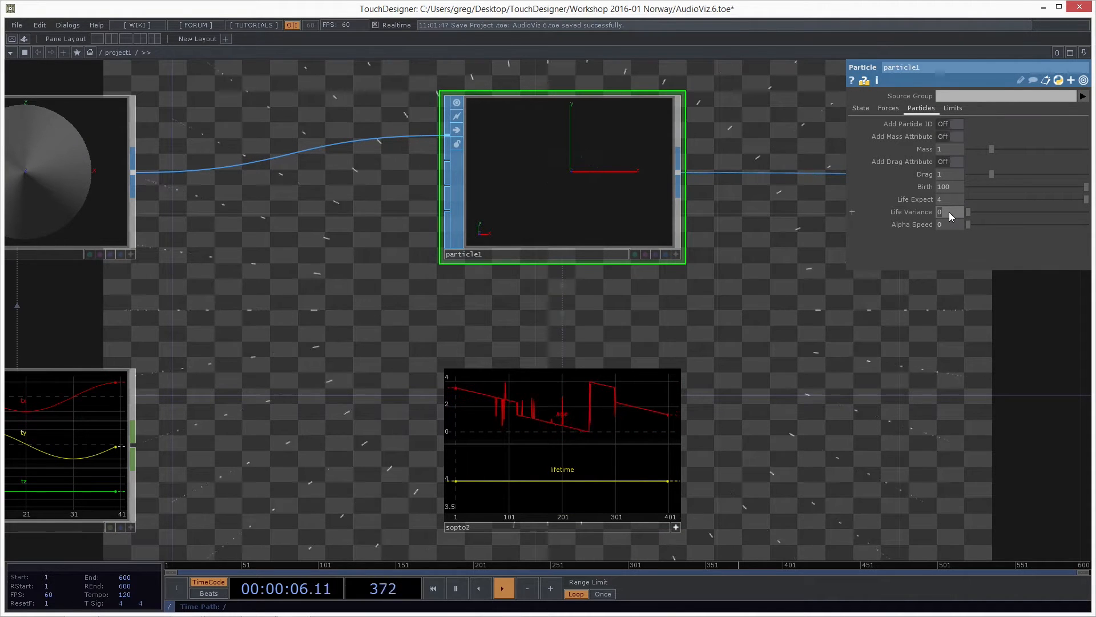
{"action": "left_click", "coordinate": [949, 212]}
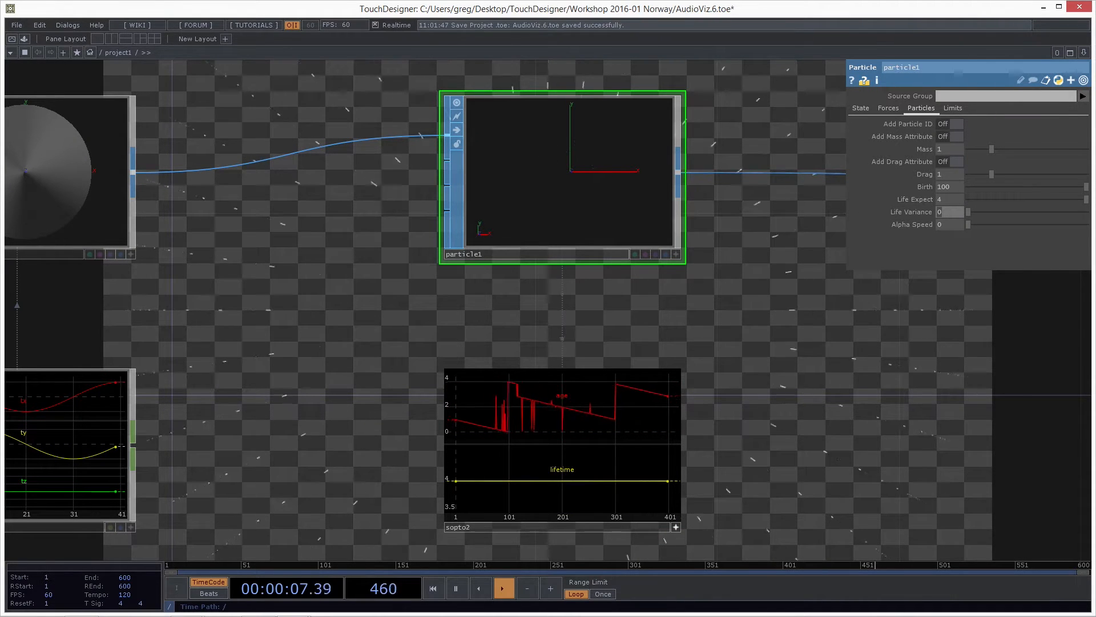
{"action": "left_click", "coordinate": [948, 213]}
{"action": "type", "text": "1"}
{"action": "key", "text": "Return"}
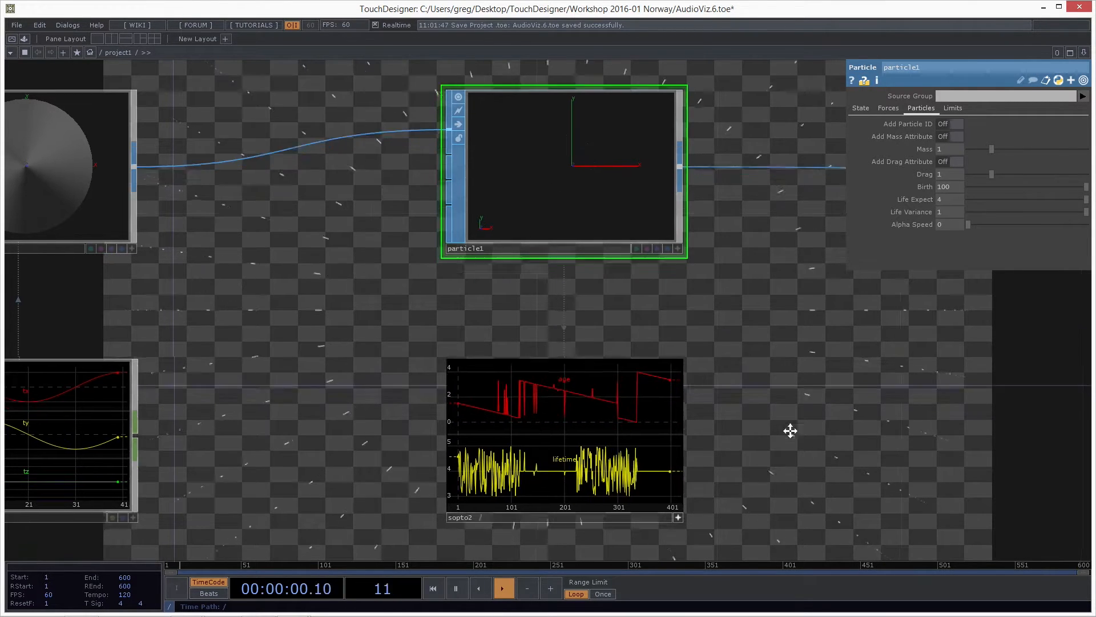
{"action": "scroll", "coordinate": [543, 421], "scroll_direction": "up", "scroll_amount": 5}
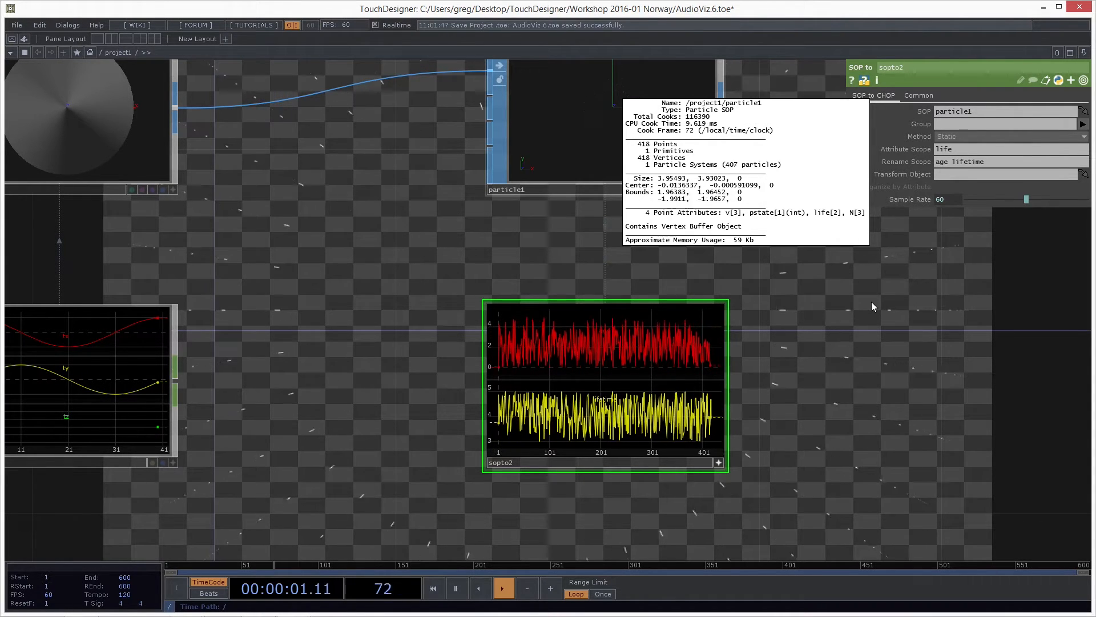
Step: Extend sopto2's Attribute Scope to life N P and its Rename Scope to age lifetime n1 n2 n3 tx ty tz
{"action": "left_click", "coordinate": [1001, 151]}
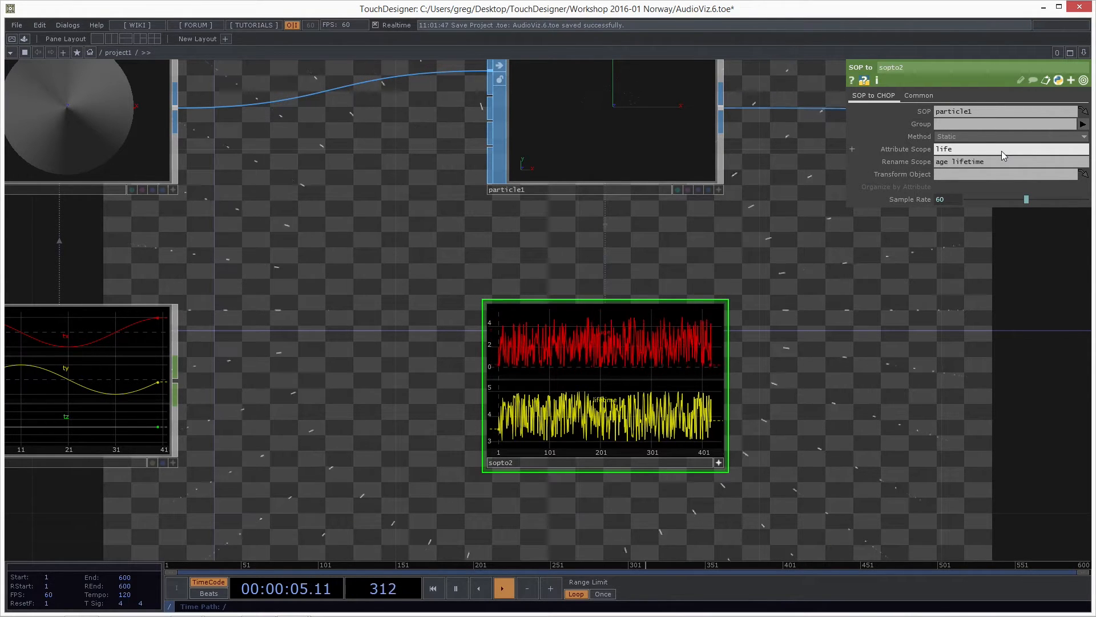
{"action": "type", "text": "N"}
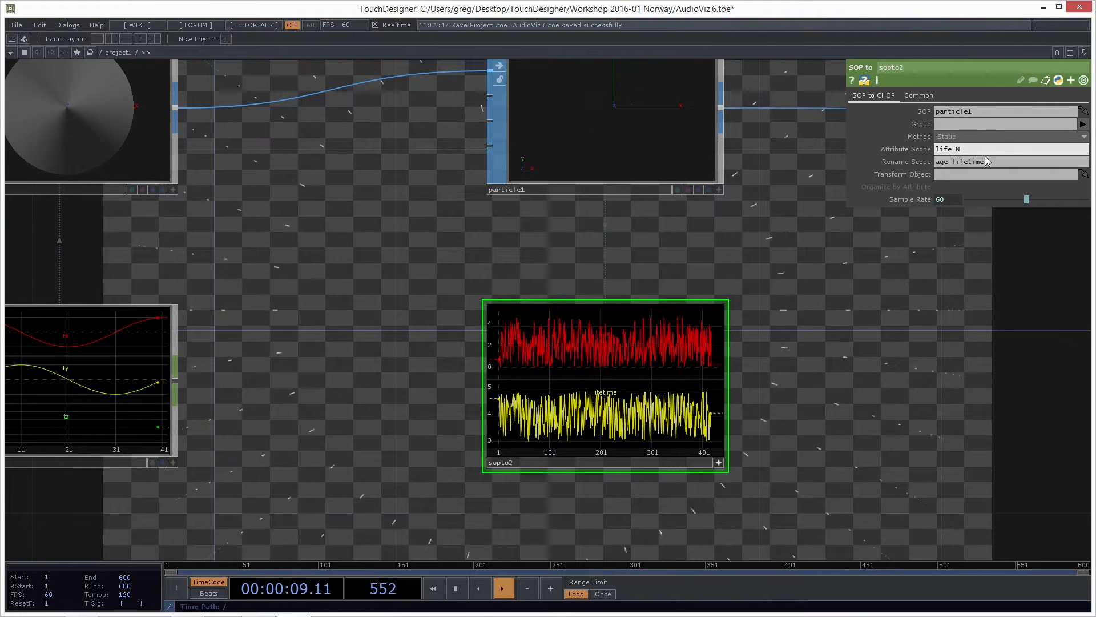
{"action": "left_click", "coordinate": [1005, 162]}
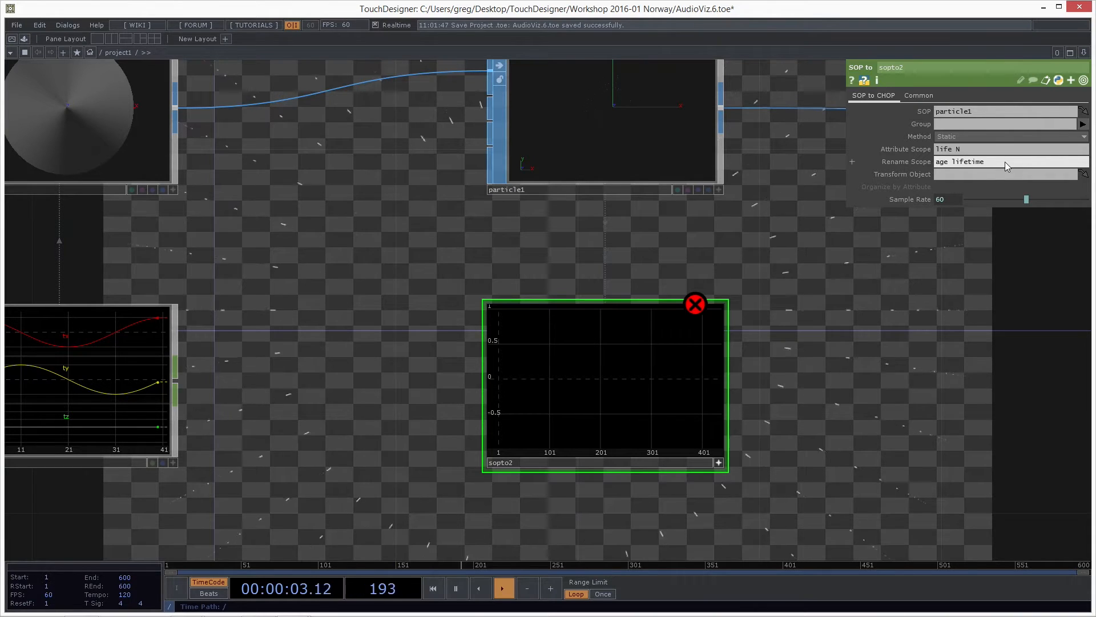
{"action": "type", "text": "age lifetime n1 n2 n3"}
{"action": "key", "text": "Return"}
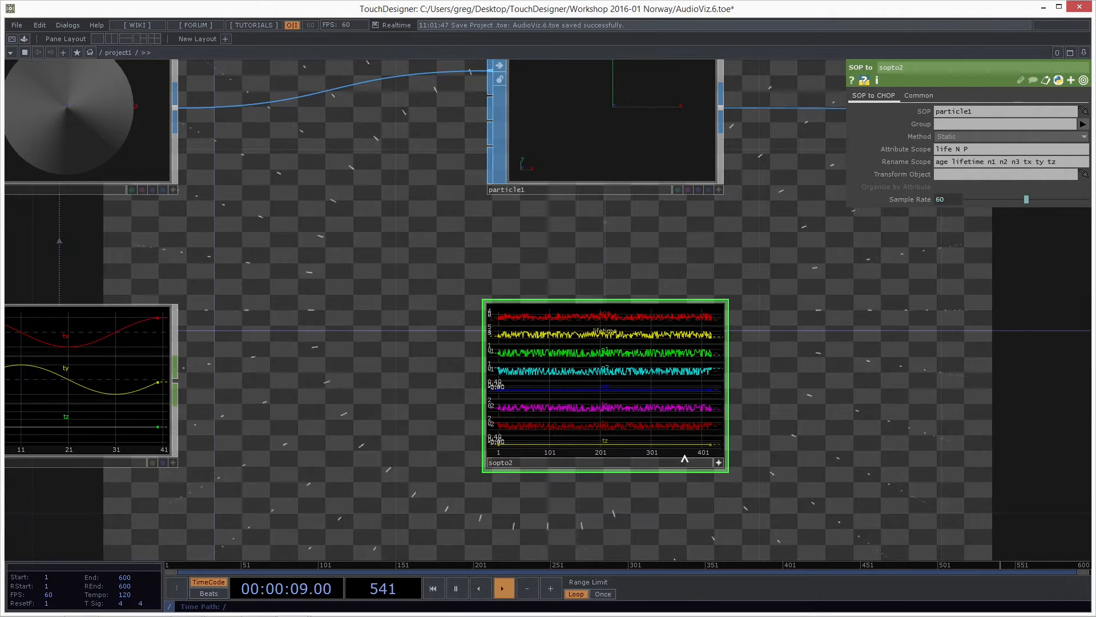
Step: Shorten sopto2's Rename Scope to age lifetime n1 n2 n3 tx t and read the node's error details
{"action": "left_click", "coordinate": [1059, 163]}
{"action": "key", "text": "BackSpace"}
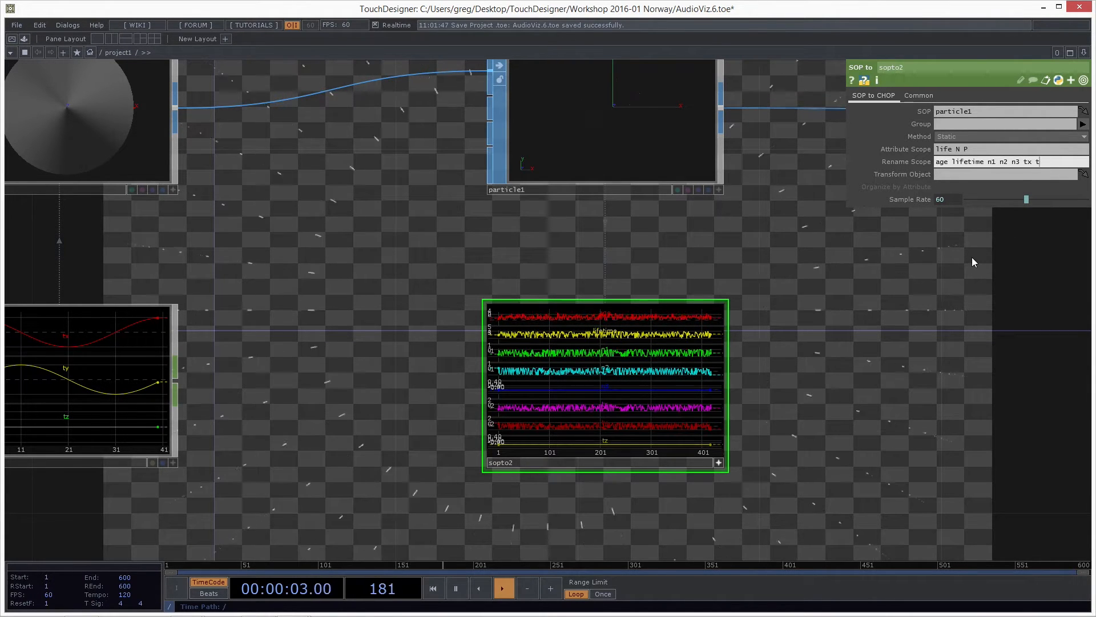
{"action": "key", "text": "Return"}
{"action": "middle_click", "coordinate": [637, 468]}
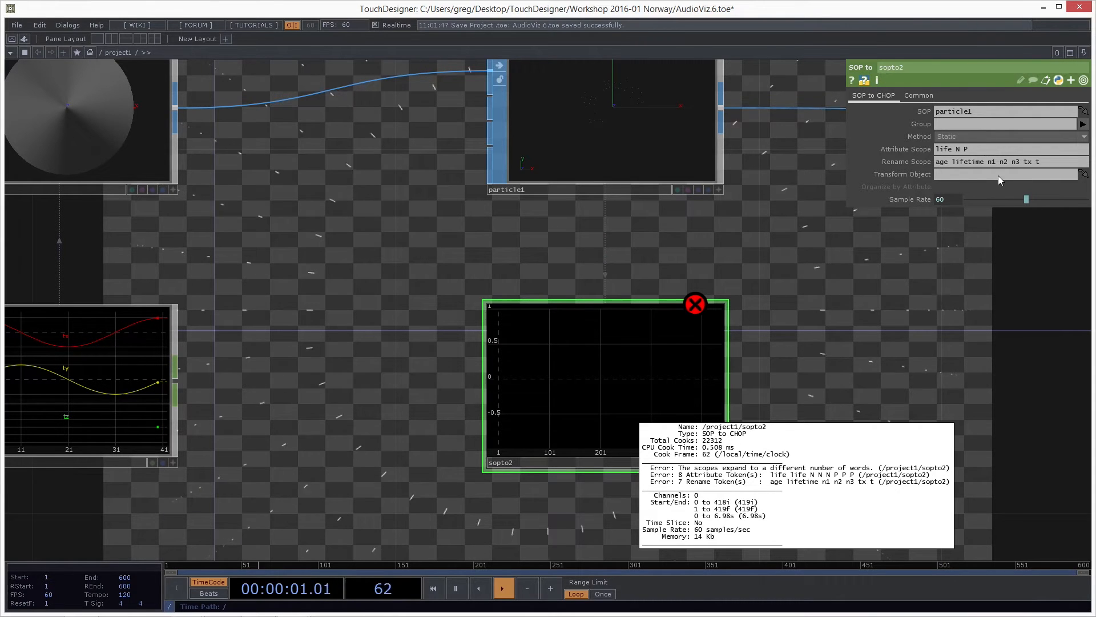
Step: Correct sopto2's Rename Scope to age lifetime n1 n2 n3 tx ty tz and inspect its channels
{"action": "left_click", "coordinate": [1053, 162]}
{"action": "left_click", "coordinate": [992, 286]}
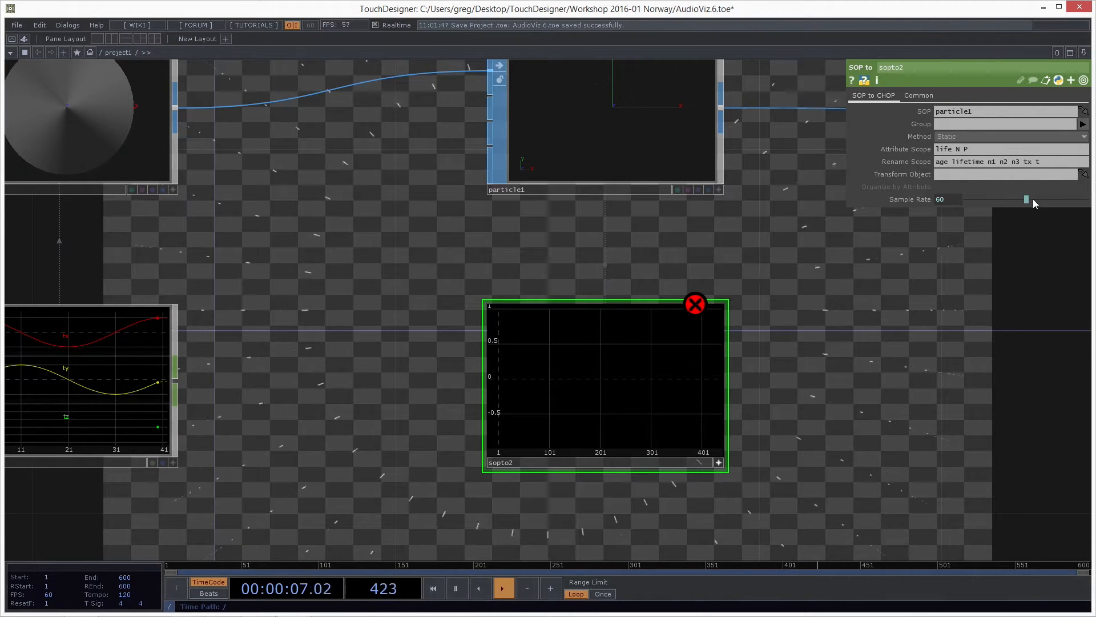
{"action": "double_click", "coordinate": [1029, 165]}
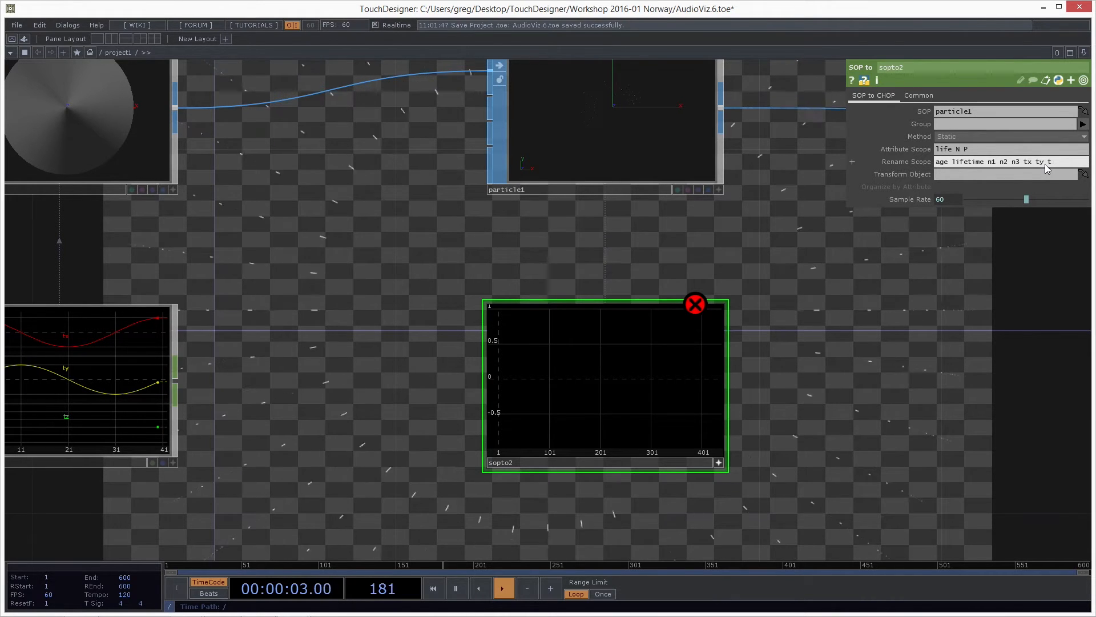
{"action": "key", "text": "Return"}
{"action": "scroll", "coordinate": [803, 453], "scroll_direction": "up", "scroll_amount": 2}
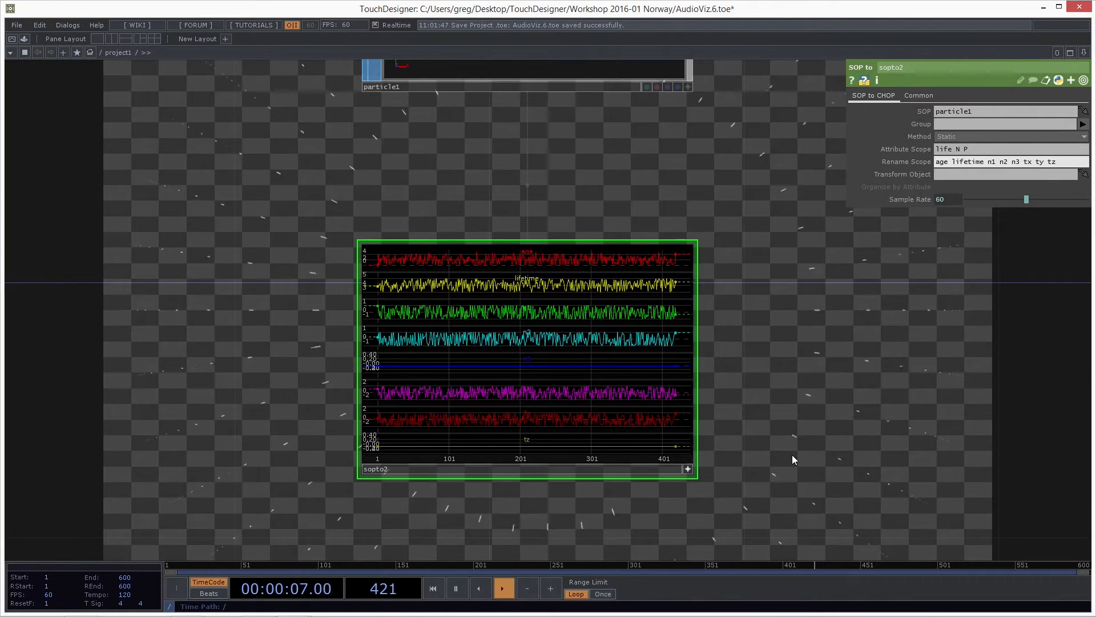
{"action": "scroll", "coordinate": [799, 336], "scroll_direction": "down", "scroll_amount": 2}
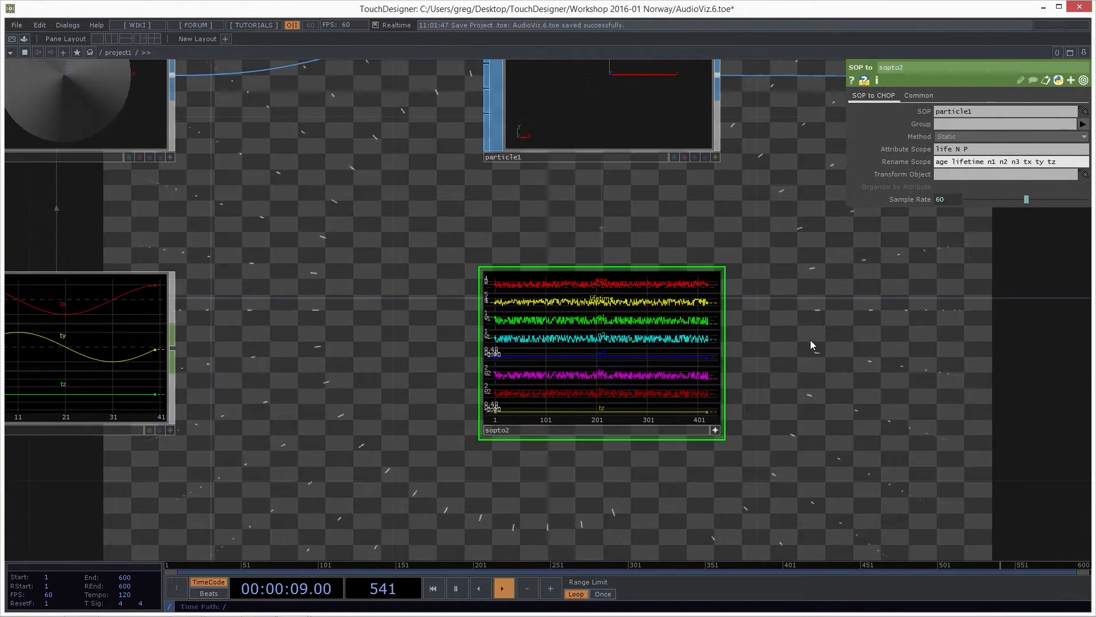
Step: Reduce sopto2's Rename Scope to age lifetime and its Attribute Scope to life
{"action": "left_click_drag", "start_coordinate": [1071, 166], "coordinate": [987, 168]}
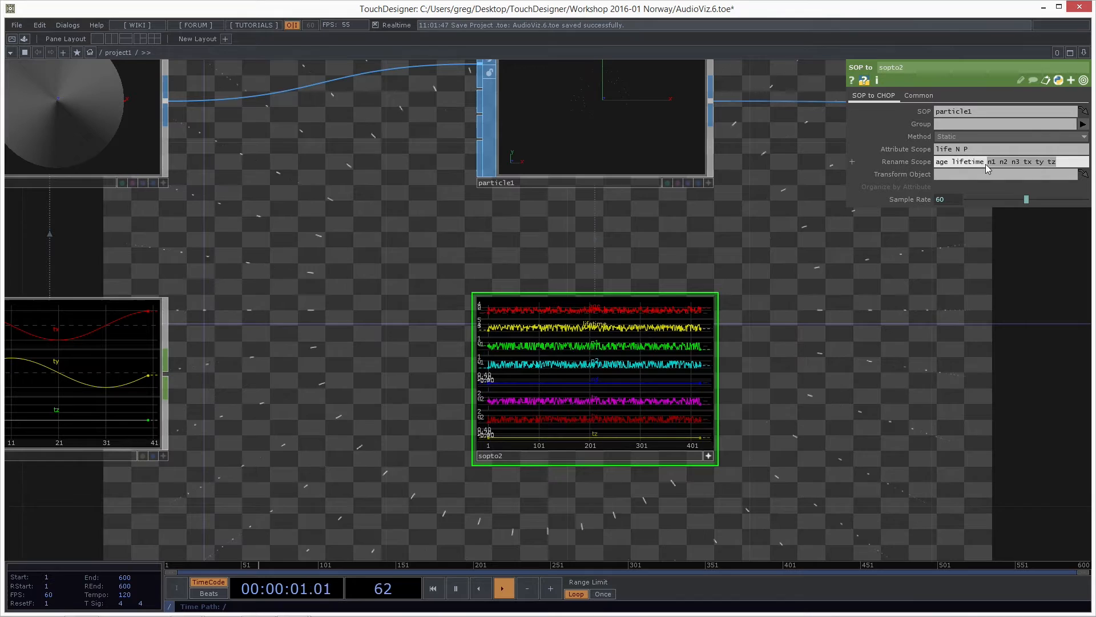
{"action": "key", "text": "BackSpace"}
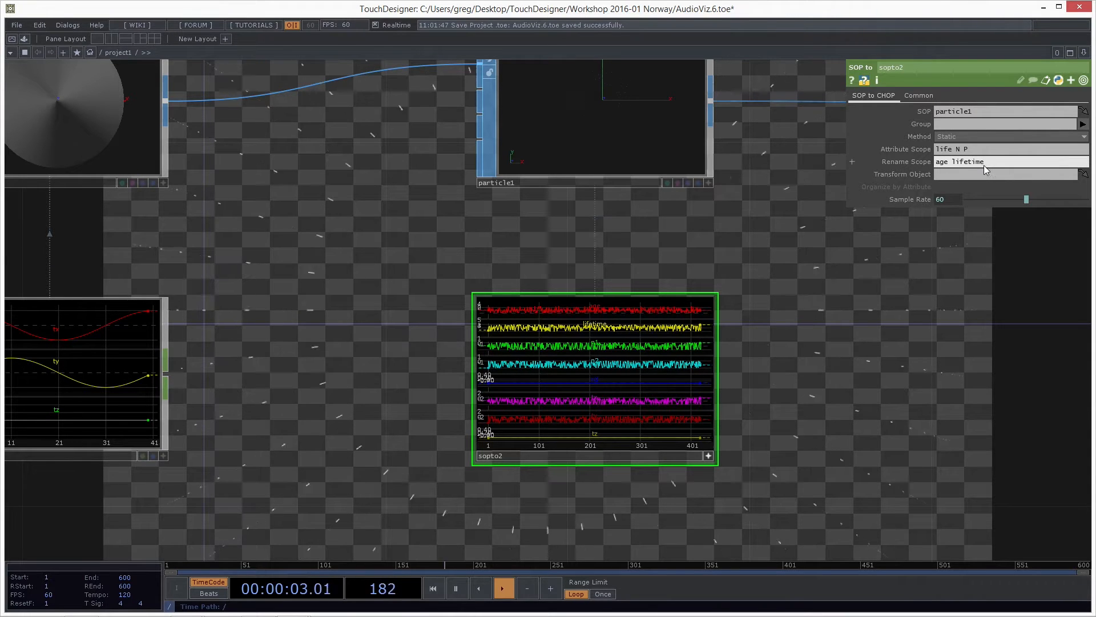
{"action": "left_click_drag", "start_coordinate": [973, 150], "coordinate": [953, 150]}
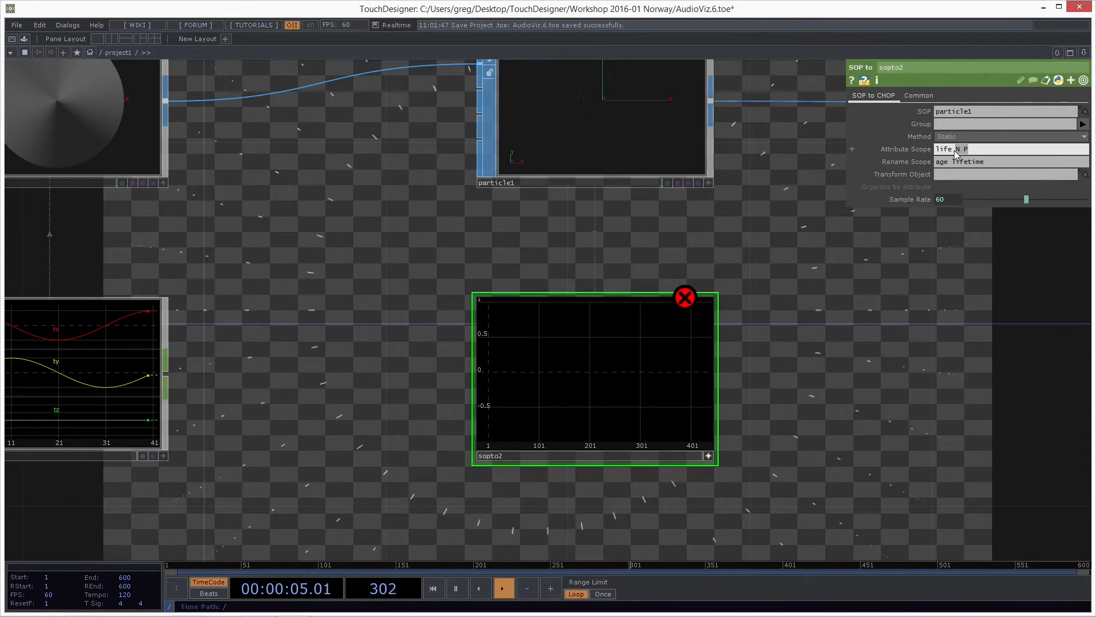
{"action": "key", "text": "BackSpace"}
{"action": "key", "text": "Return"}
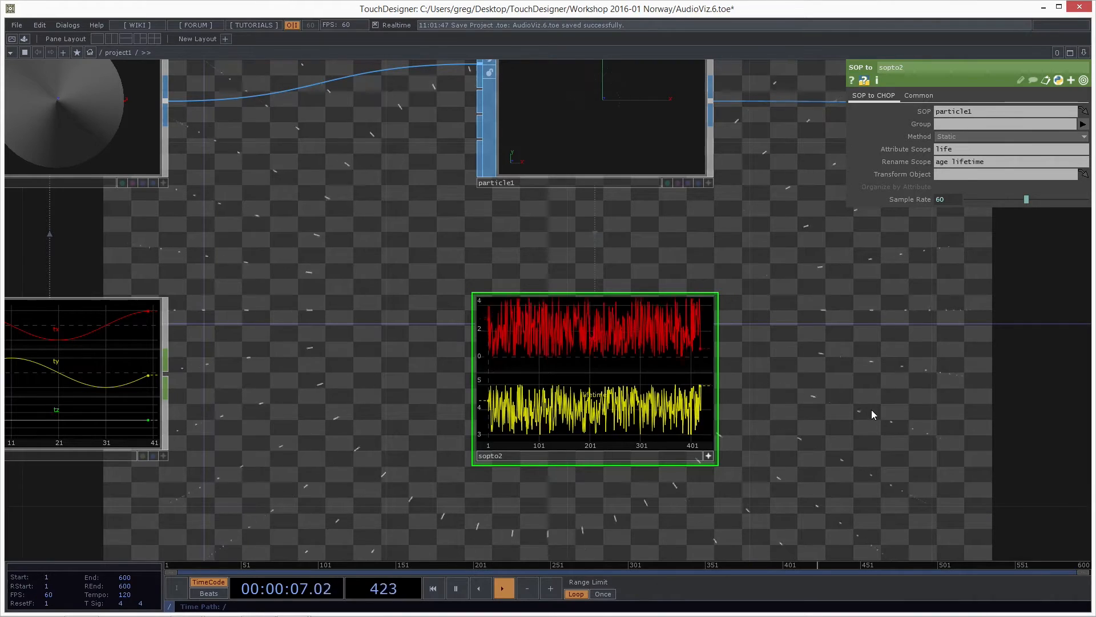
{"action": "scroll", "coordinate": [788, 388], "scroll_direction": "up", "scroll_amount": 2}
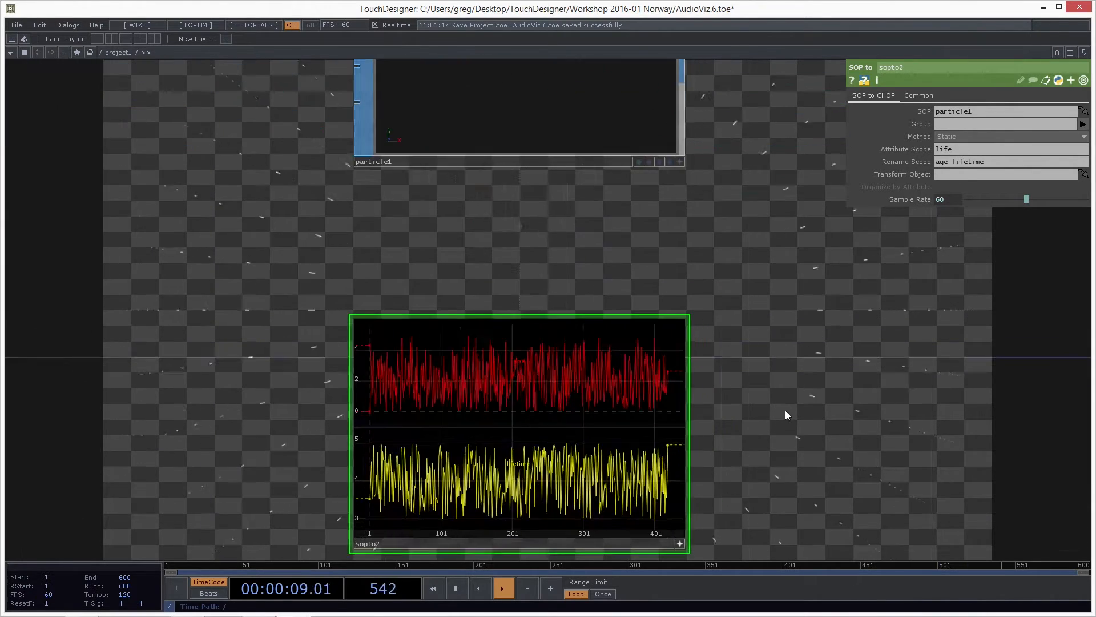
Step: Set particle1's Life Variance to 0 and reset the particle simulation
{"action": "scroll", "coordinate": [771, 354], "scroll_direction": "down", "scroll_amount": 2}
{"action": "left_click", "coordinate": [663, 153]}
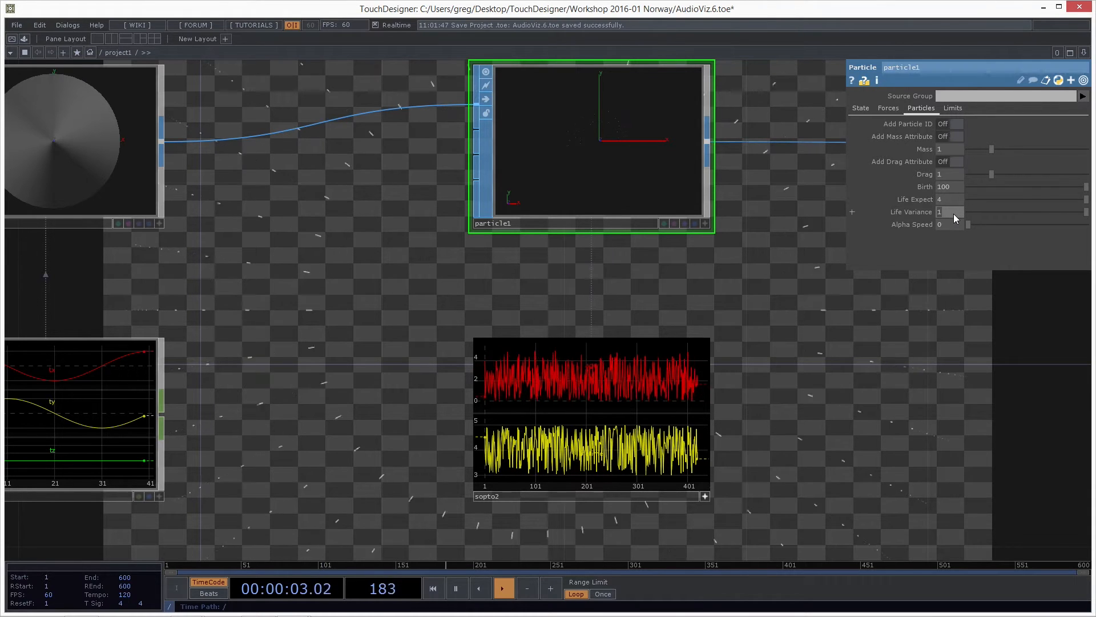
{"action": "type", "text": "0"}
{"action": "key", "text": "Return"}
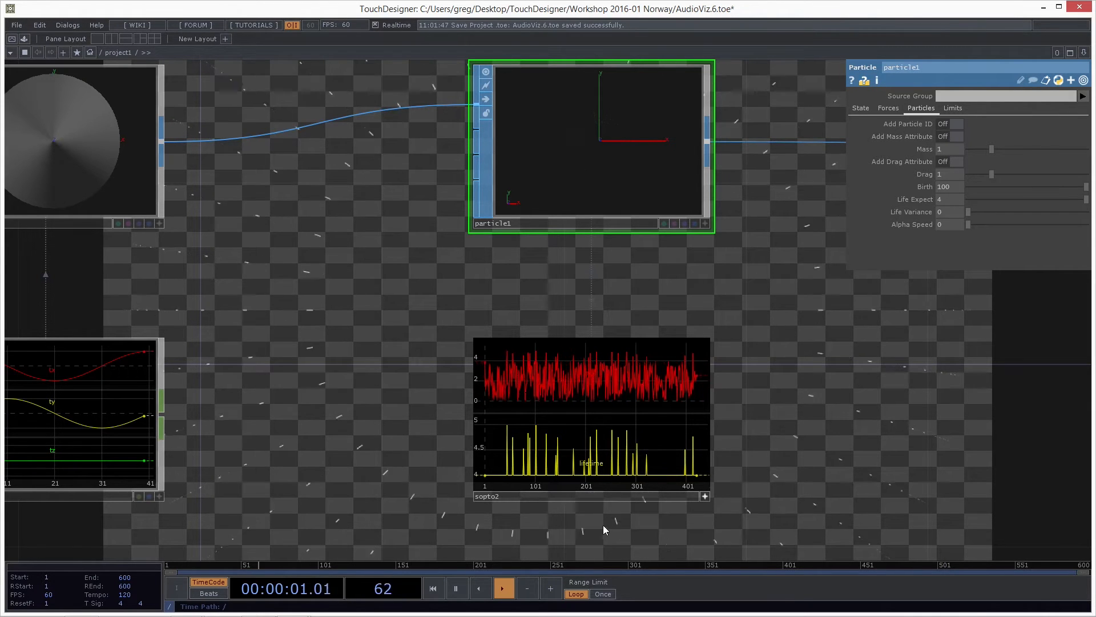
{"action": "left_click", "coordinate": [861, 108]}
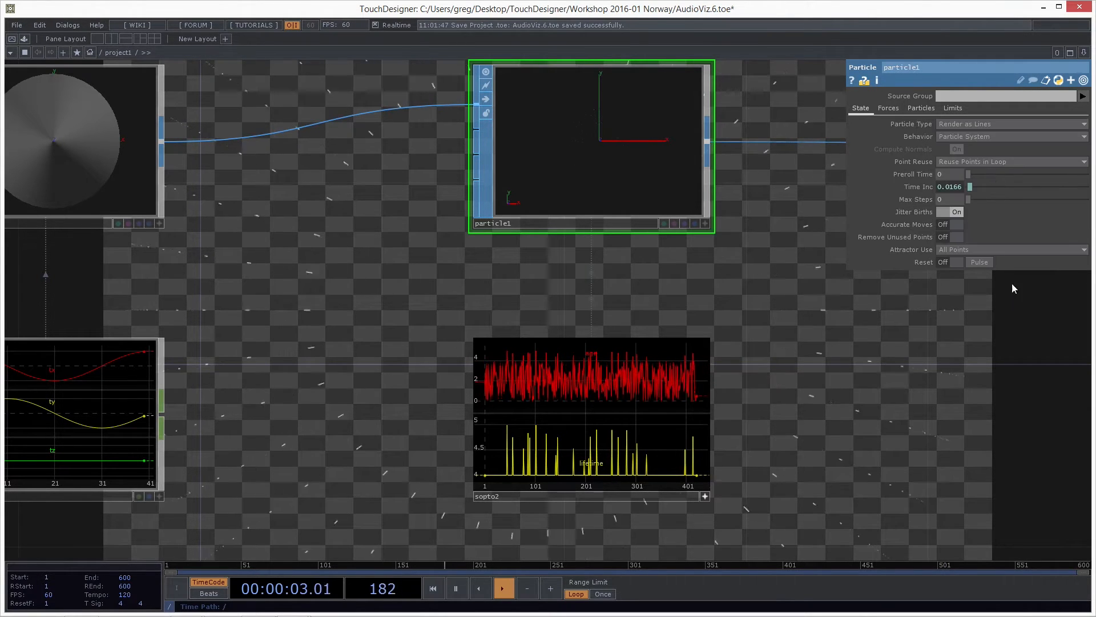
{"action": "left_click", "coordinate": [986, 262]}
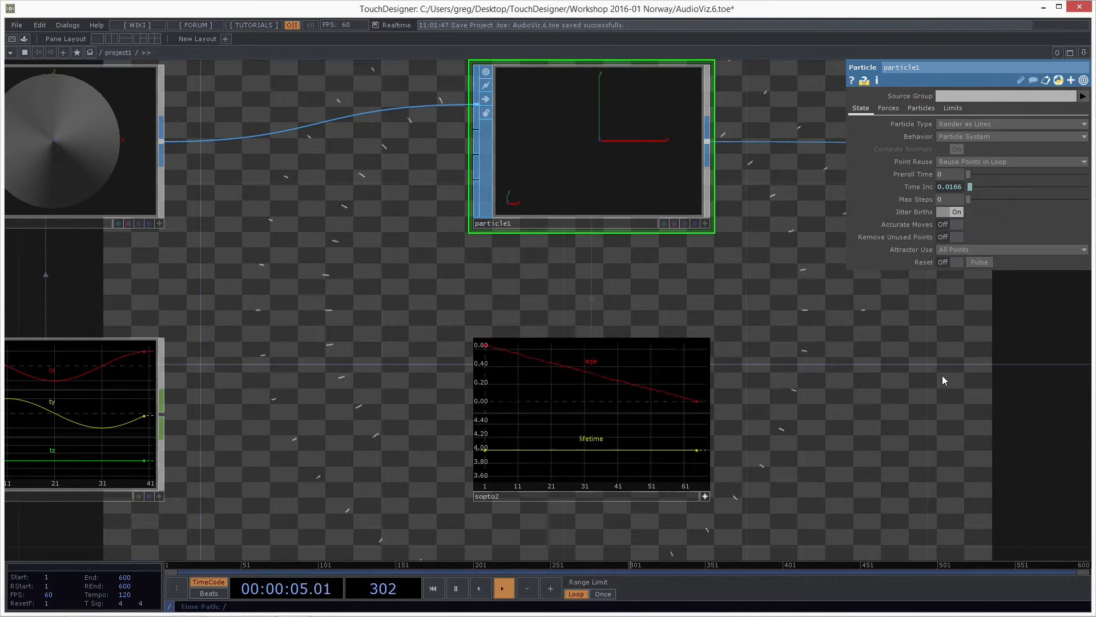
Step: Turn on Remove Unused Points for particle1 and check the age channel in sopto2
{"action": "left_click", "coordinate": [957, 236]}
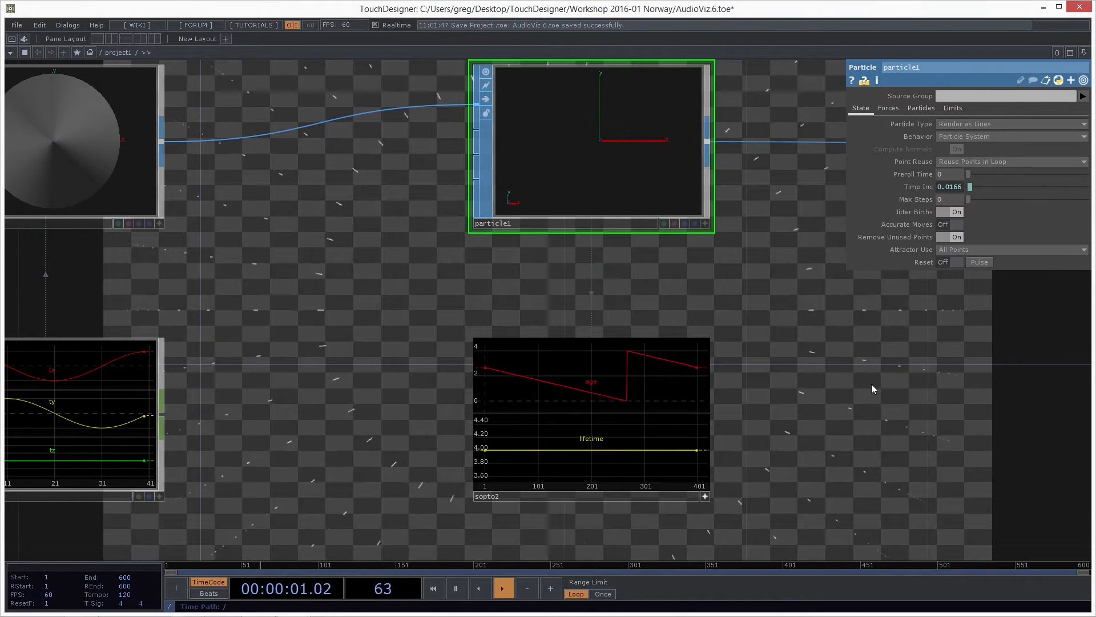
{"action": "left_click_drag", "start_coordinate": [766, 256], "coordinate": [703, 277]}
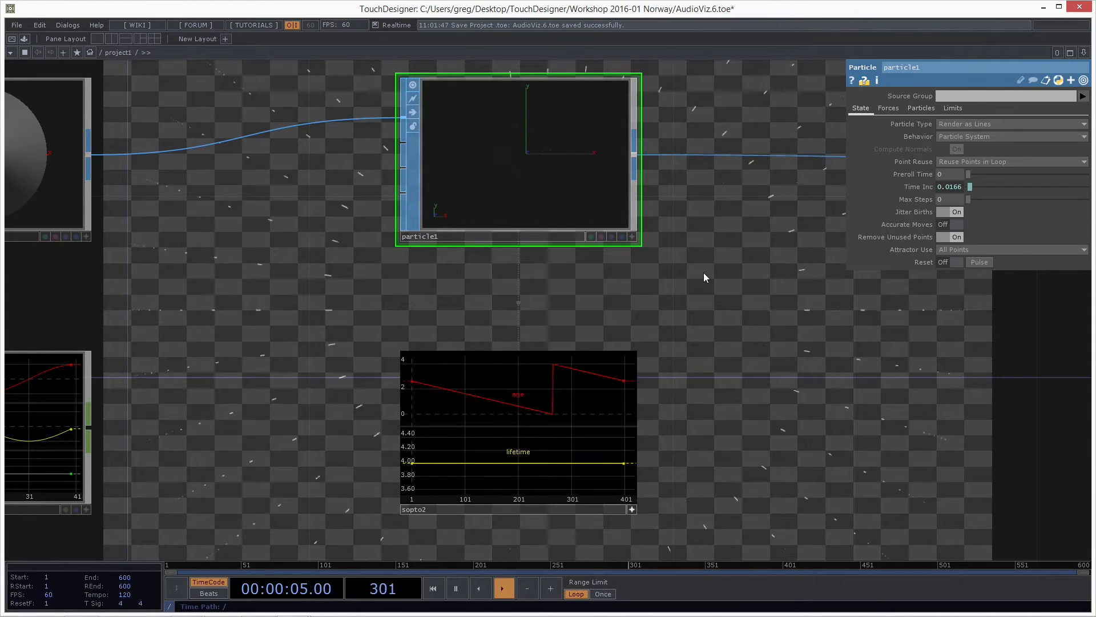
{"action": "left_click_drag", "start_coordinate": [757, 381], "coordinate": [711, 398]}
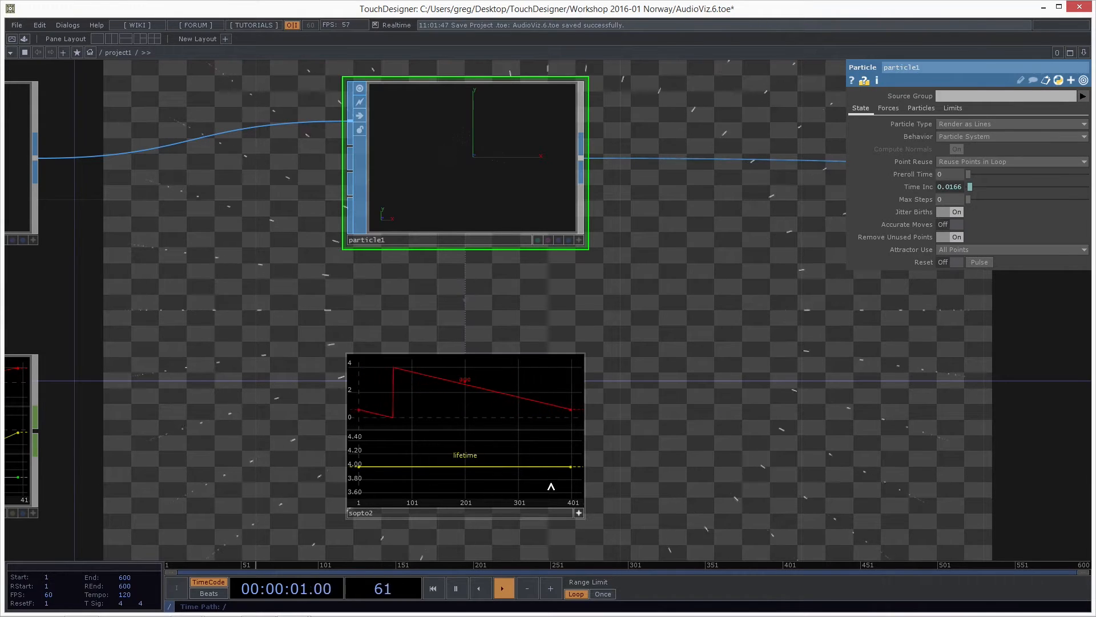
Step: Deactivate sopto2's interactive viewer and make room beside its output for further operators
{"action": "left_click", "coordinate": [578, 512]}
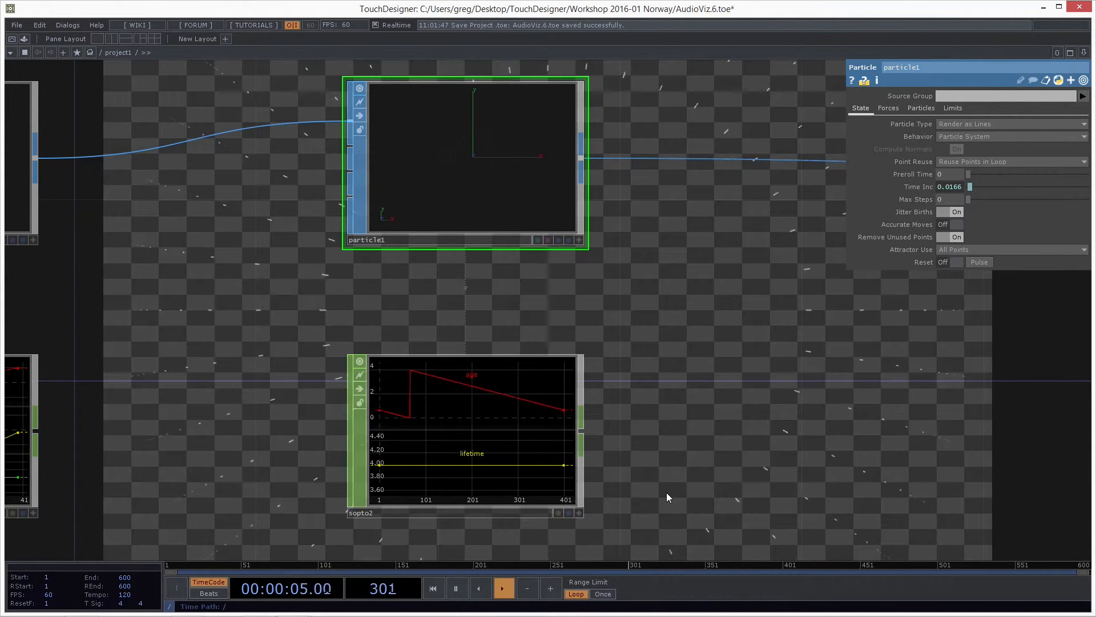
{"action": "left_click_drag", "start_coordinate": [666, 493], "coordinate": [569, 369]}
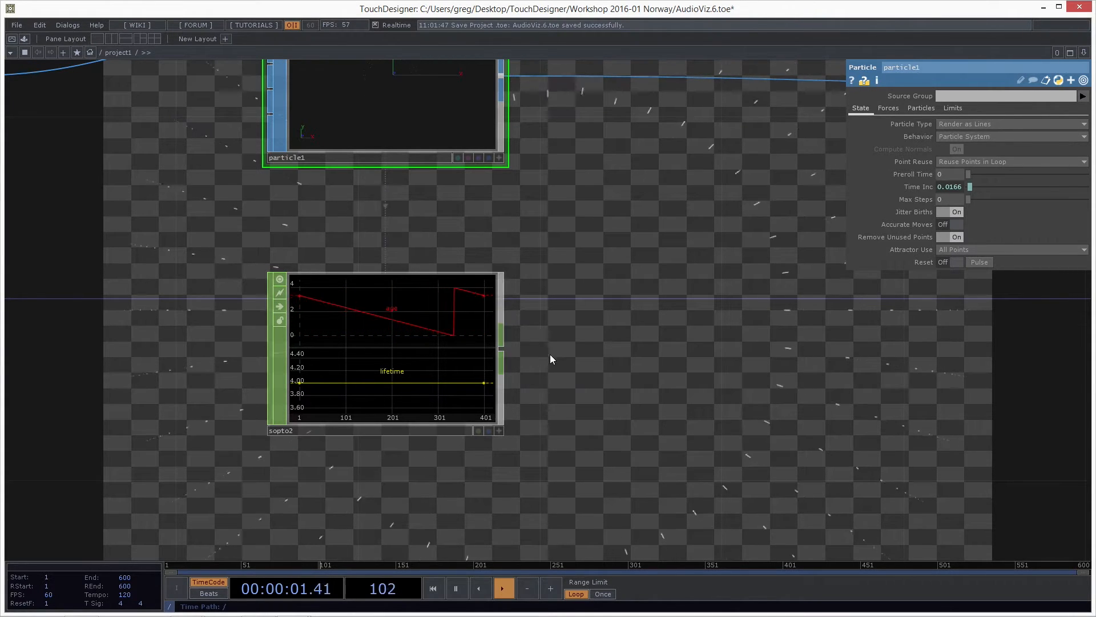
{"action": "left_click_drag", "start_coordinate": [550, 354], "coordinate": [517, 358]}
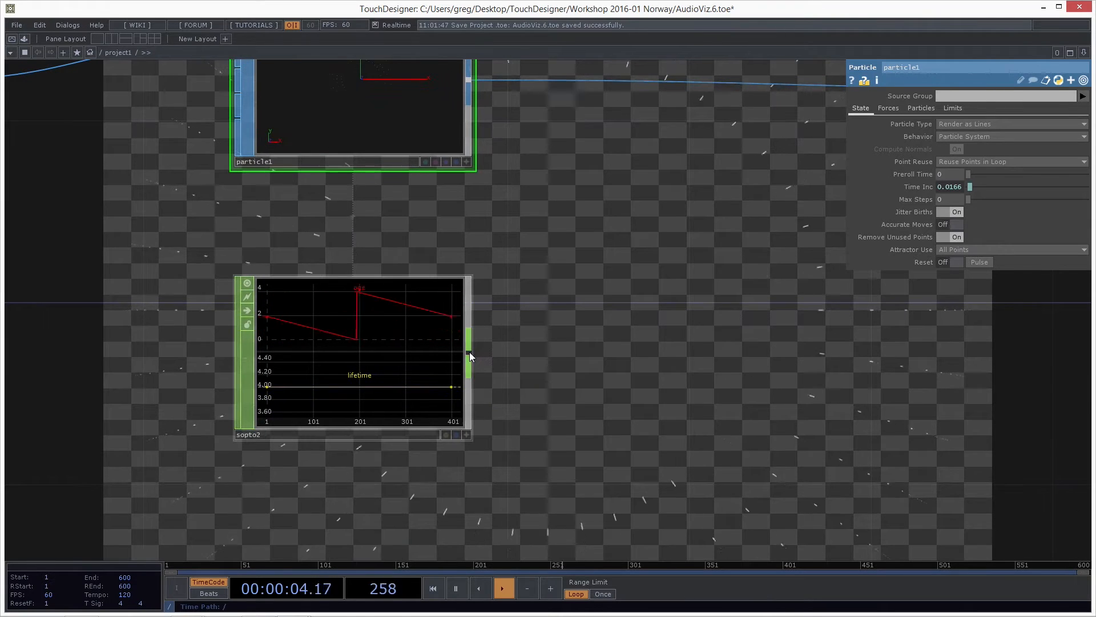
Step: Add a Math CHOP to sopto2's output and place it beside sopto2 in the network
{"action": "key", "text": "Tab"}
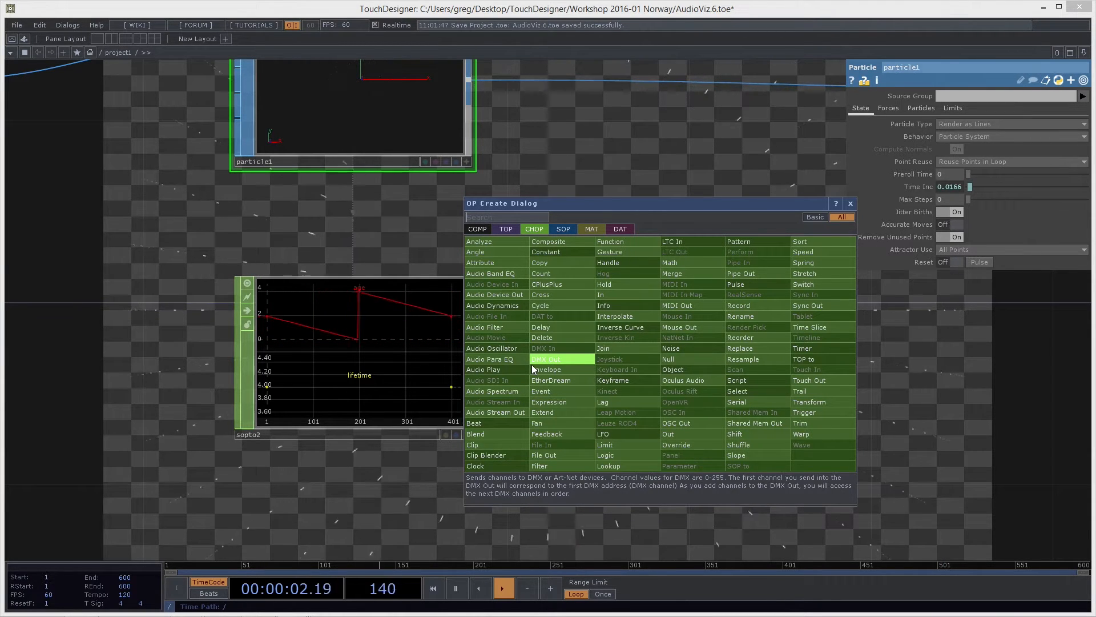
{"action": "type", "text": "math"}
{"action": "key", "text": "Return"}
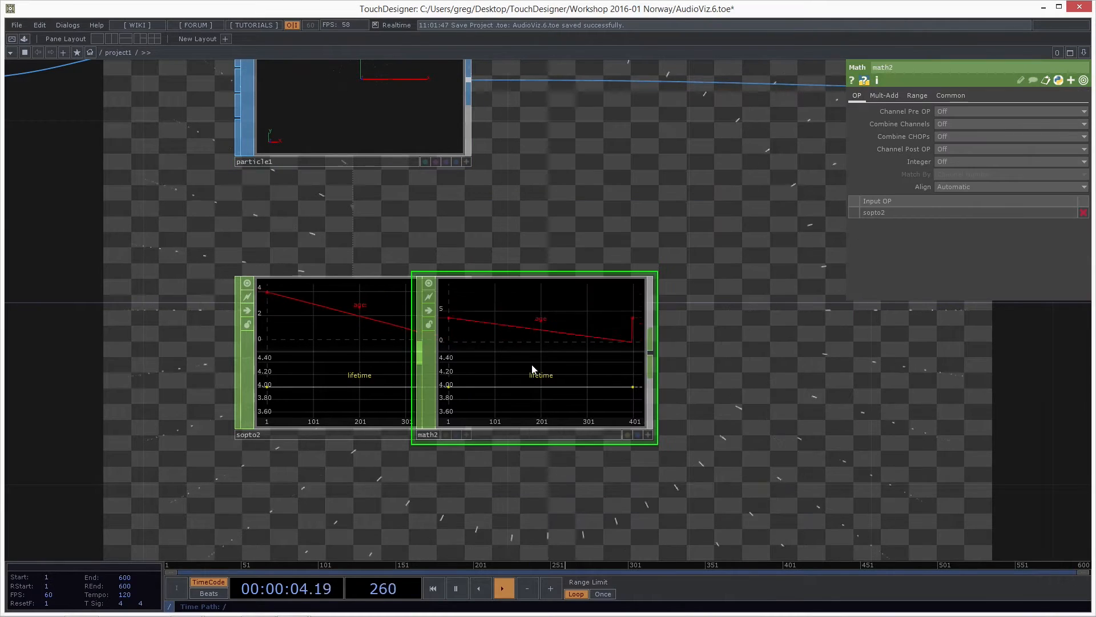
{"action": "left_click", "coordinate": [607, 361]}
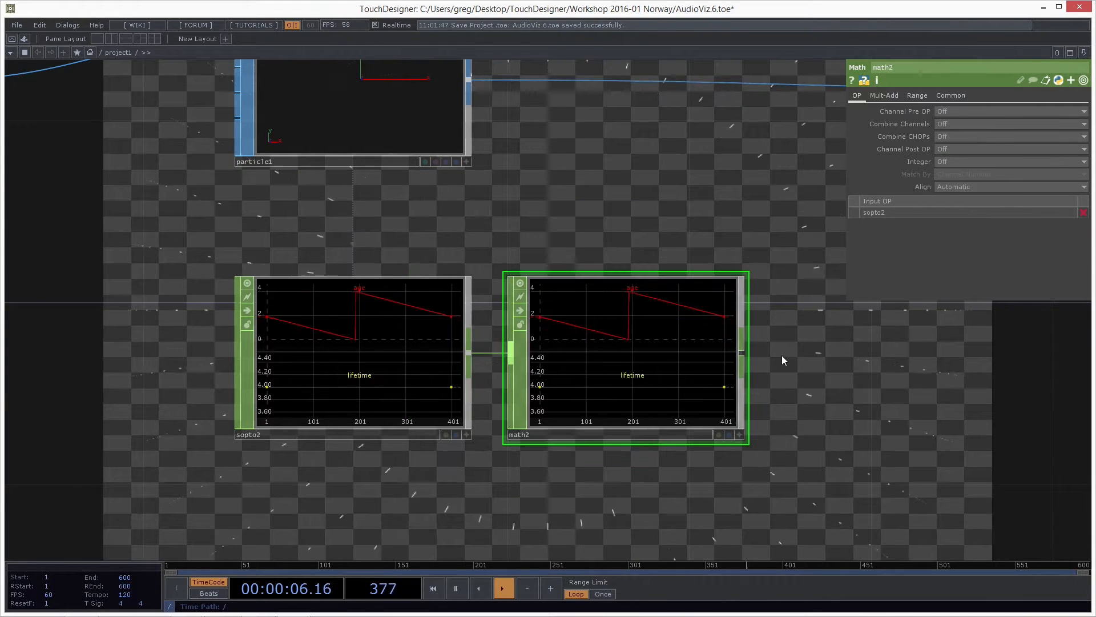
{"action": "left_click_drag", "start_coordinate": [583, 367], "coordinate": [631, 367]}
{"action": "left_click_drag", "start_coordinate": [881, 406], "coordinate": [840, 399]}
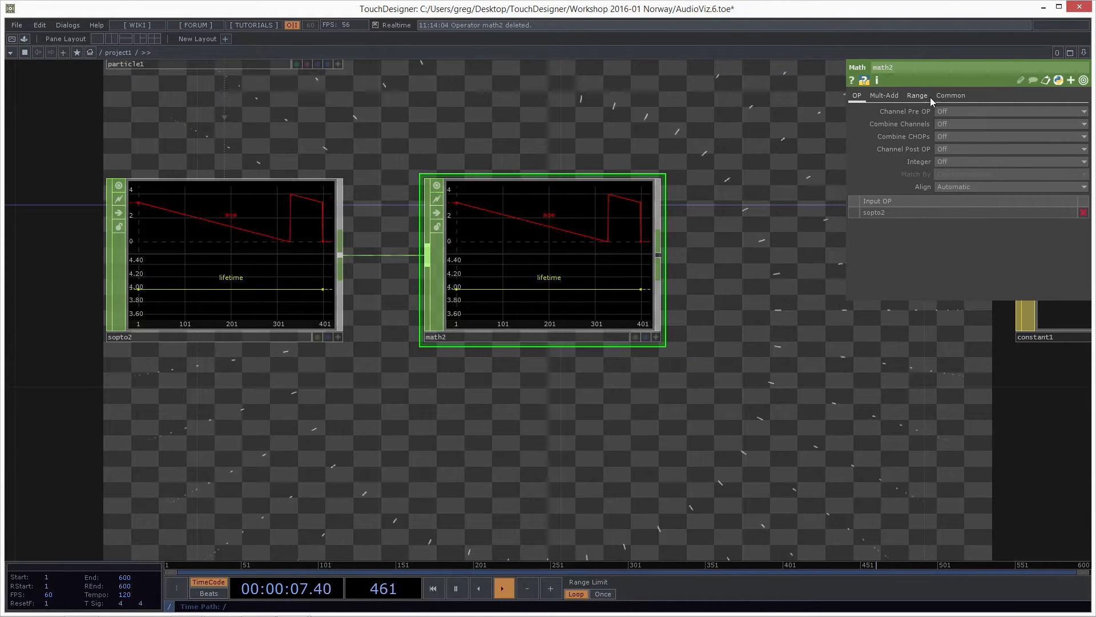
Step: Set math2's Combine Channels to Divide so that age is divided by lifetime
{"action": "left_click", "coordinate": [951, 126]}
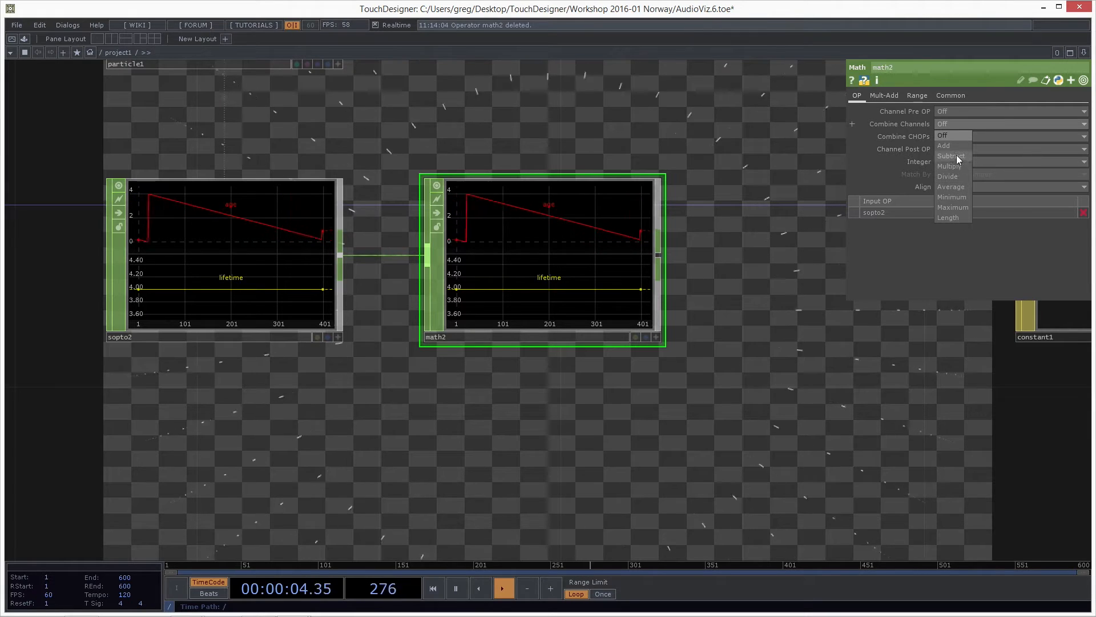
{"action": "left_click", "coordinate": [955, 178]}
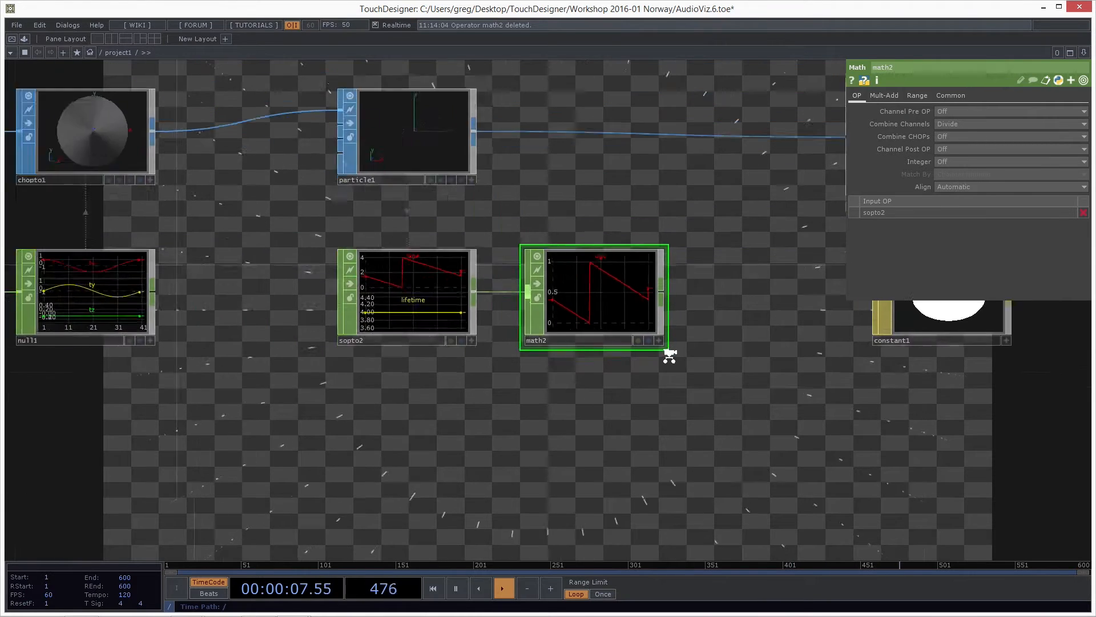
{"action": "scroll", "coordinate": [666, 355], "scroll_direction": "down", "scroll_amount": 3}
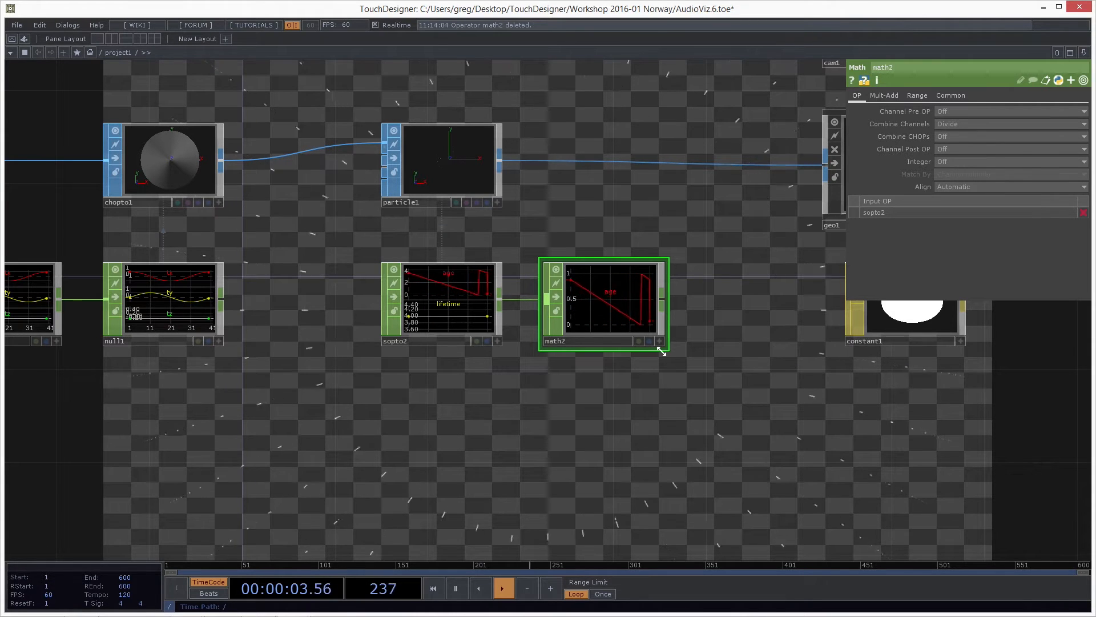
Step: Raise particle1's Life Variance to 0.541 and check the resulting channels in sopto2 and math2
{"action": "left_click", "coordinate": [422, 139]}
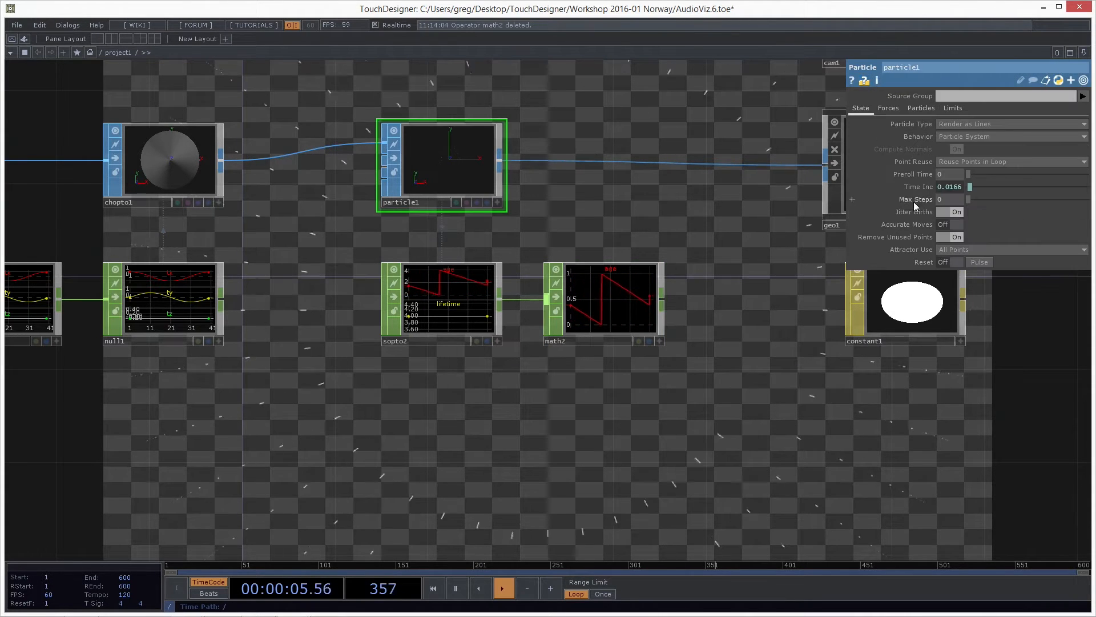
{"action": "left_click", "coordinate": [889, 108]}
{"action": "left_click", "coordinate": [913, 107]}
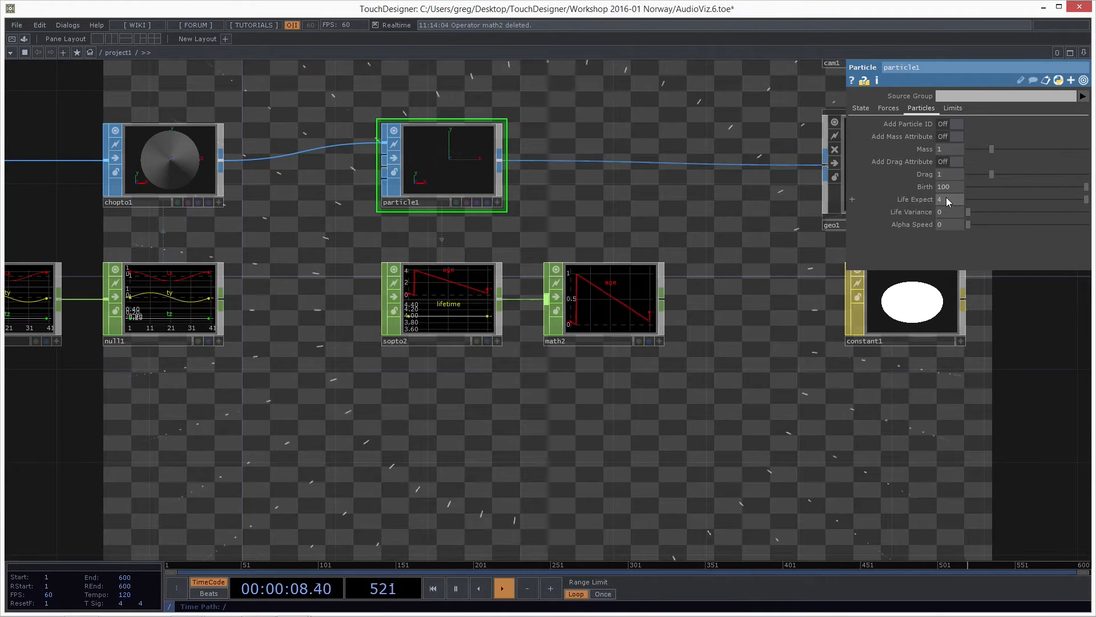
{"action": "mouse_move", "coordinate": [947, 197]}
{"action": "middle_mouse_down"}
{"action": "mouse_move", "coordinate": [941, 188]}
{"action": "mouse_move", "coordinate": [965, 189]}
{"action": "mouse_move", "coordinate": [947, 189]}
{"action": "middle_mouse_up"}
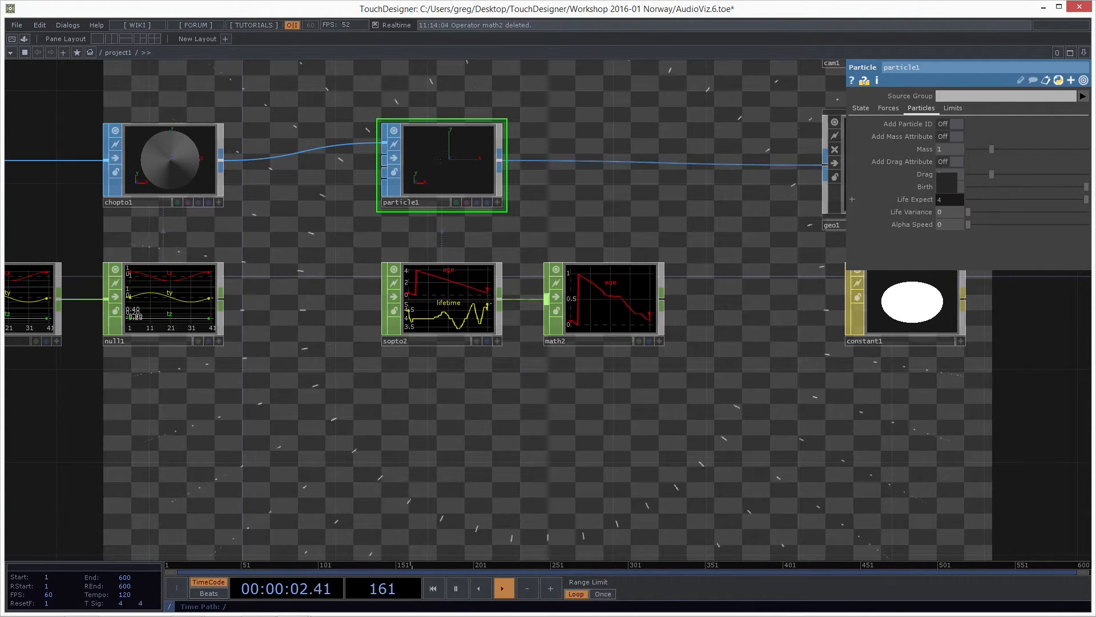
{"action": "left_click_drag", "start_coordinate": [971, 210], "coordinate": [1033, 221]}
{"action": "scroll", "coordinate": [698, 355], "scroll_direction": "up", "scroll_amount": 4}
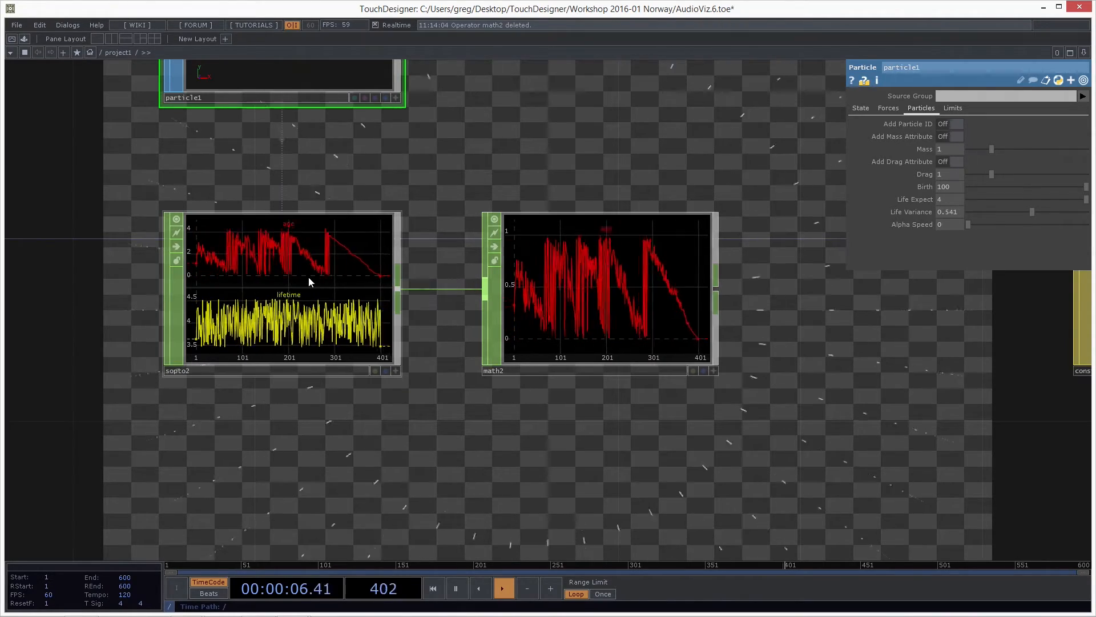
{"action": "left_click", "coordinate": [614, 302]}
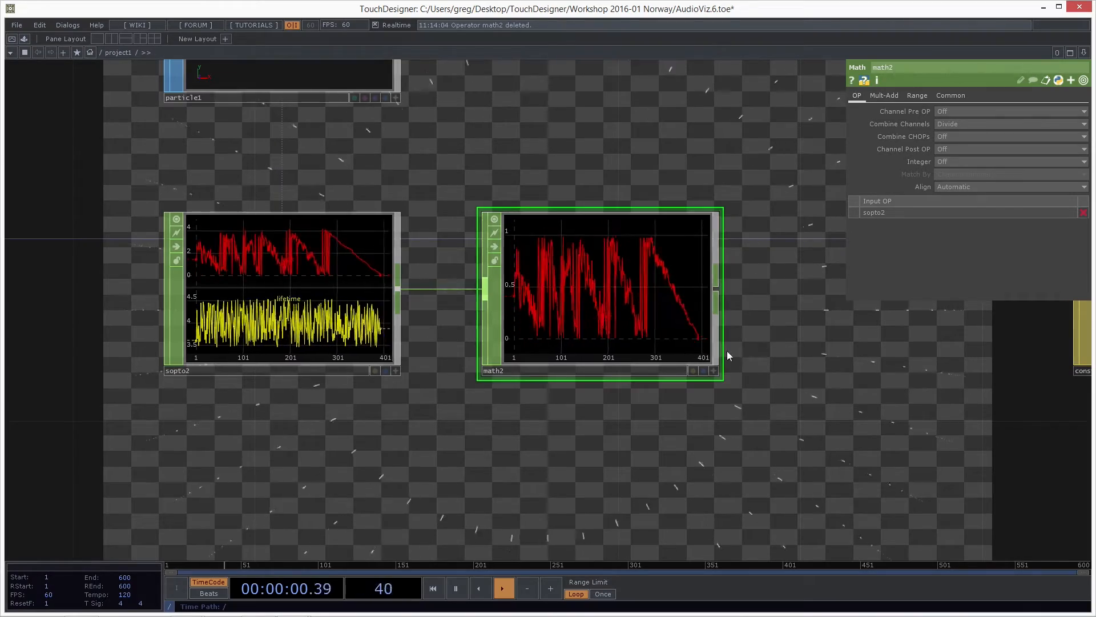
Step: Move cam1, geo1, constant1 and render1 together farther along the network to free space after math2
{"action": "scroll", "coordinate": [515, 294], "scroll_direction": "down", "scroll_amount": 4}
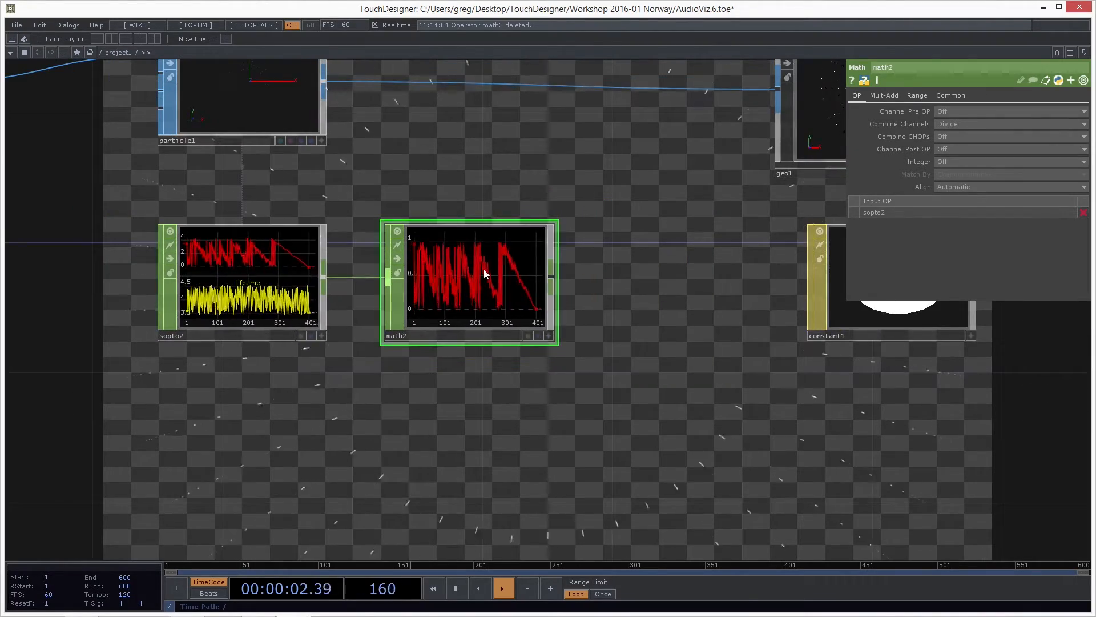
{"action": "scroll", "coordinate": [492, 348], "scroll_direction": "down", "scroll_amount": 4}
{"action": "left_click_drag", "start_coordinate": [479, 414], "coordinate": [246, 394]}
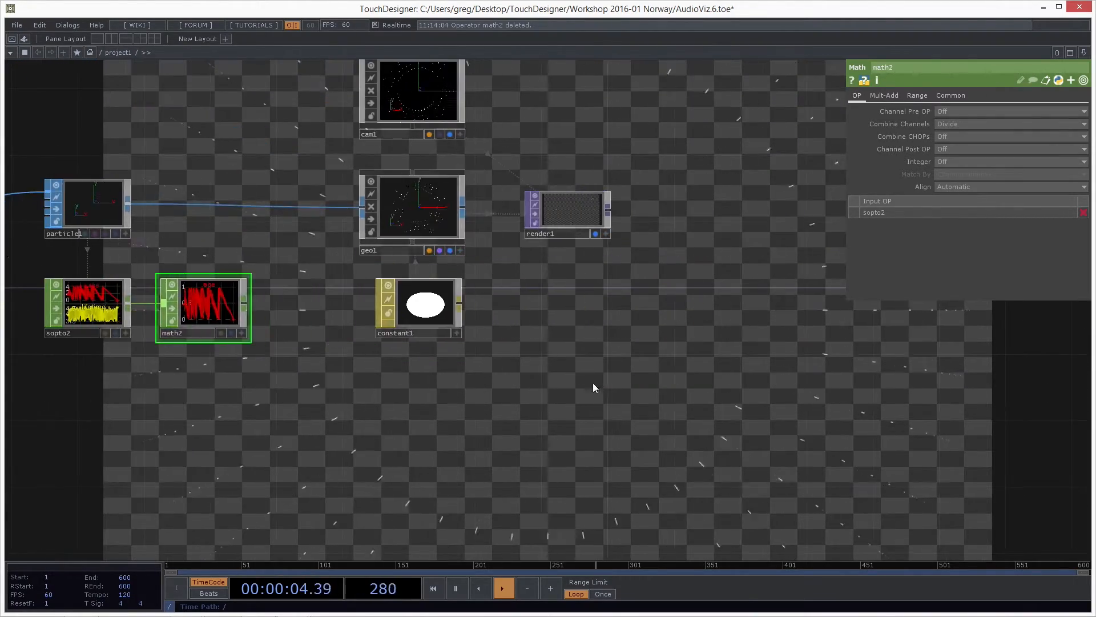
{"action": "scroll", "coordinate": [593, 368], "scroll_direction": "down", "scroll_amount": 2}
{"action": "left_click_drag", "start_coordinate": [604, 371], "coordinate": [673, 372]}
{"action": "scroll", "coordinate": [673, 372], "scroll_direction": "down", "scroll_amount": 2}
{"action": "right_click_drag", "start_coordinate": [754, 387], "coordinate": [508, 142]}
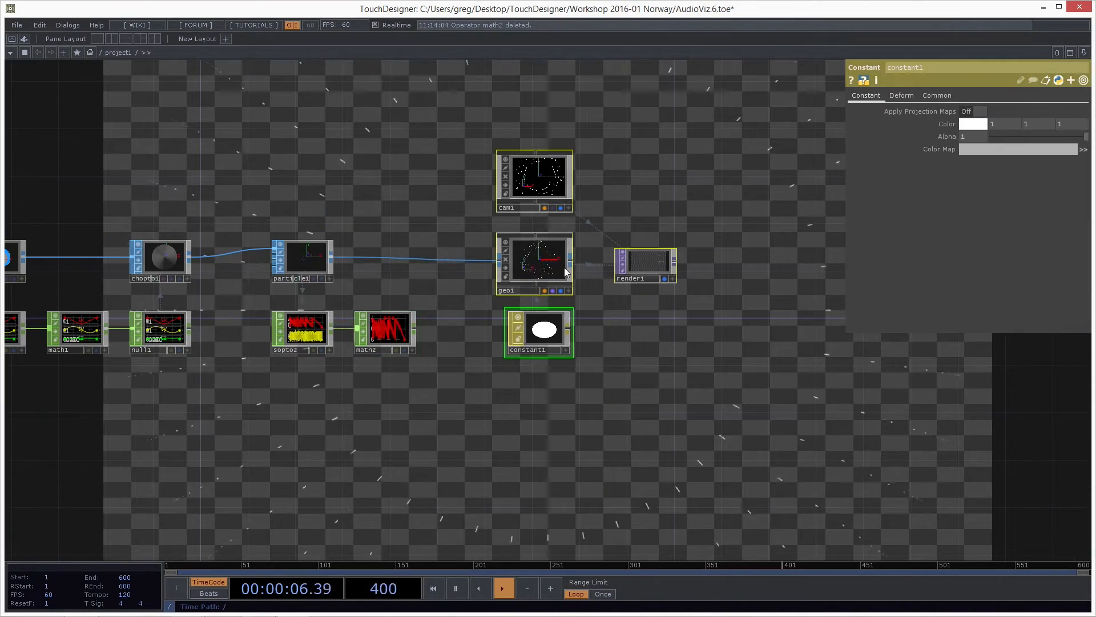
{"action": "left_click_drag", "start_coordinate": [538, 262], "coordinate": [727, 262]}
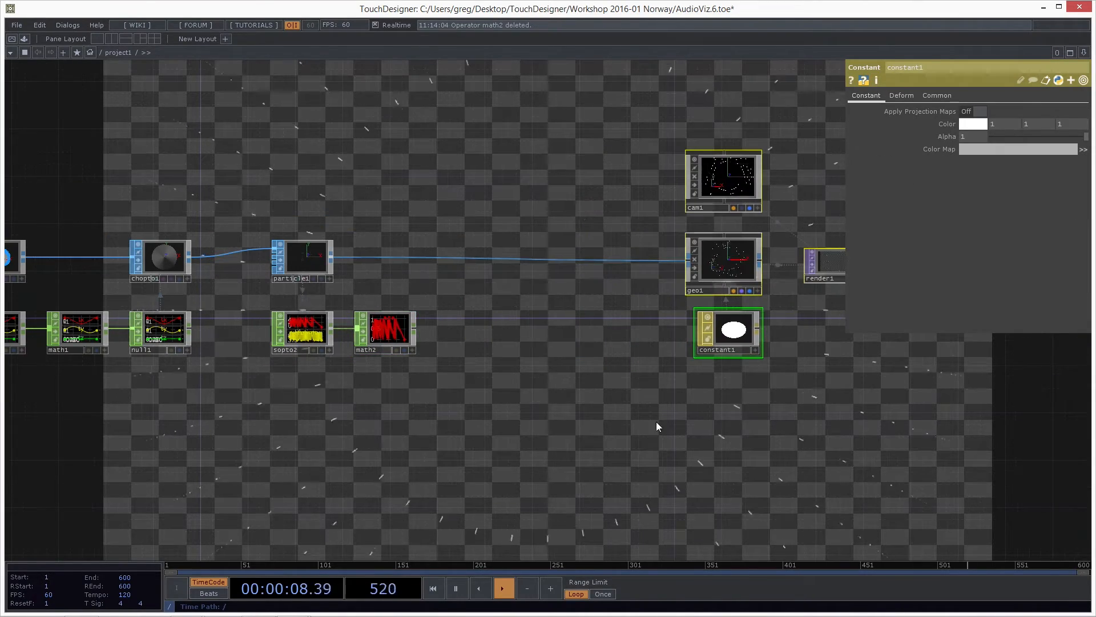
Step: Add a Null CHOP to math2's output and place it beside math2
{"action": "scroll", "coordinate": [411, 400], "scroll_direction": "up", "scroll_amount": 3}
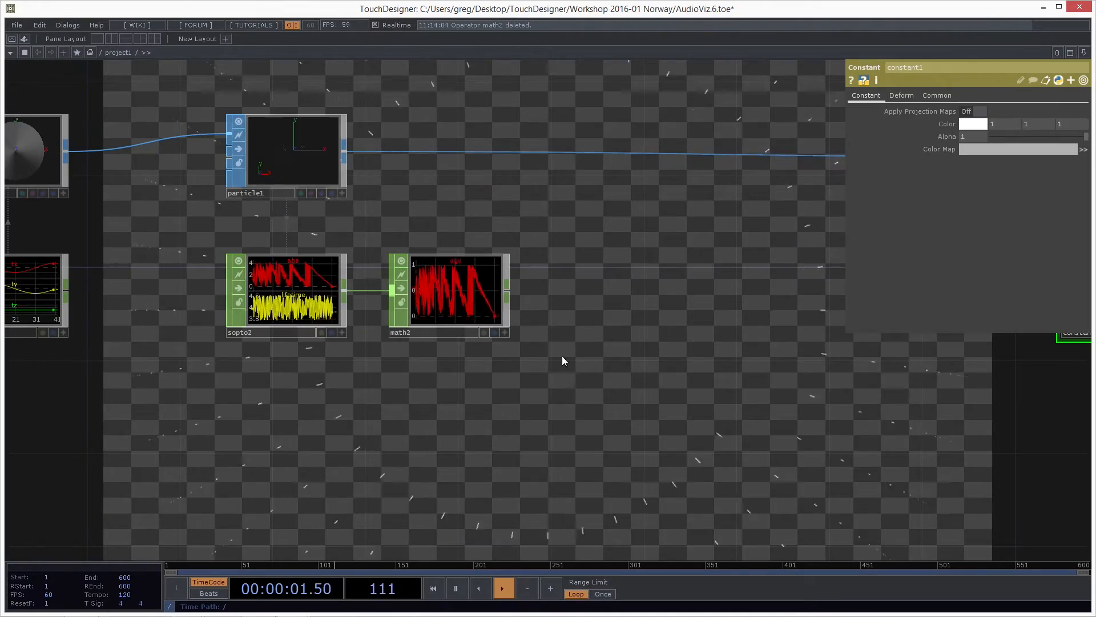
{"action": "scroll", "coordinate": [556, 325], "scroll_direction": "up", "scroll_amount": 4}
{"action": "scroll", "coordinate": [496, 261], "scroll_direction": "down", "scroll_amount": 3}
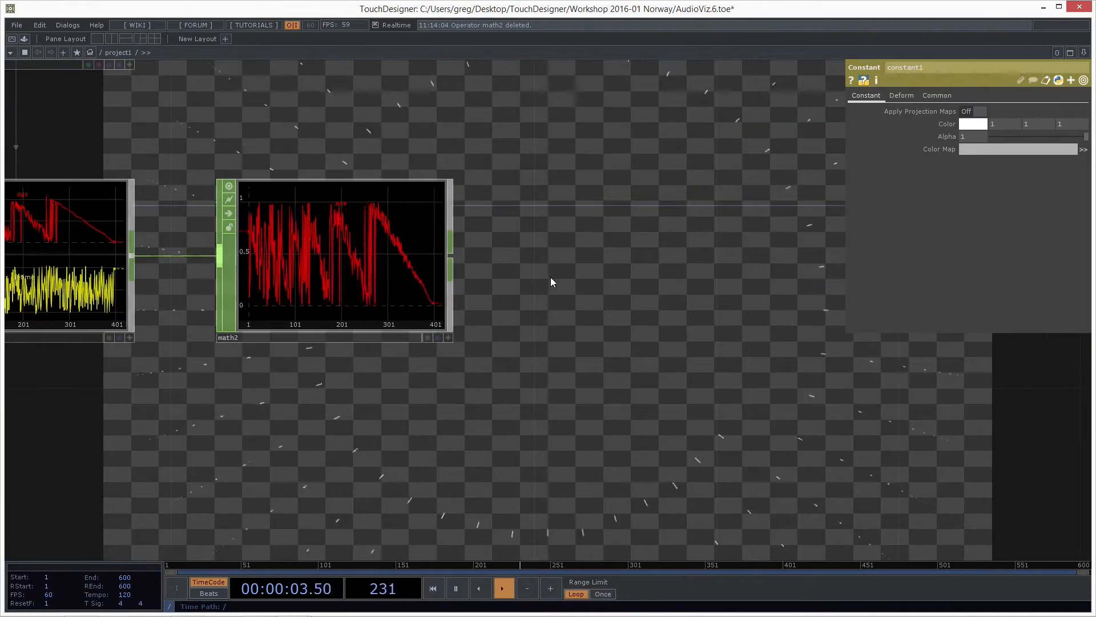
{"action": "scroll", "coordinate": [537, 280], "scroll_direction": "down", "scroll_amount": 2}
{"action": "scroll", "coordinate": [514, 268], "scroll_direction": "up", "scroll_amount": 2}
{"action": "right_click", "coordinate": [490, 262]}
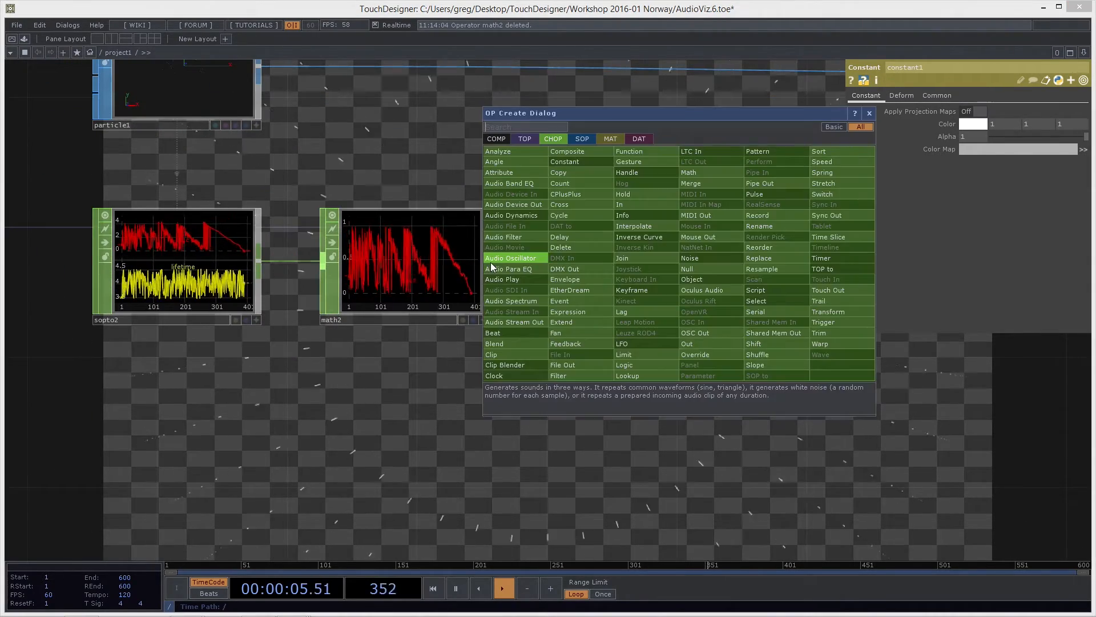
{"action": "type", "text": "n"}
{"action": "left_click", "coordinate": [705, 266]}
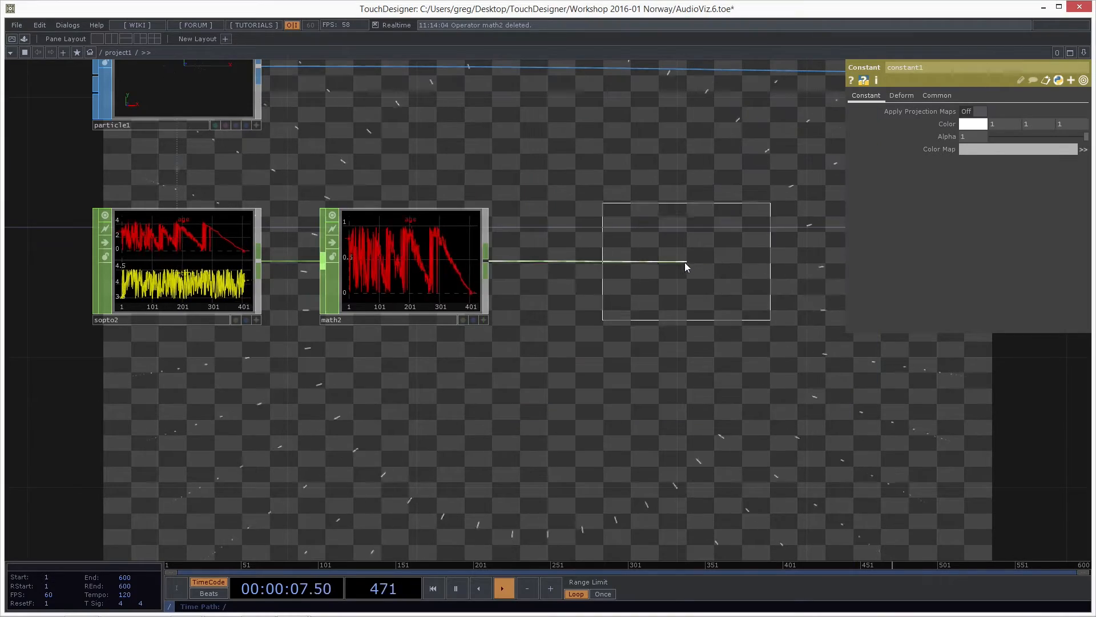
{"action": "left_click", "coordinate": [701, 286]}
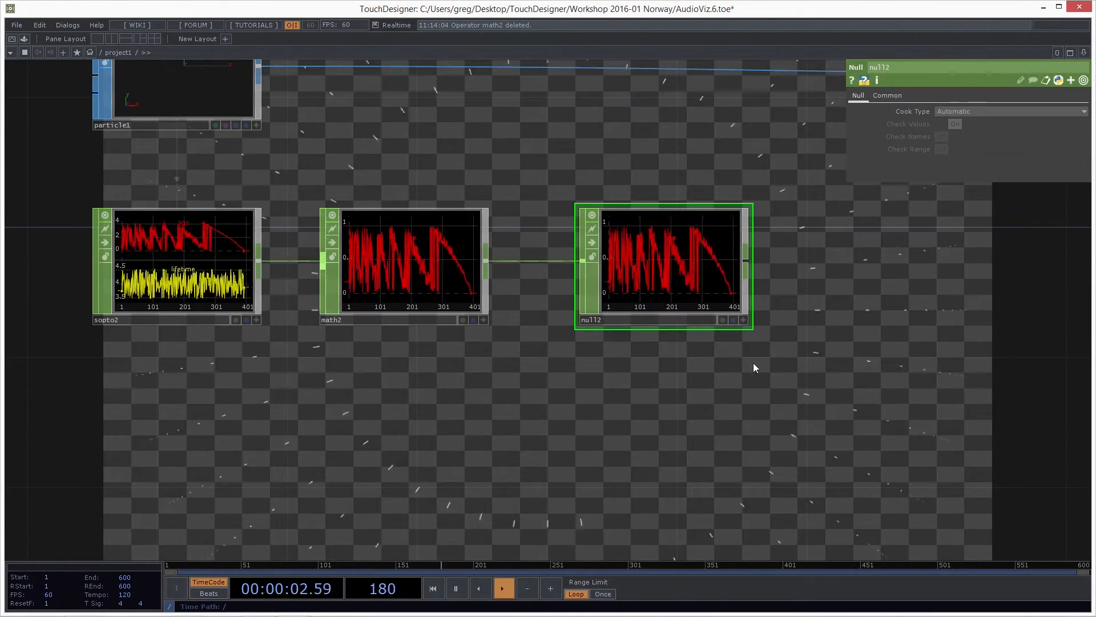
Step: Review the operator chain from circle1, sopto1 and chopto1 through particle1, sopto2 and math2 to null2
{"action": "left_click_drag", "start_coordinate": [626, 422], "coordinate": [597, 500]}
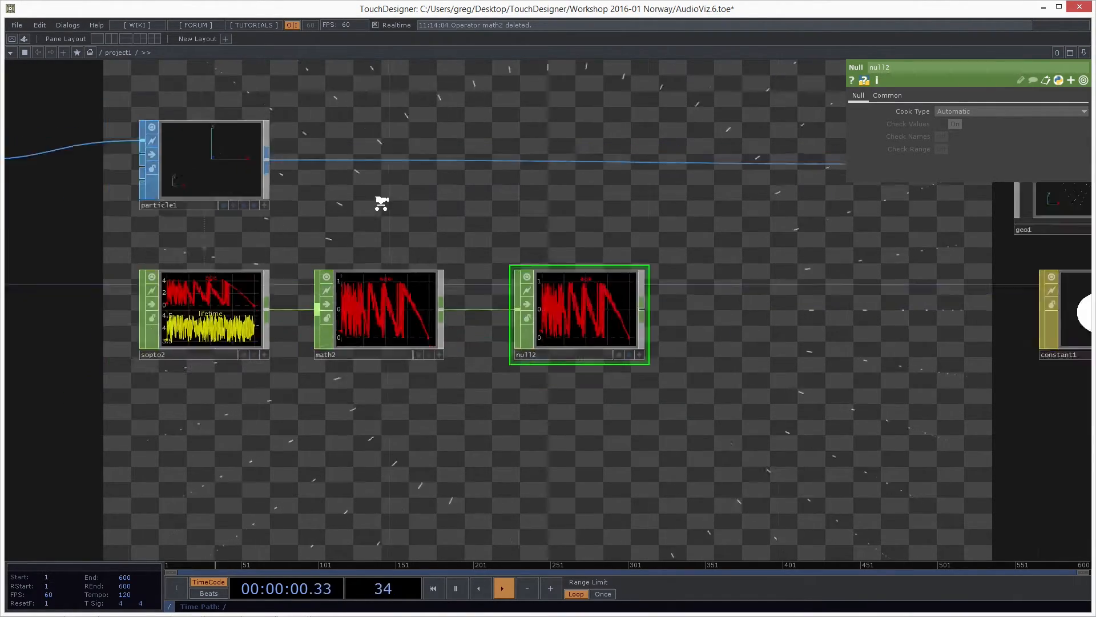
{"action": "scroll", "coordinate": [519, 294], "scroll_direction": "up", "scroll_amount": 3}
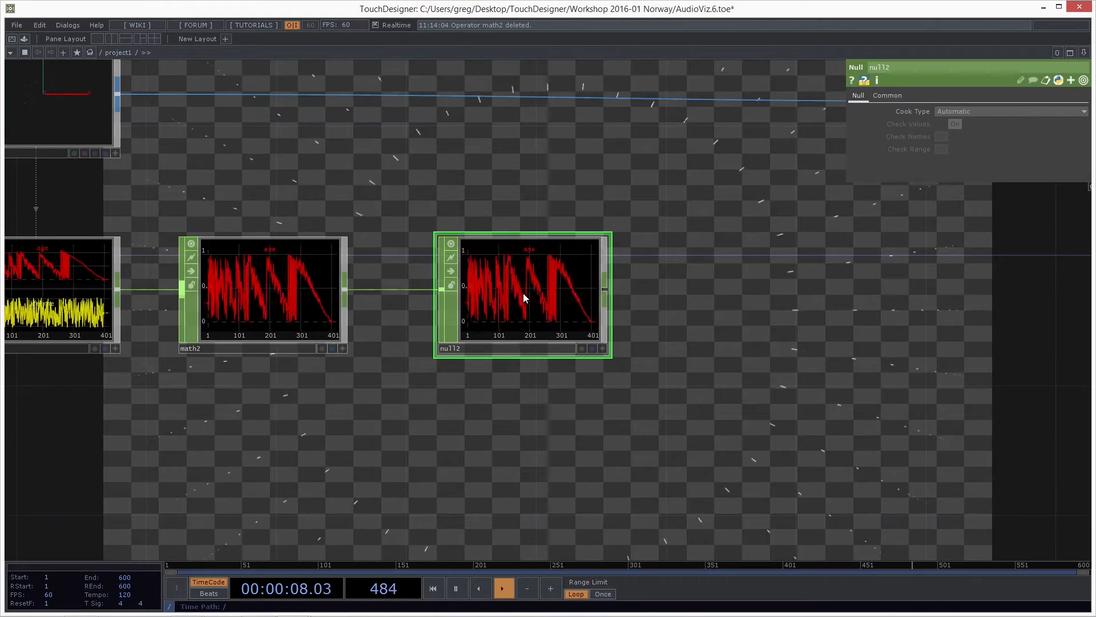
{"action": "left_click_drag", "start_coordinate": [777, 337], "coordinate": [881, 439]}
{"action": "scroll", "coordinate": [739, 281], "scroll_direction": "down", "scroll_amount": 3}
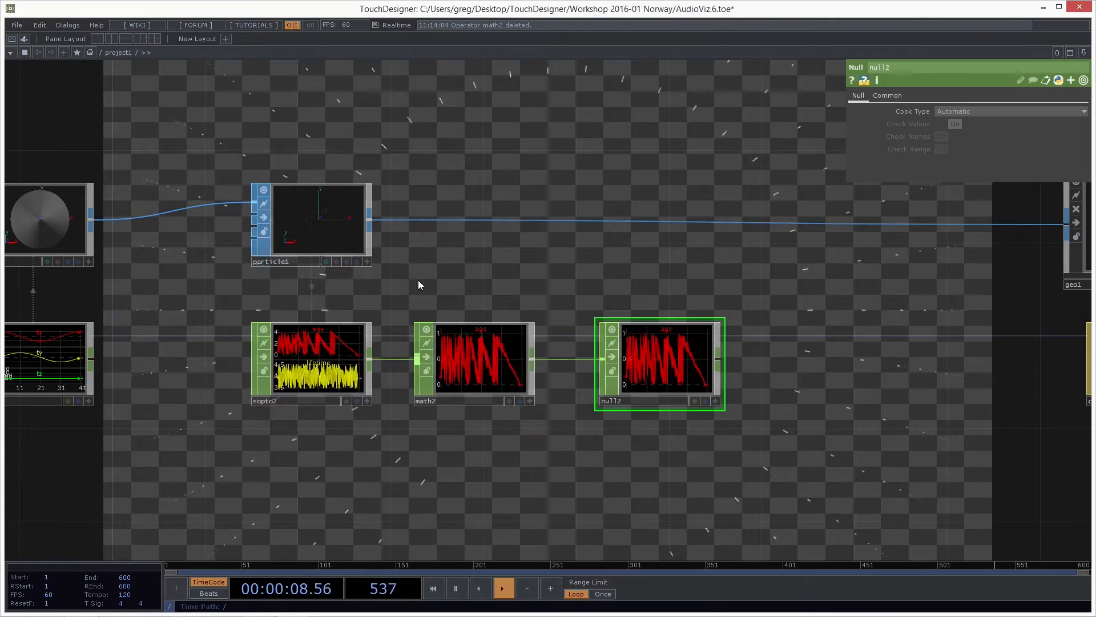
{"action": "scroll", "coordinate": [700, 267], "scroll_direction": "down", "scroll_amount": 3}
{"action": "left_click_drag", "start_coordinate": [146, 175], "coordinate": [288, 183]}
{"action": "scroll", "coordinate": [253, 290], "scroll_direction": "up", "scroll_amount": 5}
{"action": "scroll", "coordinate": [254, 291], "scroll_direction": "up", "scroll_amount": 1}
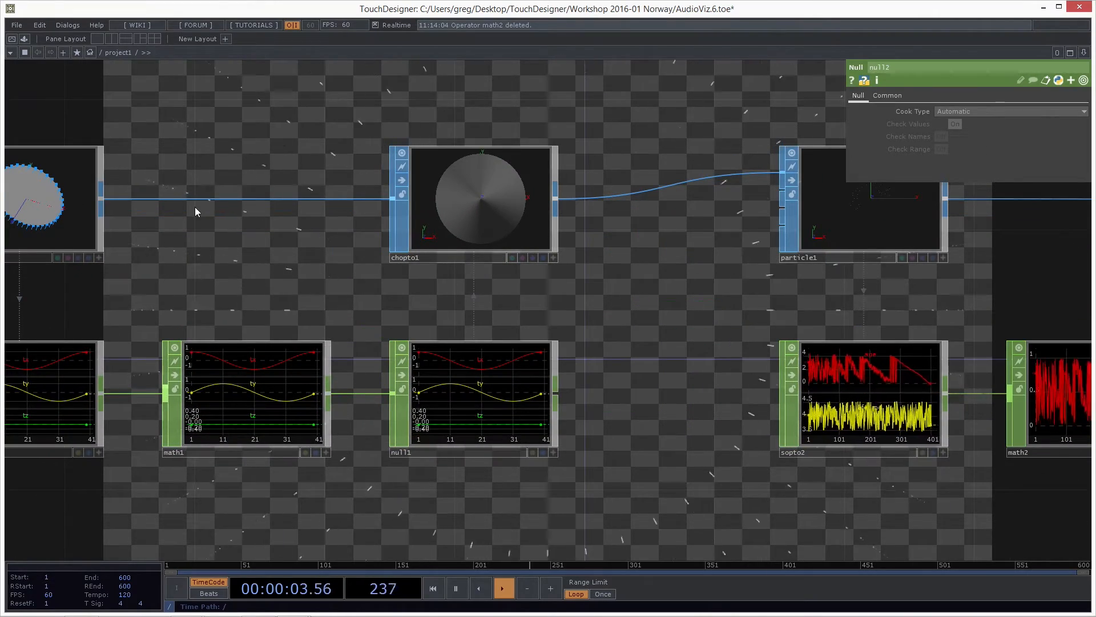
{"action": "scroll", "coordinate": [234, 240], "scroll_direction": "down", "scroll_amount": 4}
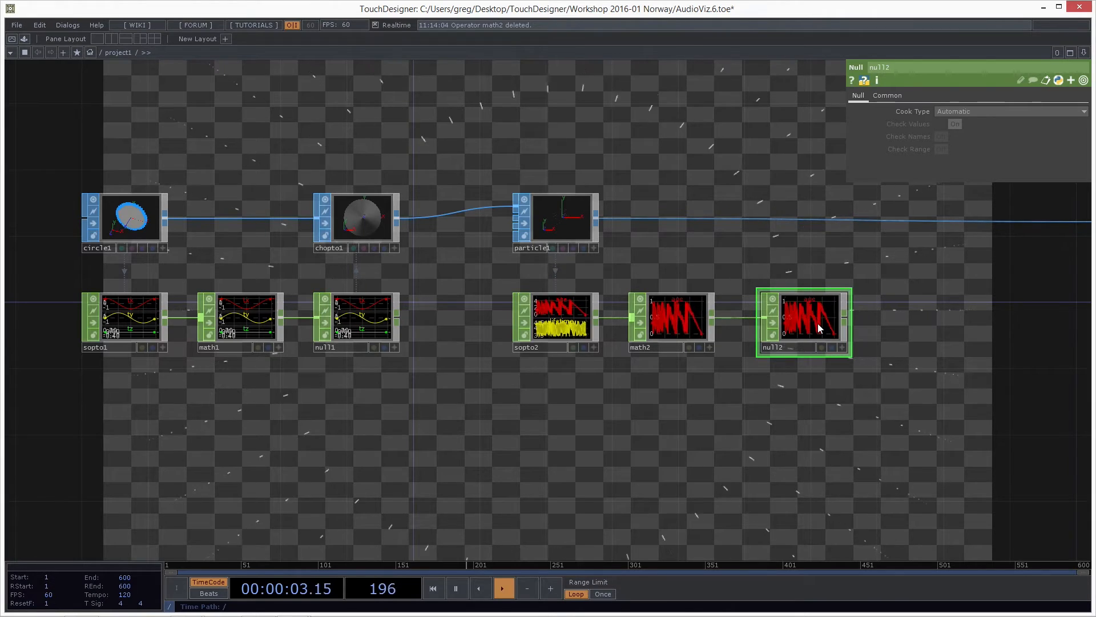
{"action": "left_click_drag", "start_coordinate": [719, 252], "coordinate": [597, 257]}
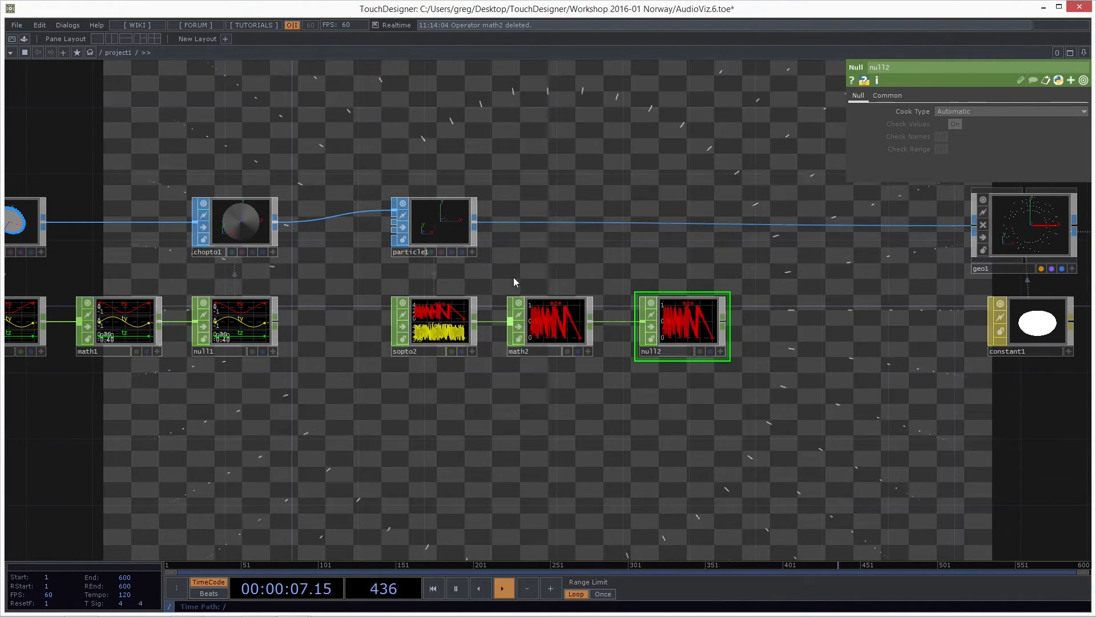
Step: Insert a CHOP to SOP between particle1 and geo1, placed above null2
{"action": "right_click", "coordinate": [474, 220]}
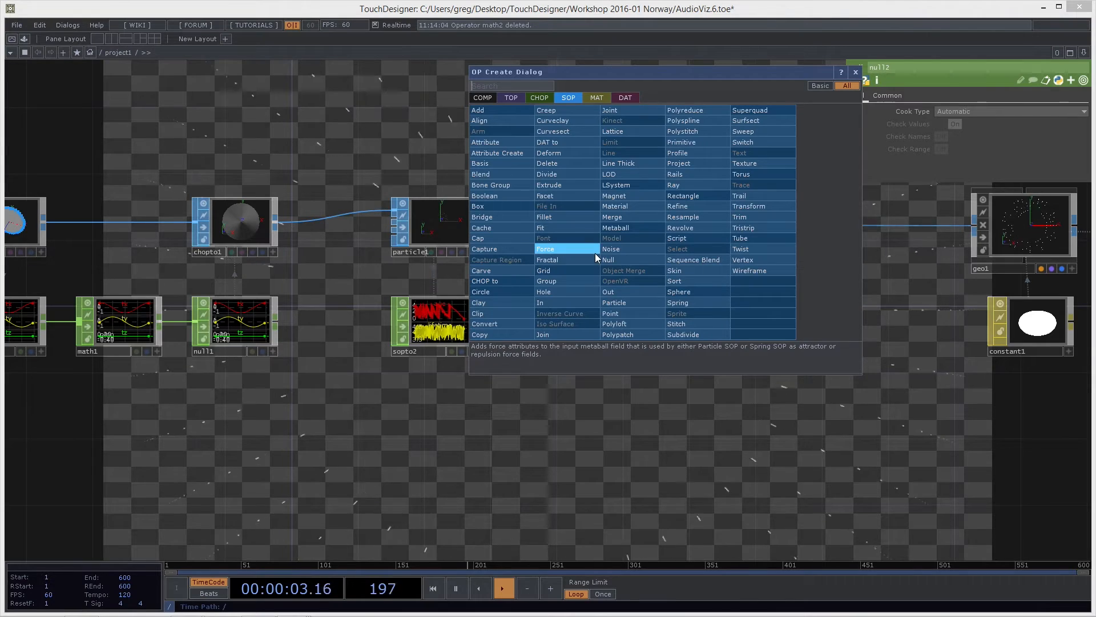
{"action": "type", "text": "c"}
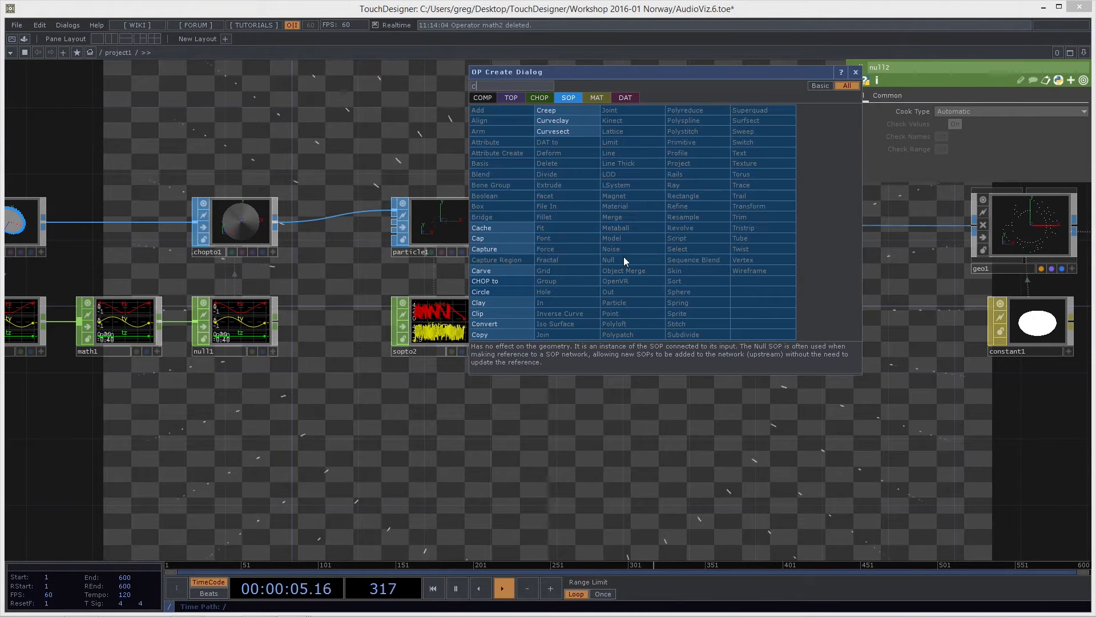
{"action": "type", "text": "hop"}
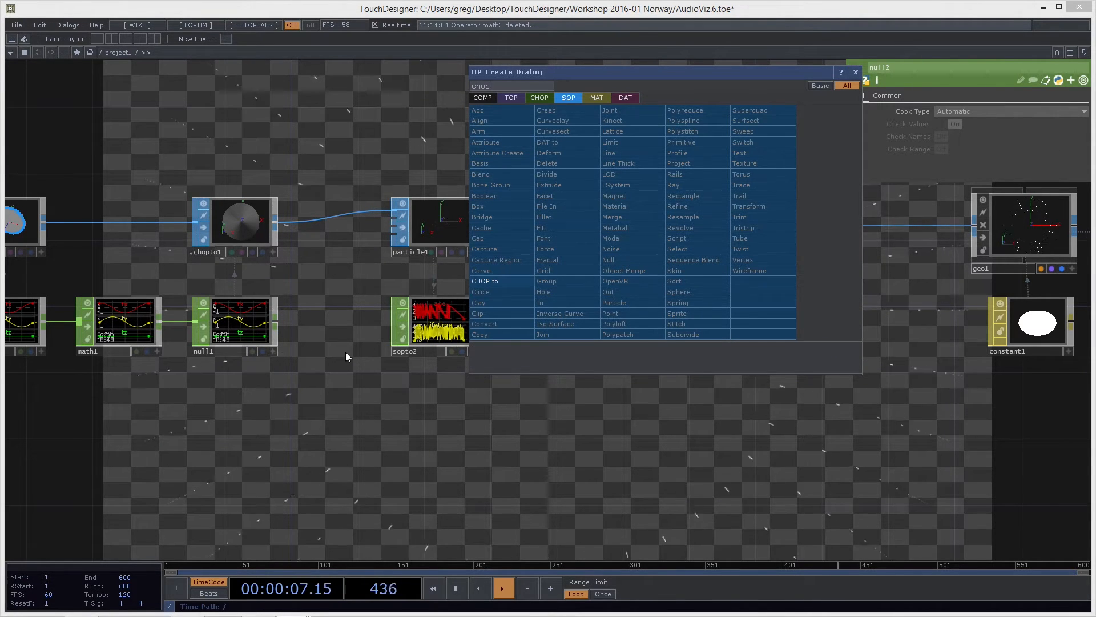
{"action": "left_click", "coordinate": [509, 282]}
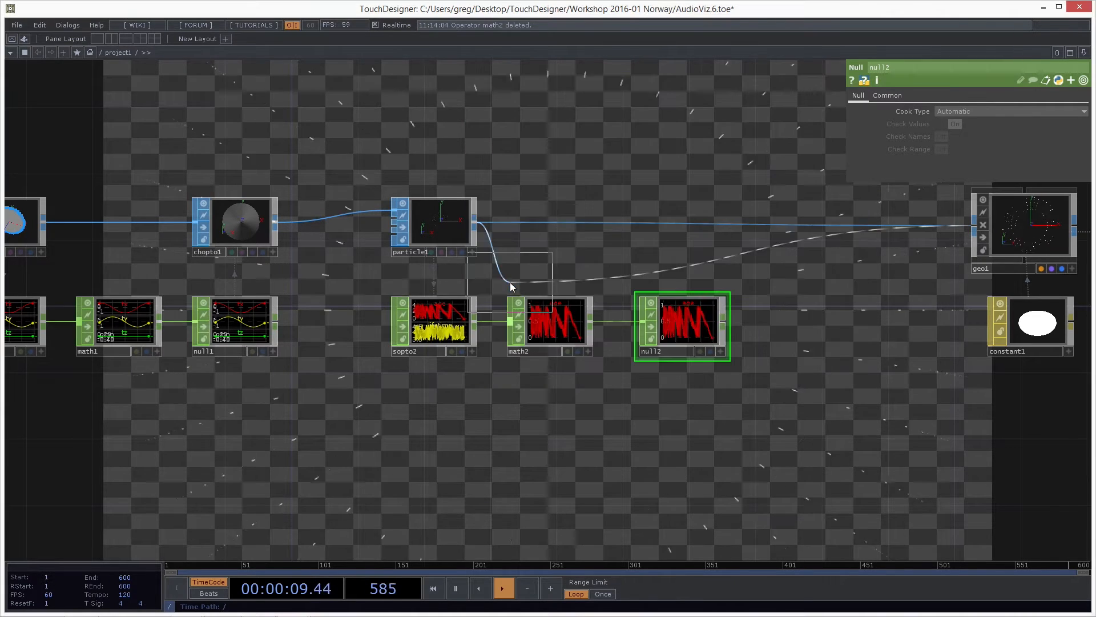
{"action": "left_click", "coordinate": [683, 226]}
{"action": "left_click_drag", "start_coordinate": [718, 272], "coordinate": [761, 431]}
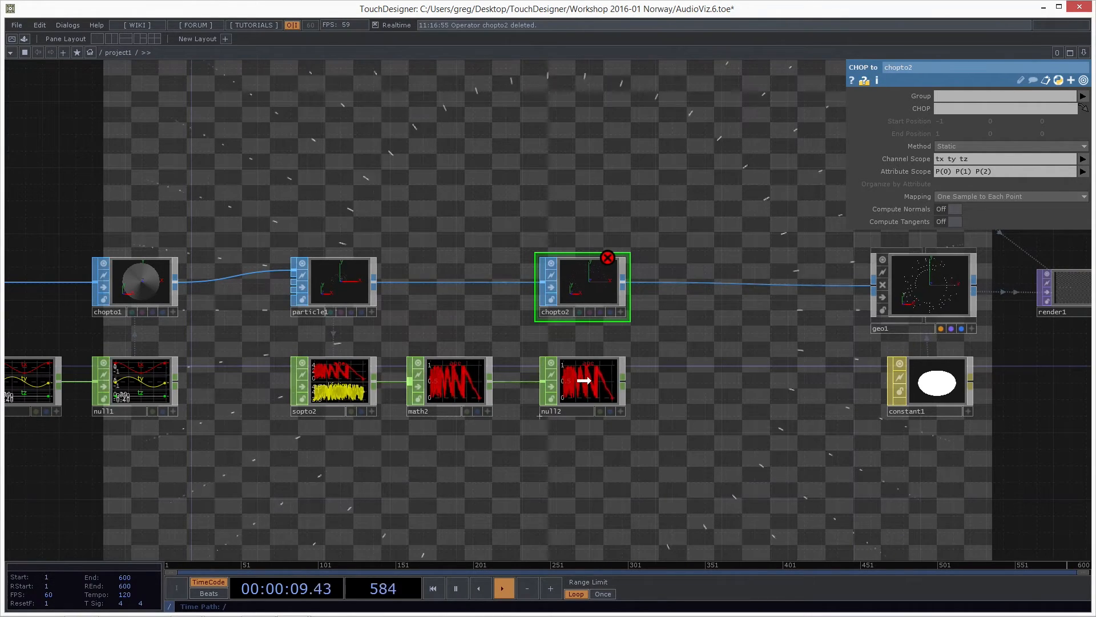
Step: Assign null2 as the CHOP source of chopto2
{"action": "left_click_drag", "start_coordinate": [583, 380], "coordinate": [959, 107]}
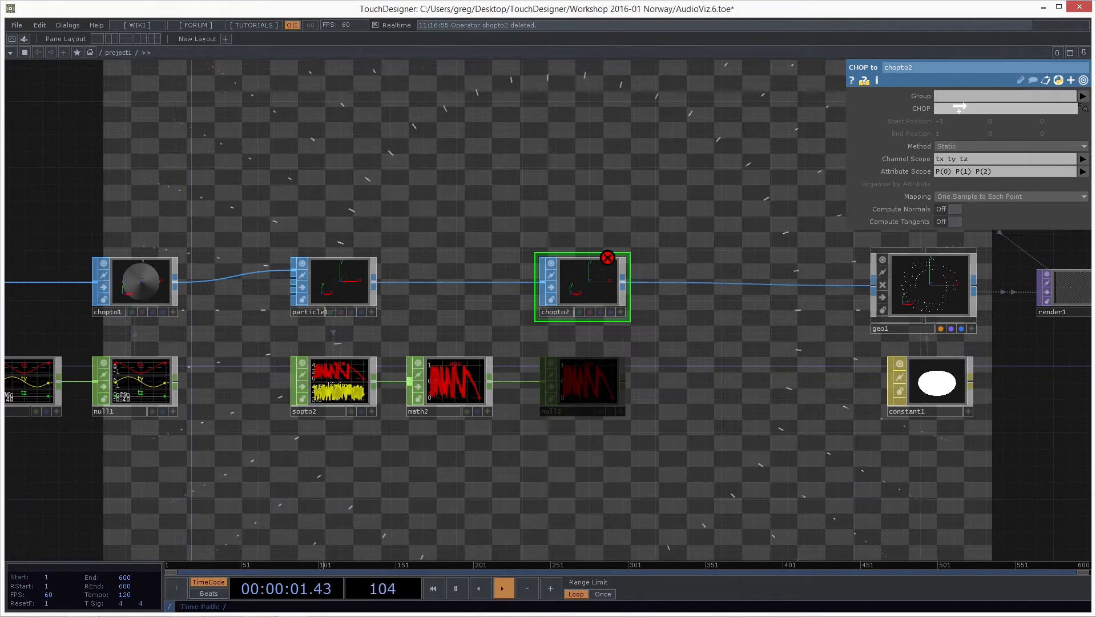
{"action": "left_click_drag", "start_coordinate": [959, 107], "coordinate": [960, 107]}
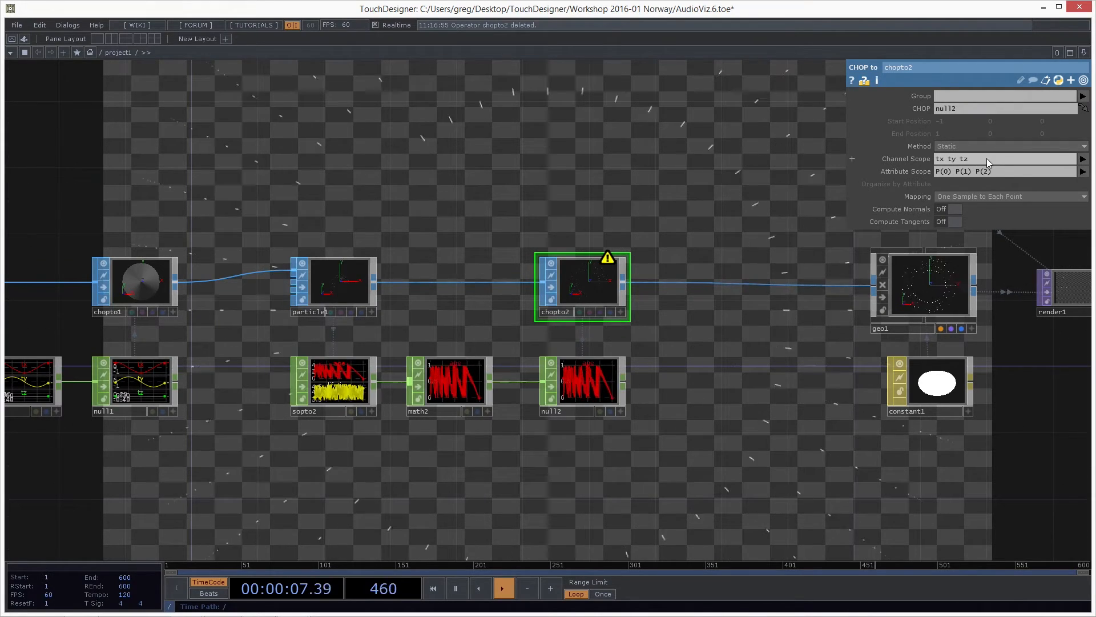
{"action": "scroll", "coordinate": [521, 457], "scroll_direction": "up", "scroll_amount": 2}
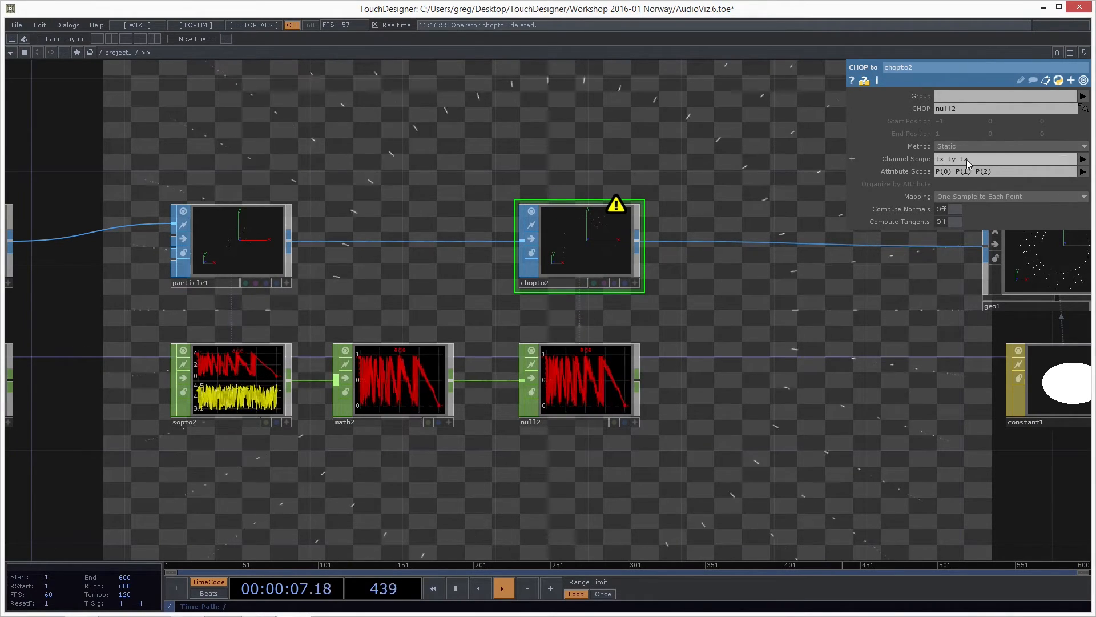
Step: Set chopto2's channel scope to age and its attribute scope to Cd(3), the point color alpha
{"action": "left_click", "coordinate": [995, 161]}
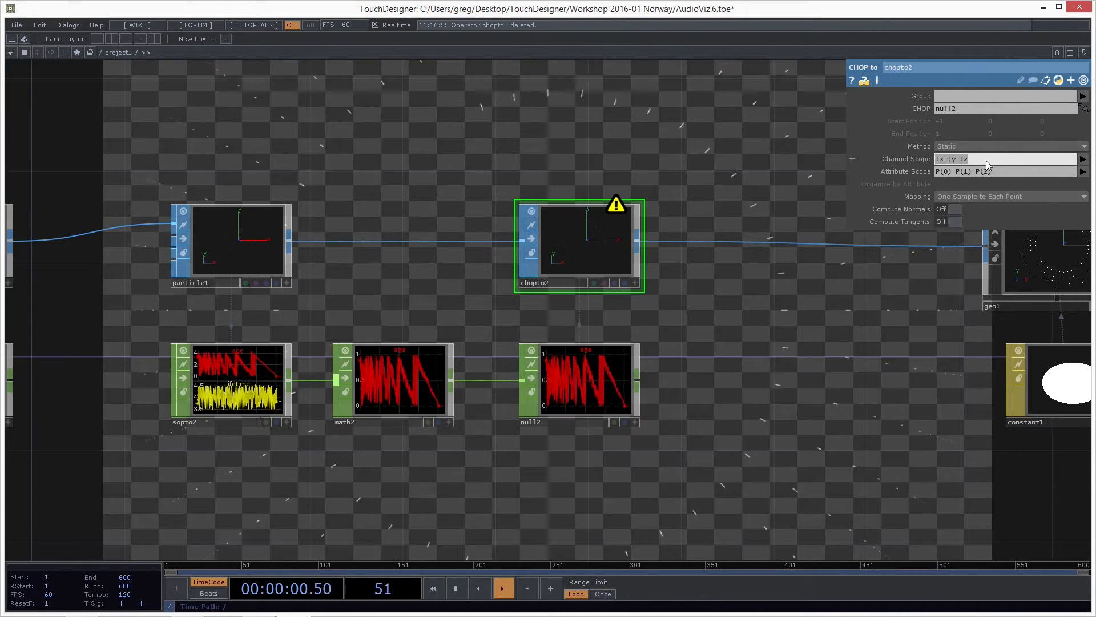
{"action": "type", "text": "age"}
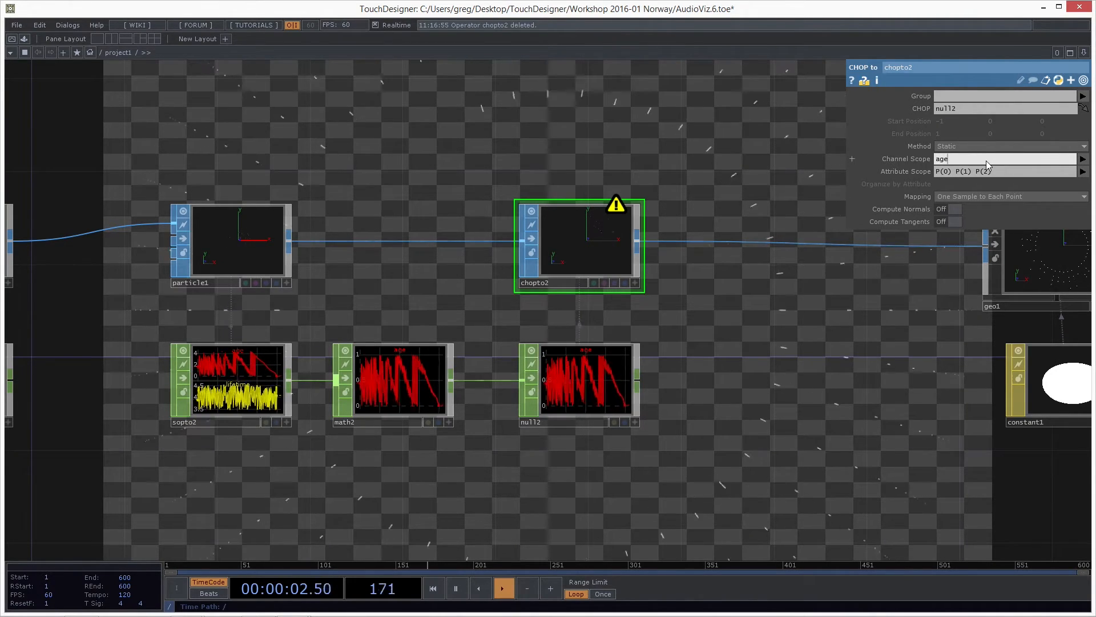
{"action": "key", "text": "Return"}
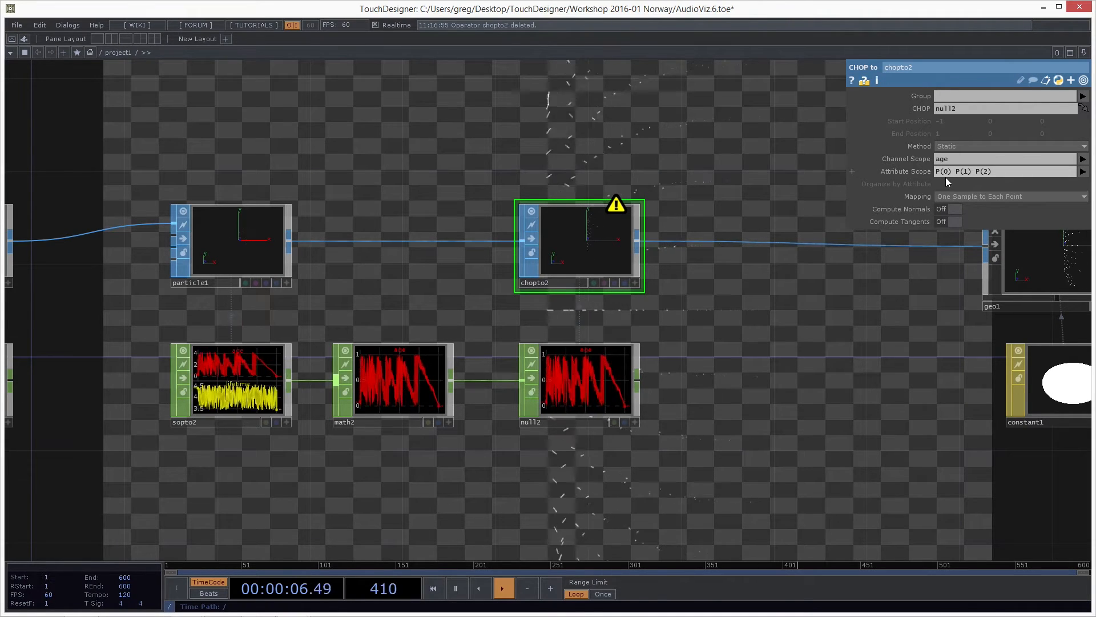
{"action": "left_click", "coordinate": [1015, 172]}
{"action": "key", "text": "BackSpace"}
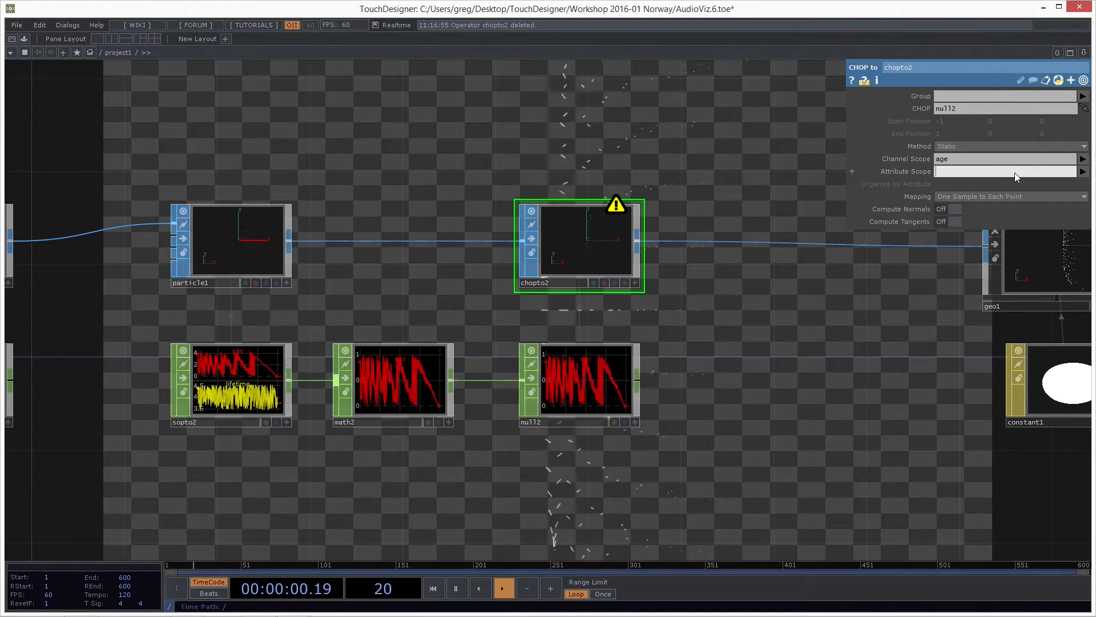
{"action": "left_click", "coordinate": [826, 298]}
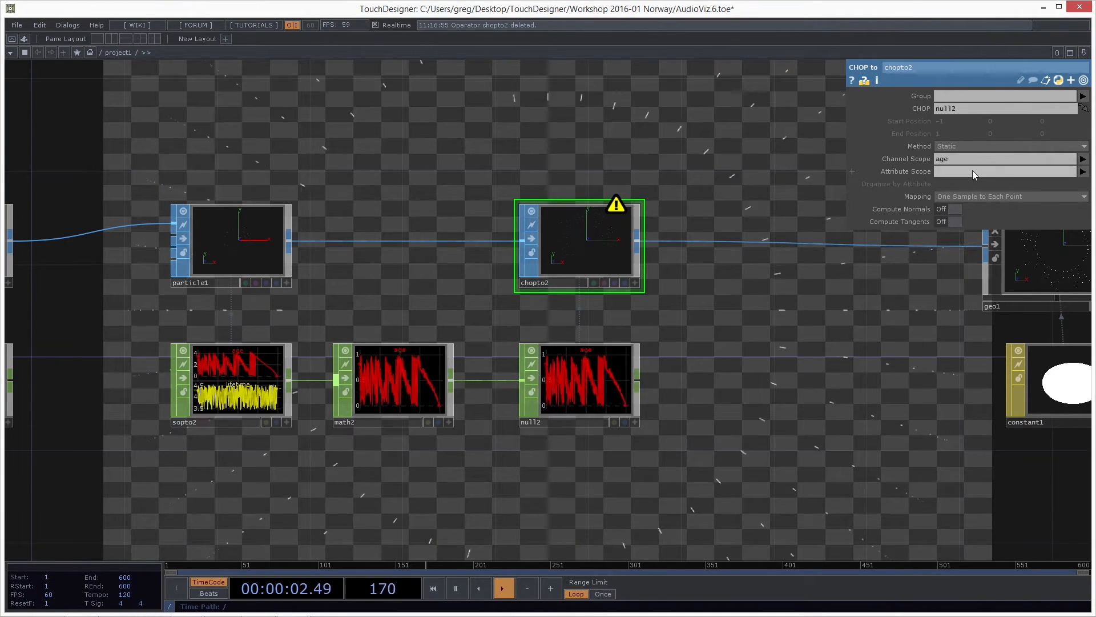
{"action": "left_click", "coordinate": [1082, 172]}
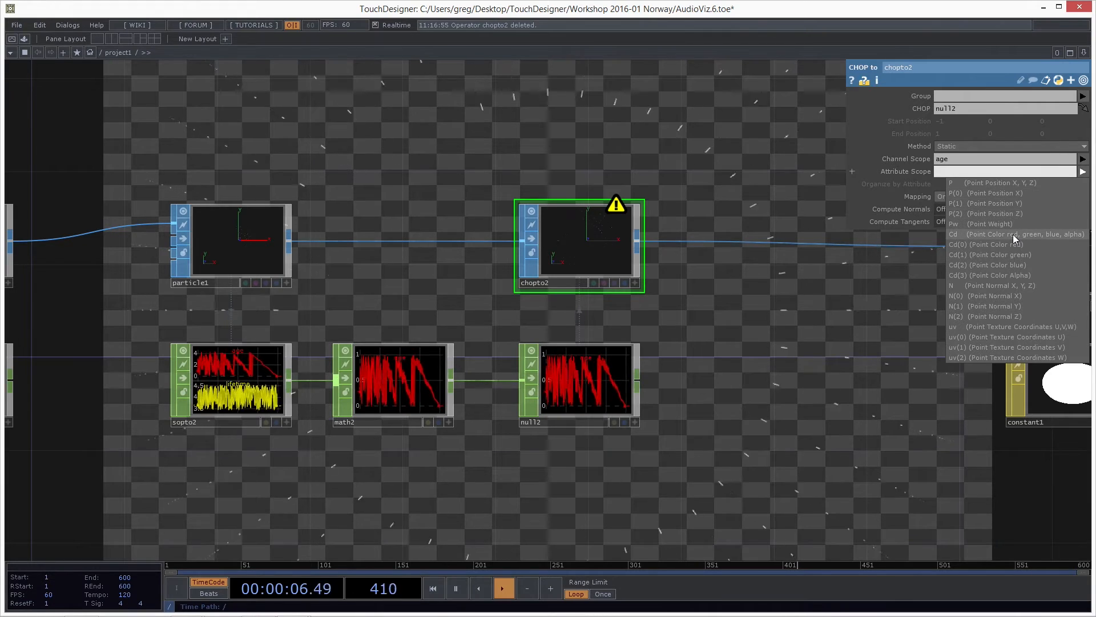
{"action": "left_click", "coordinate": [1009, 275]}
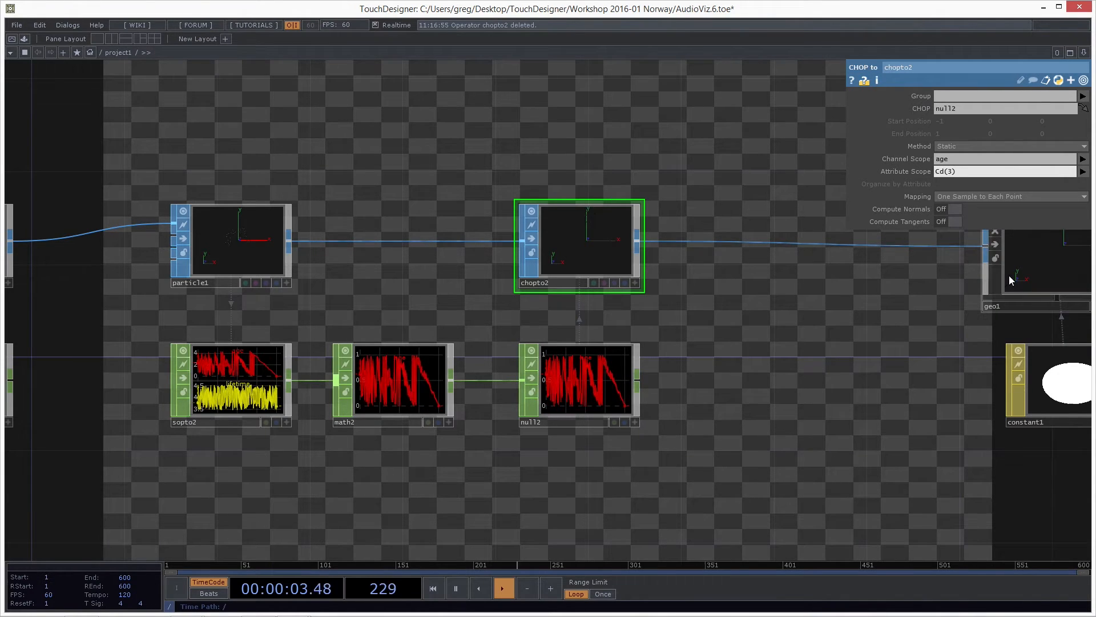
Step: Examine chopto2 and the normalized age curves in sopto2, math2 and null2
{"action": "middle_click", "coordinate": [624, 254]}
{"action": "scroll", "coordinate": [624, 286], "scroll_direction": "up", "scroll_amount": 3}
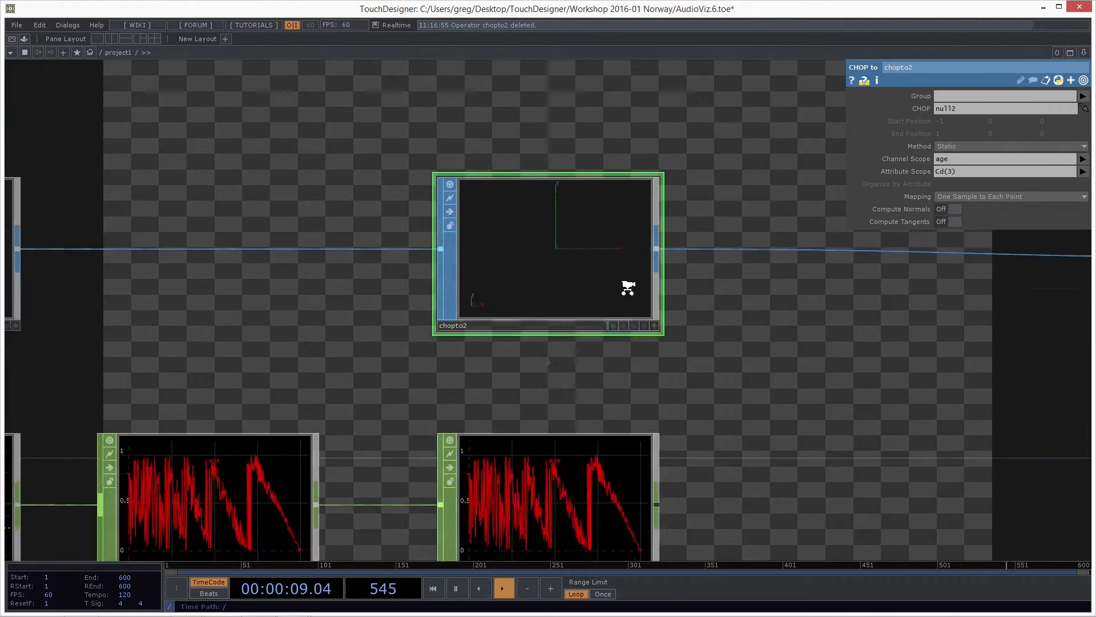
{"action": "scroll", "coordinate": [604, 200], "scroll_direction": "down", "scroll_amount": 3}
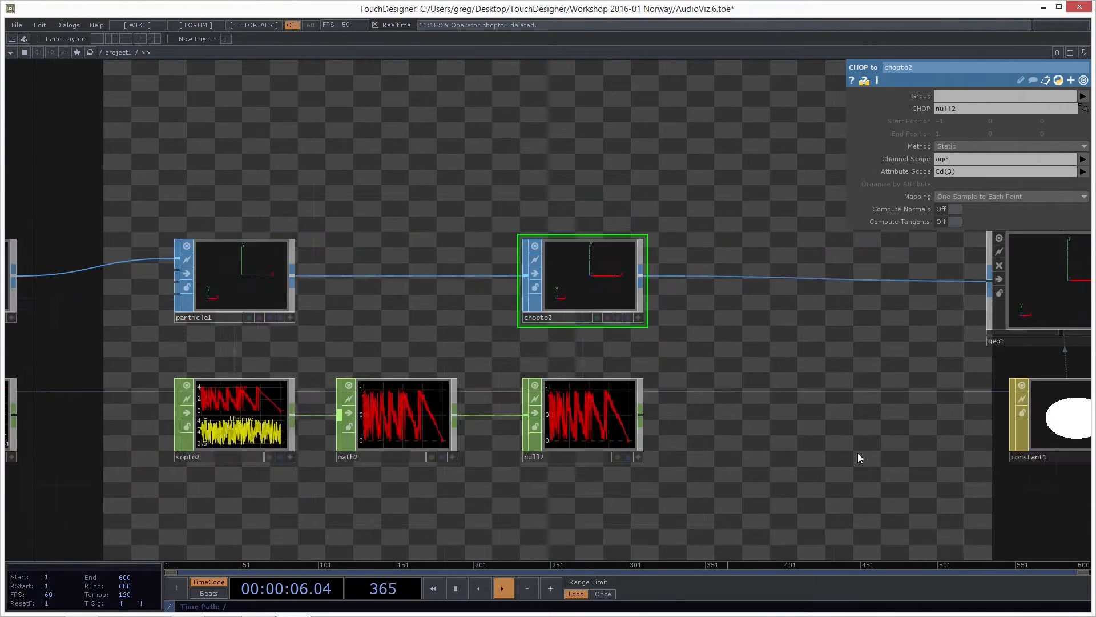
{"action": "left_click_drag", "start_coordinate": [857, 453], "coordinate": [786, 403]}
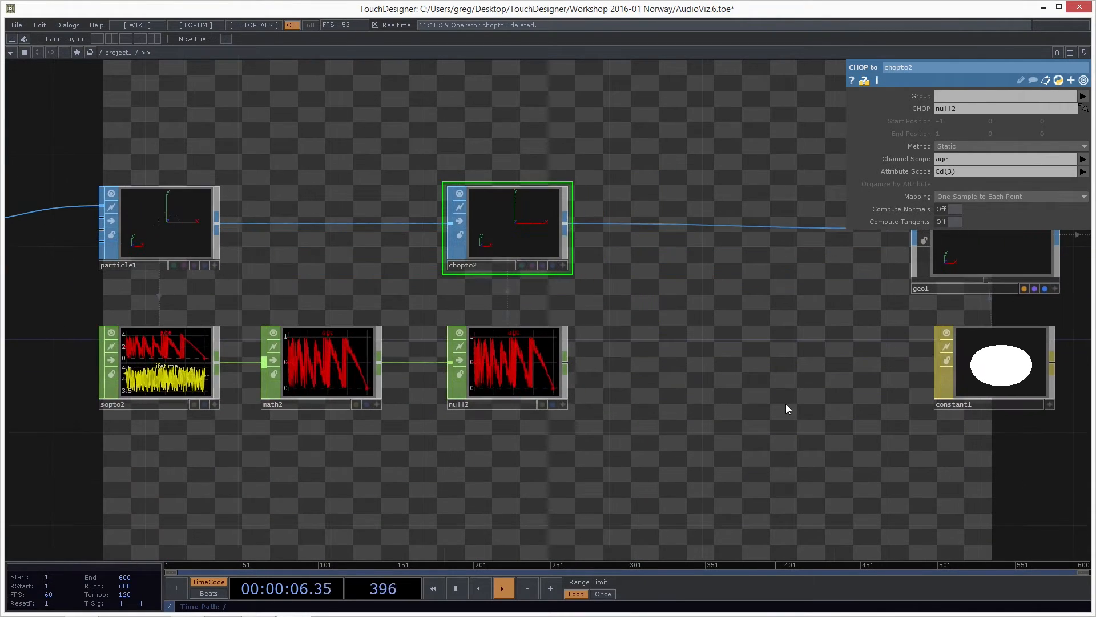
{"action": "scroll", "coordinate": [502, 359], "scroll_direction": "up", "scroll_amount": 3}
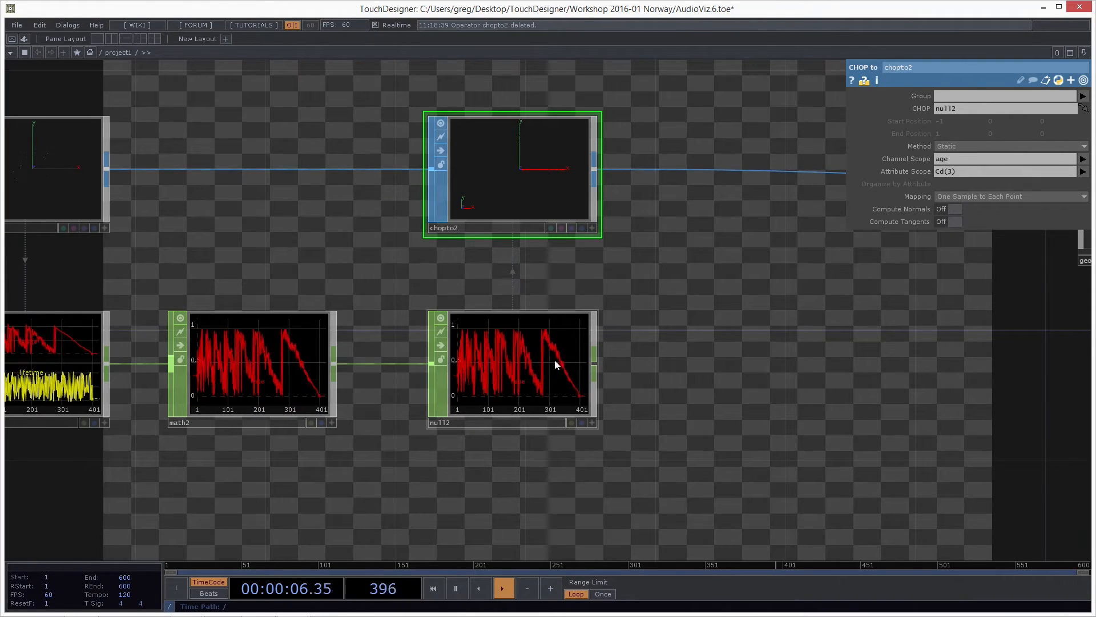
{"action": "scroll", "coordinate": [739, 275], "scroll_direction": "down", "scroll_amount": 2}
{"action": "left_click_drag", "start_coordinate": [639, 425], "coordinate": [736, 316]}
{"action": "scroll", "coordinate": [738, 311], "scroll_direction": "down", "scroll_amount": 2}
{"action": "scroll", "coordinate": [727, 291], "scroll_direction": "up", "scroll_amount": 3}
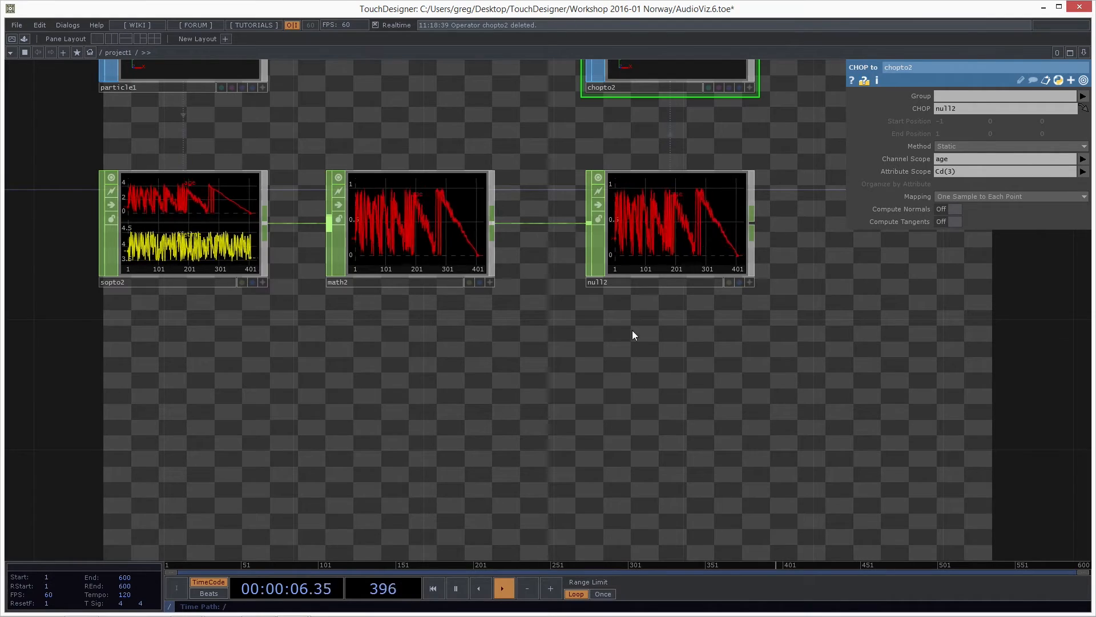
{"action": "left_click_drag", "start_coordinate": [632, 330], "coordinate": [653, 338]}
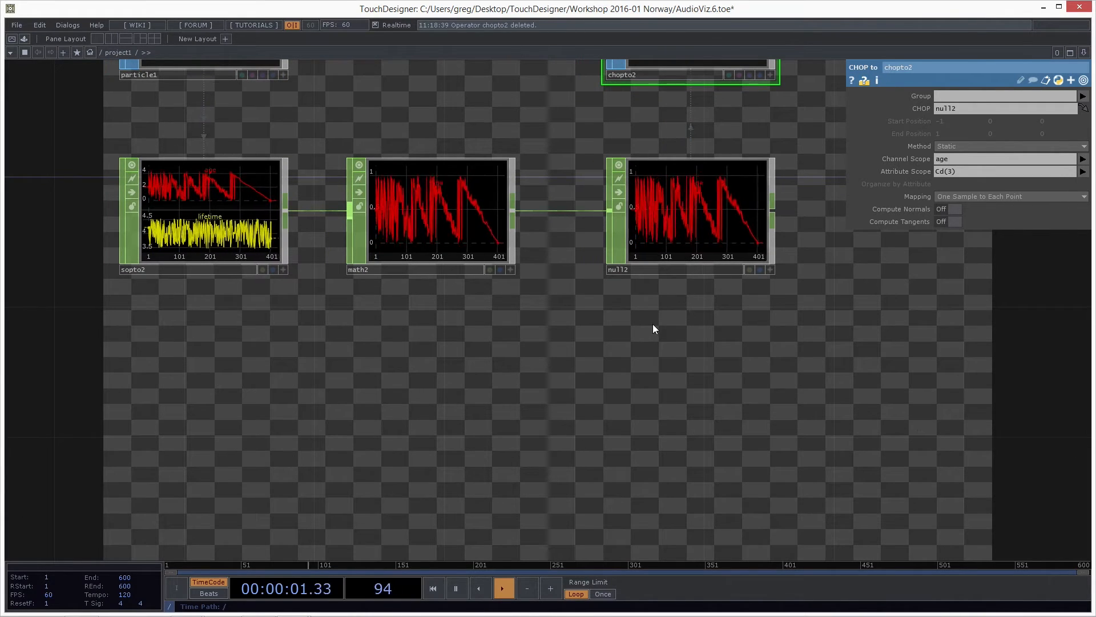
Step: Add a Pattern CHOP in the empty space directly below math2
{"action": "scroll", "coordinate": [540, 382], "scroll_direction": "down", "scroll_amount": 5}
{"action": "left_click_drag", "start_coordinate": [592, 380], "coordinate": [525, 254]}
{"action": "left_click_drag", "start_coordinate": [522, 374], "coordinate": [589, 247]}
{"action": "left_click", "coordinate": [422, 265]}
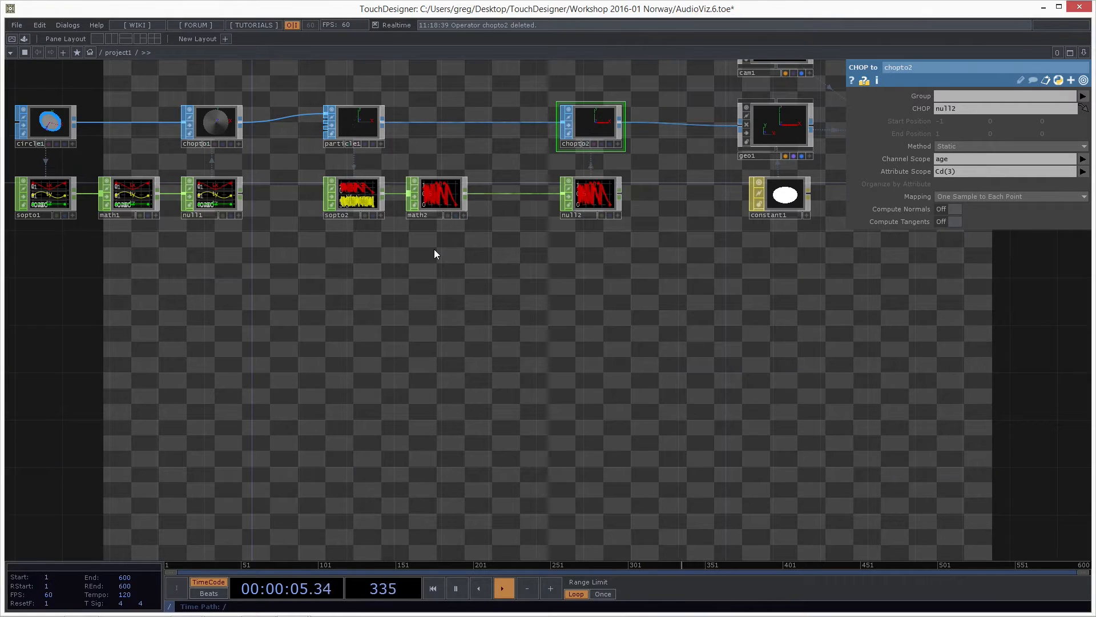
{"action": "key", "text": "Tab"}
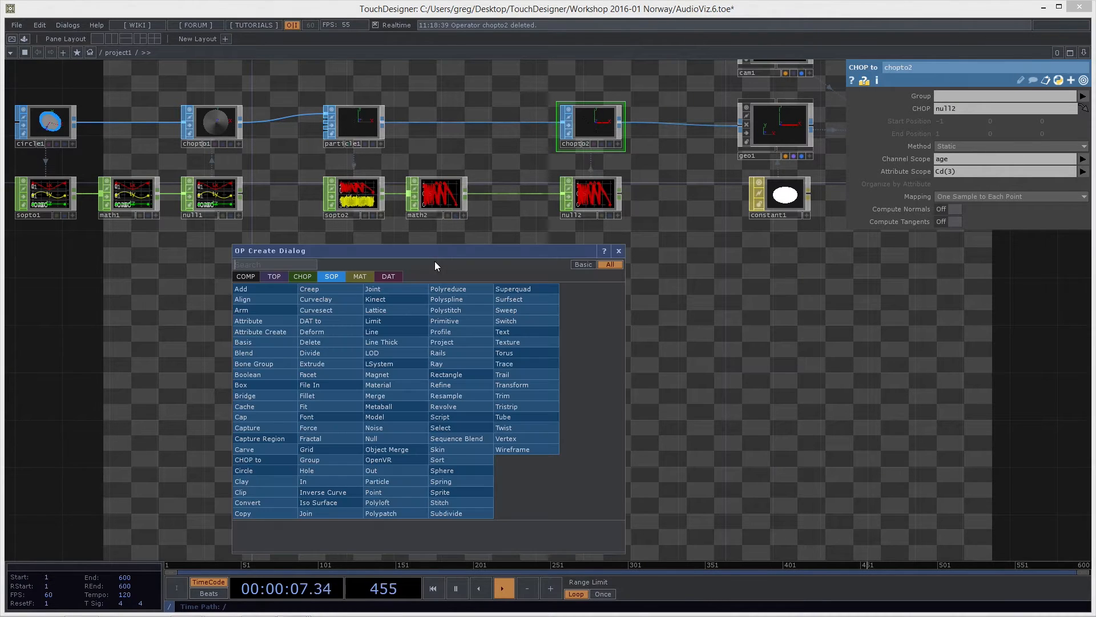
{"action": "key", "text": "Escape"}
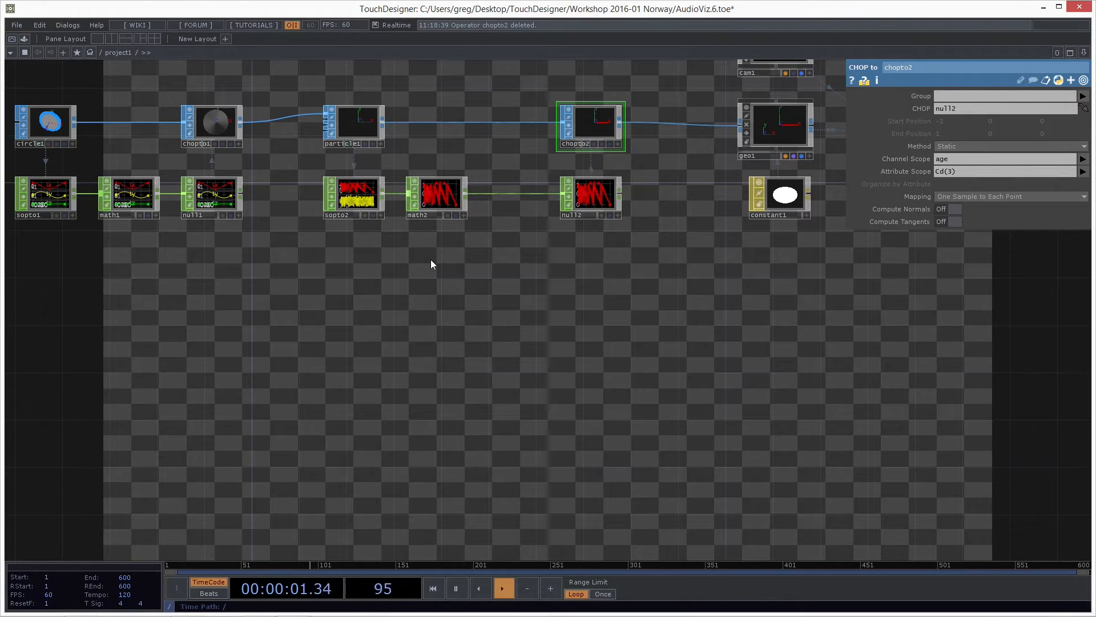
{"action": "key", "text": "Tab"}
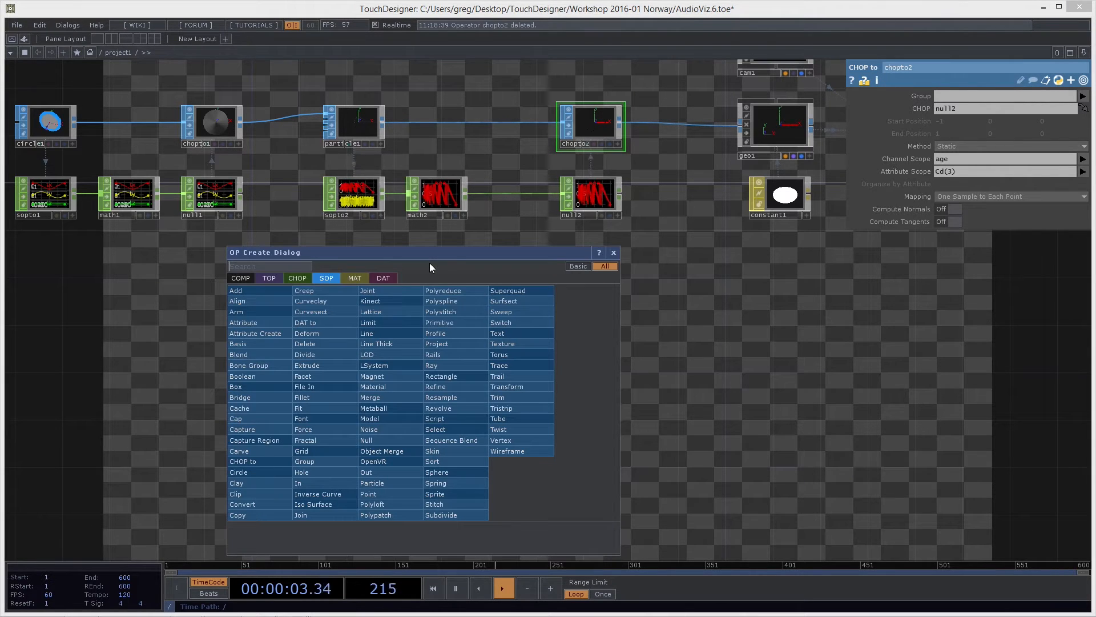
{"action": "left_click", "coordinate": [298, 279]}
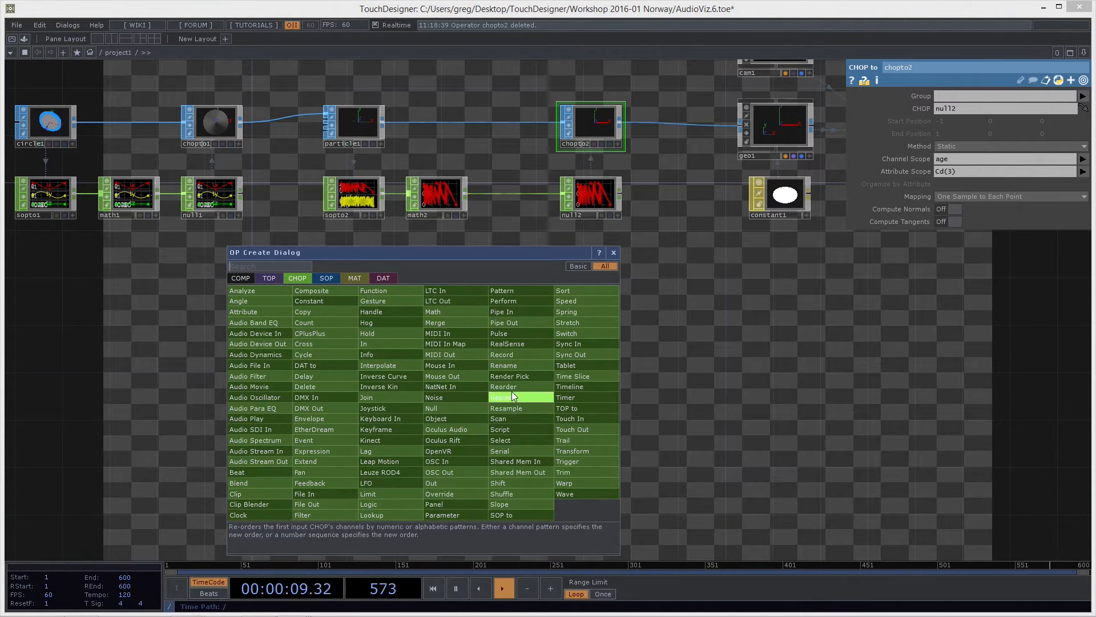
{"action": "type", "text": "patt"}
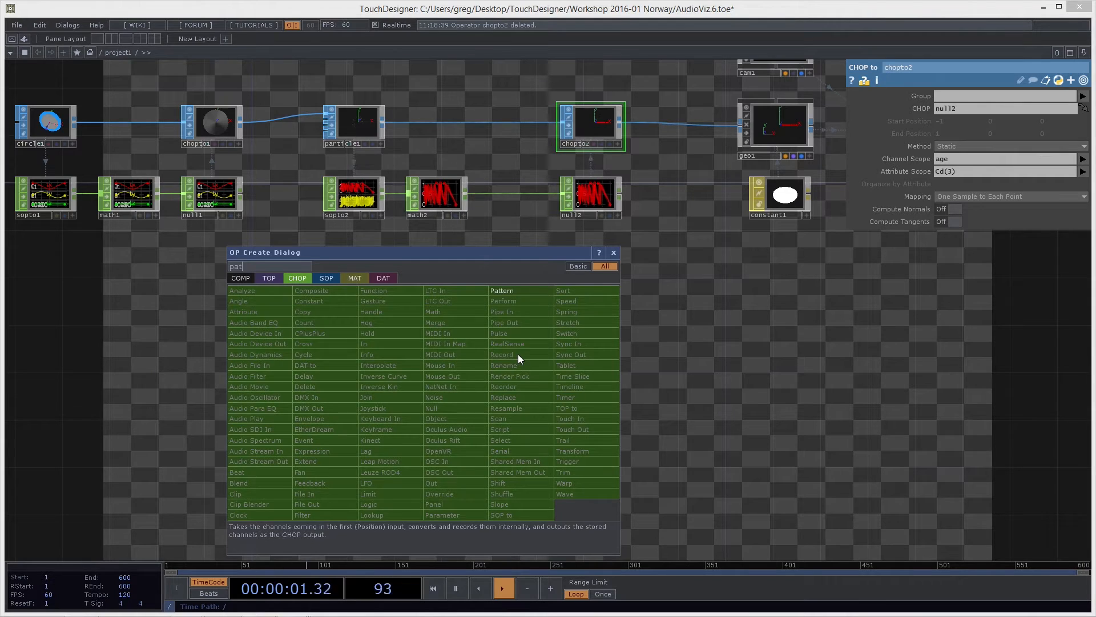
{"action": "left_click", "coordinate": [526, 290]}
{"action": "left_click", "coordinate": [436, 269]}
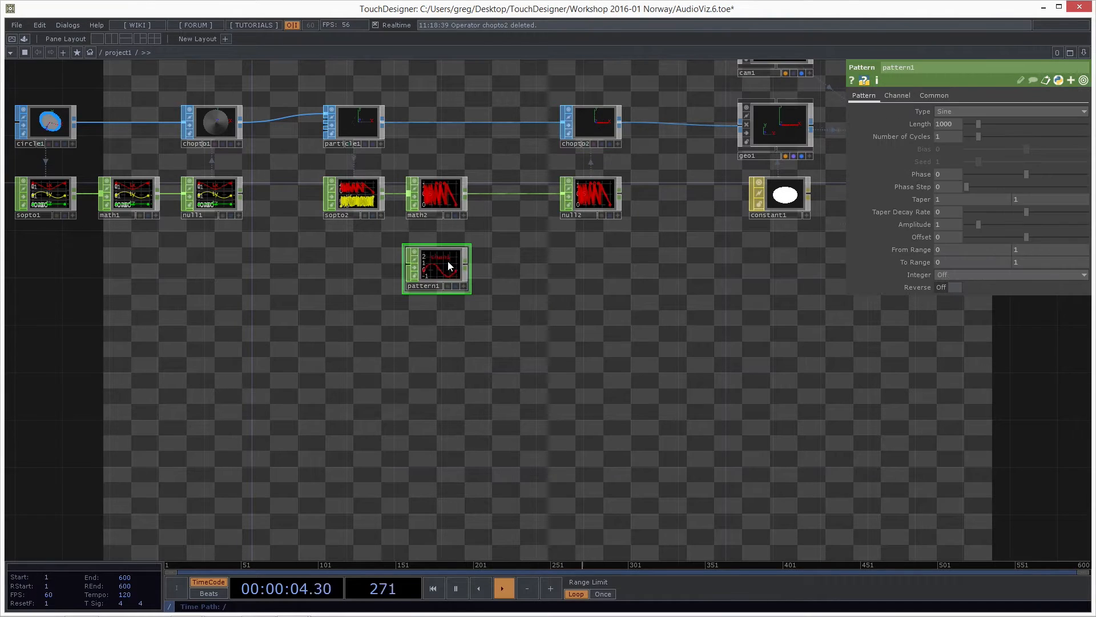
Step: Examine the sine curve of pattern1 in comparison with the age channel in math2
{"action": "scroll", "coordinate": [434, 269], "scroll_direction": "up", "scroll_amount": 5}
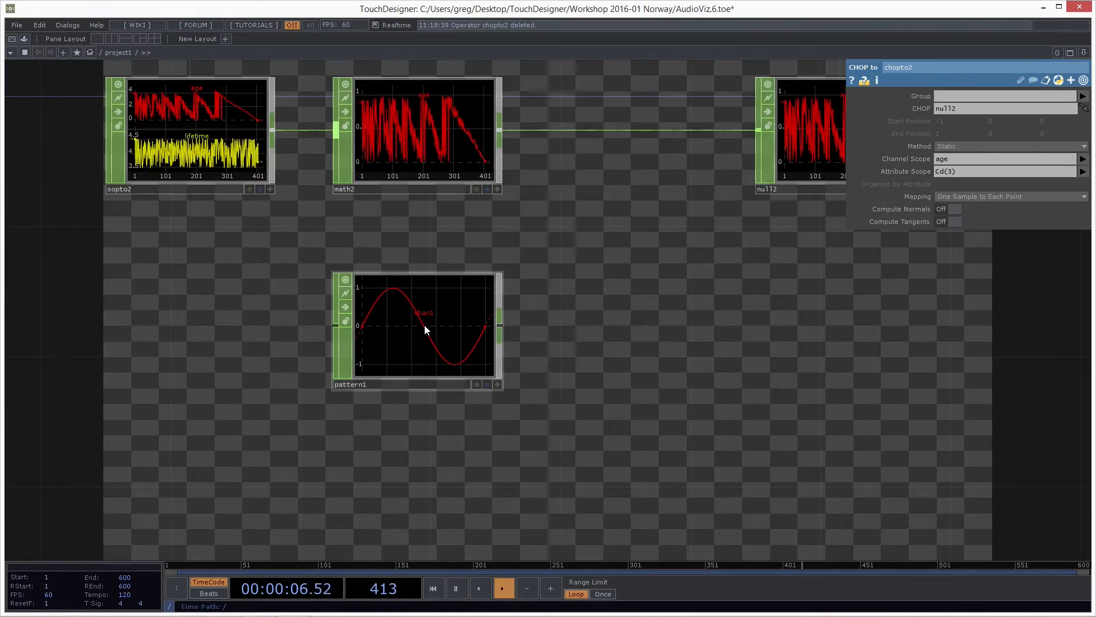
{"action": "scroll", "coordinate": [424, 326], "scroll_direction": "up", "scroll_amount": 2}
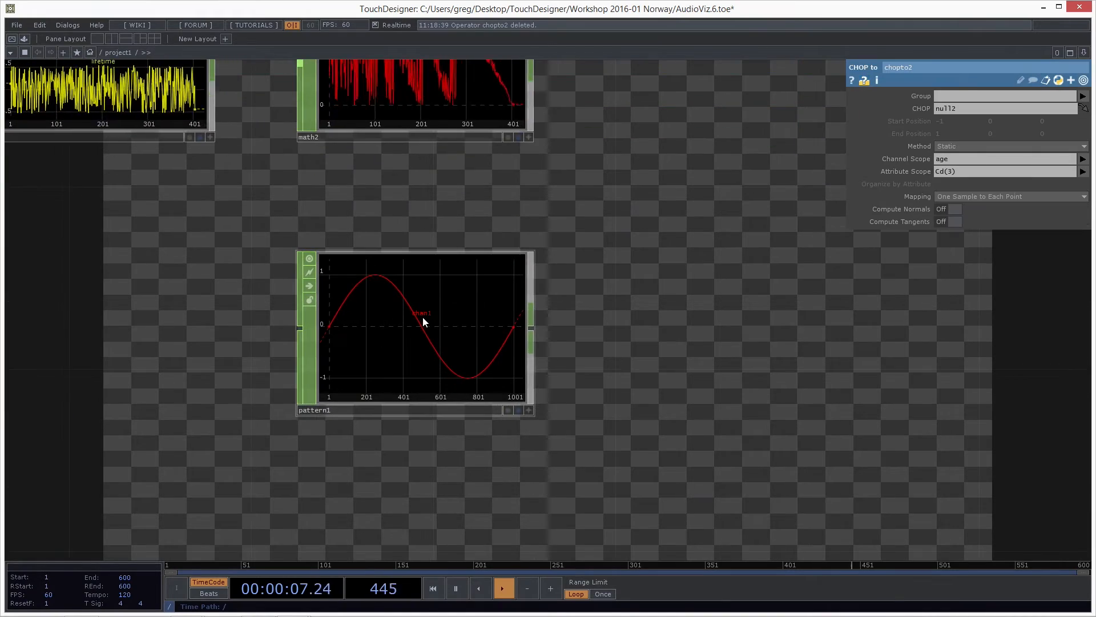
{"action": "scroll", "coordinate": [411, 321], "scroll_direction": "down", "scroll_amount": 2}
{"action": "scroll", "coordinate": [411, 322], "scroll_direction": "up", "scroll_amount": 2}
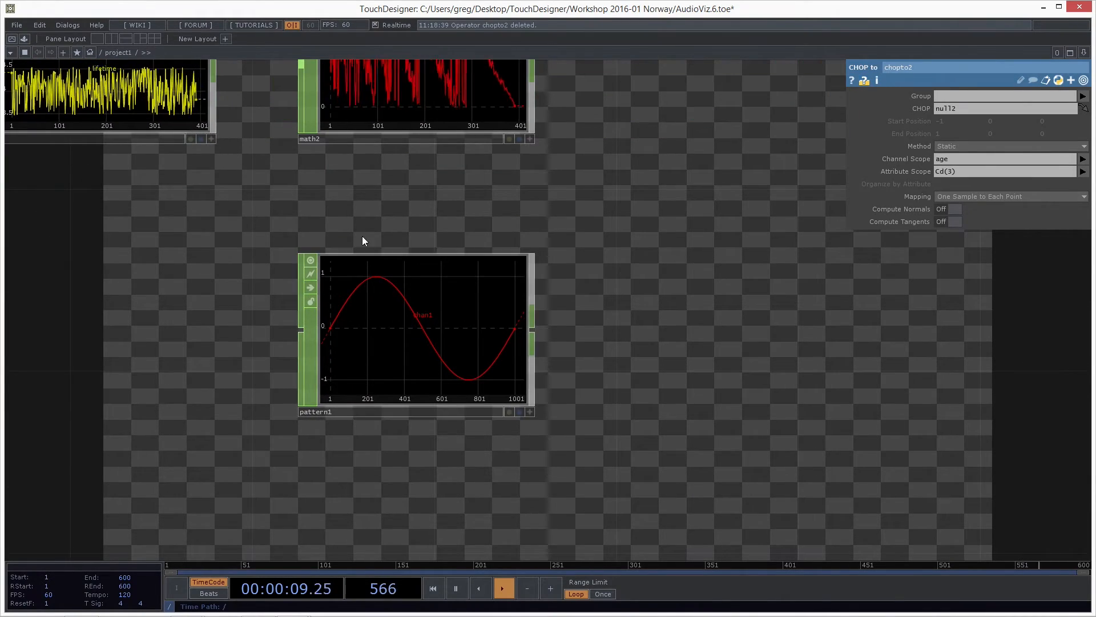
{"action": "scroll", "coordinate": [405, 356], "scroll_direction": "down", "scroll_amount": 3}
{"action": "scroll", "coordinate": [404, 354], "scroll_direction": "up", "scroll_amount": 2}
{"action": "scroll", "coordinate": [376, 320], "scroll_direction": "up", "scroll_amount": 1}
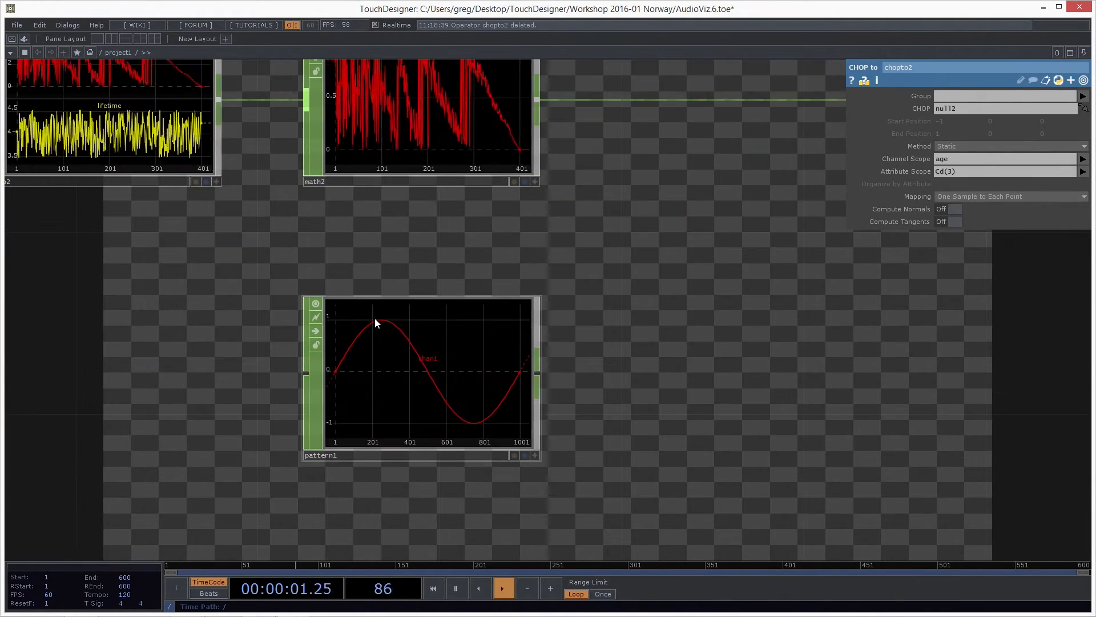
{"action": "scroll", "coordinate": [378, 336], "scroll_direction": "up", "scroll_amount": 2}
{"action": "scroll", "coordinate": [387, 327], "scroll_direction": "down", "scroll_amount": 2}
{"action": "scroll", "coordinate": [388, 326], "scroll_direction": "down", "scroll_amount": 2}
{"action": "scroll", "coordinate": [387, 328], "scroll_direction": "up", "scroll_amount": 2}
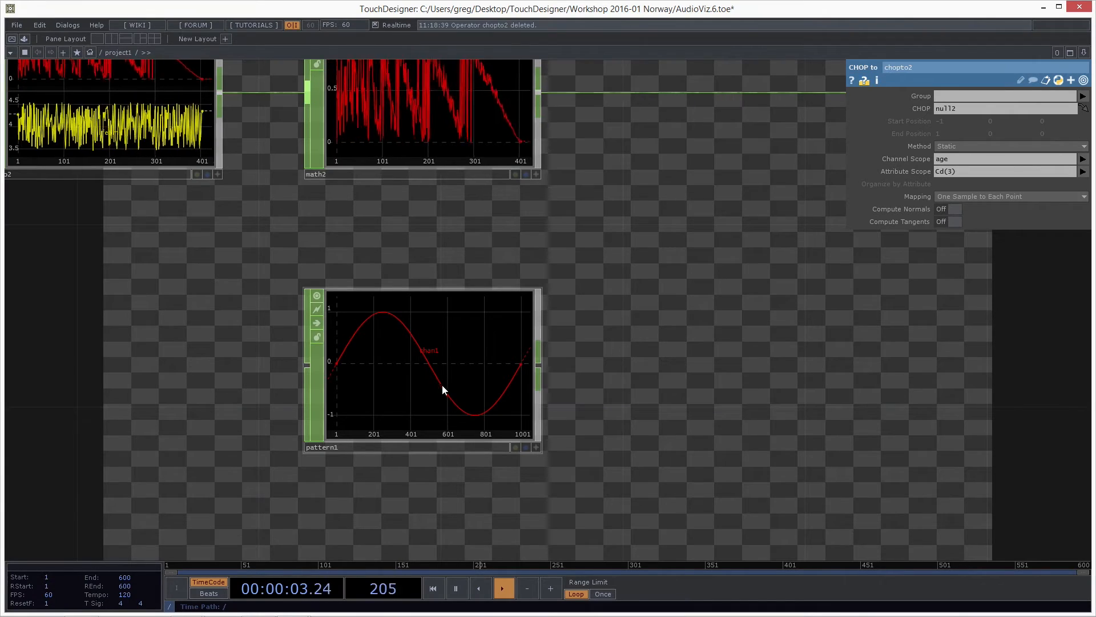
Step: Set pattern1's number of cycles to 0.5
{"action": "left_click", "coordinate": [417, 360]}
{"action": "scroll", "coordinate": [422, 366], "scroll_direction": "down", "scroll_amount": 5}
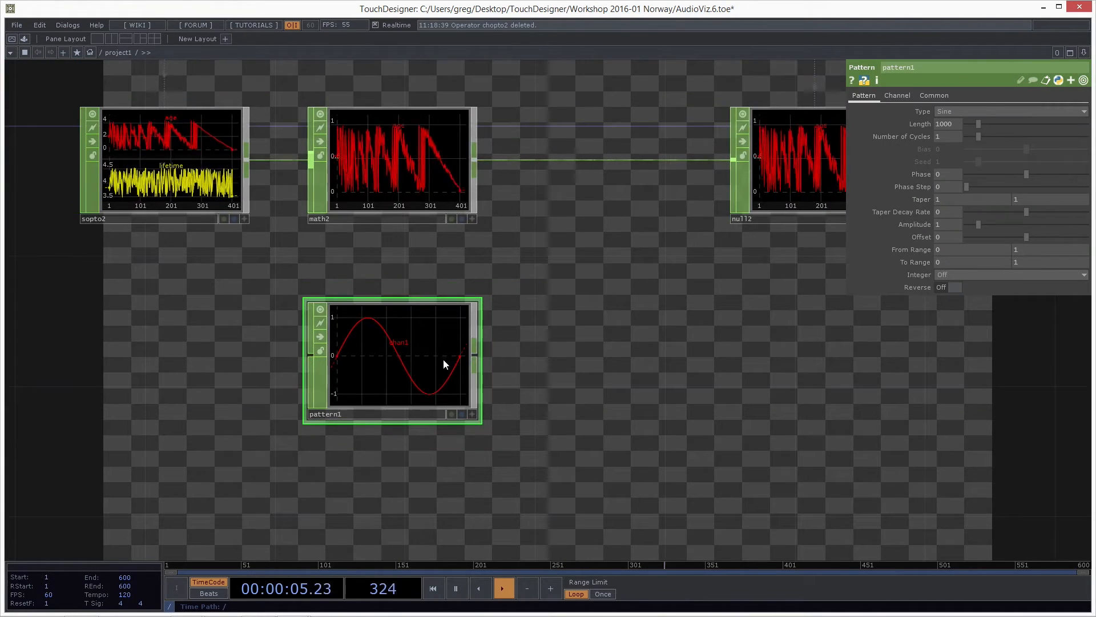
{"action": "scroll", "coordinate": [408, 368], "scroll_direction": "up", "scroll_amount": 3}
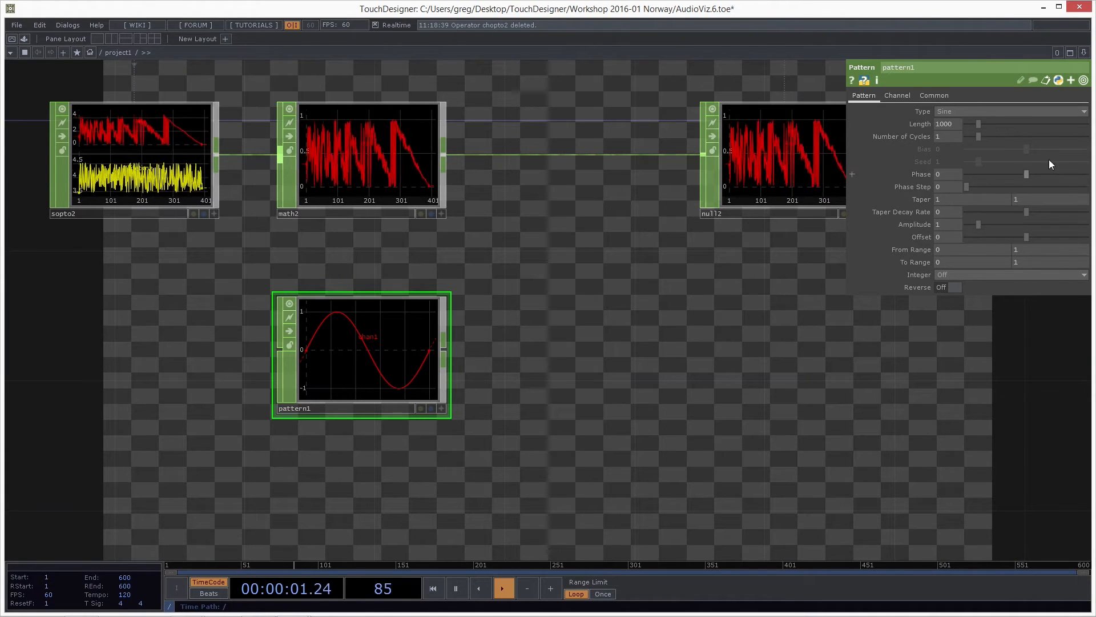
{"action": "scroll", "coordinate": [331, 392], "scroll_direction": "up", "scroll_amount": 2}
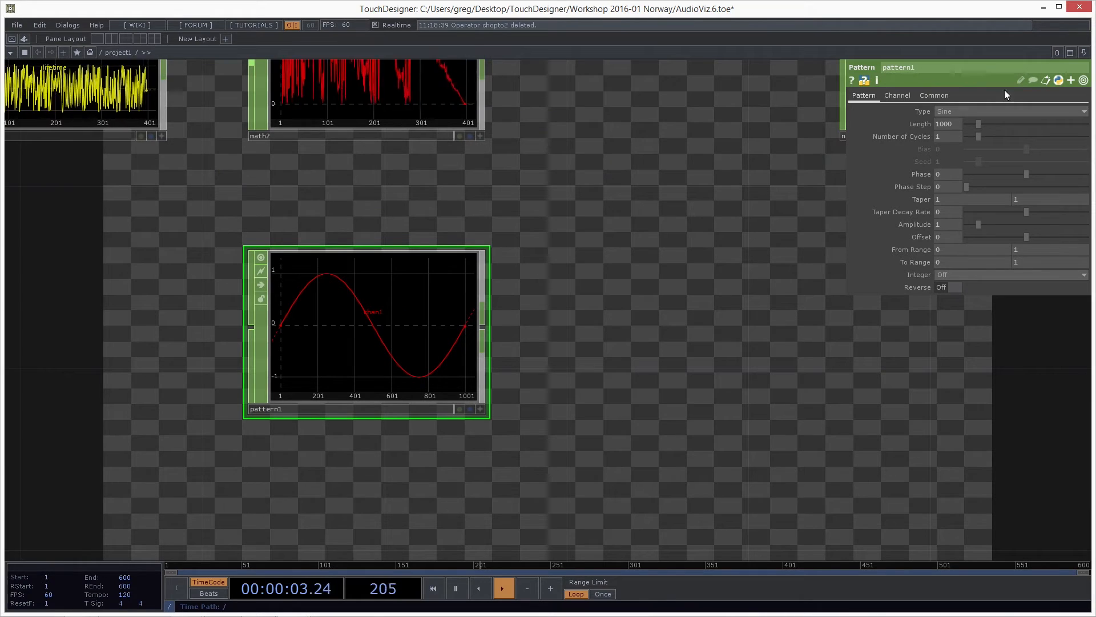
{"action": "mouse_move", "coordinate": [979, 139]}
{"action": "left_mouse_down"}
{"action": "mouse_move", "coordinate": [990, 139]}
{"action": "mouse_move", "coordinate": [973, 136]}
{"action": "left_mouse_up"}
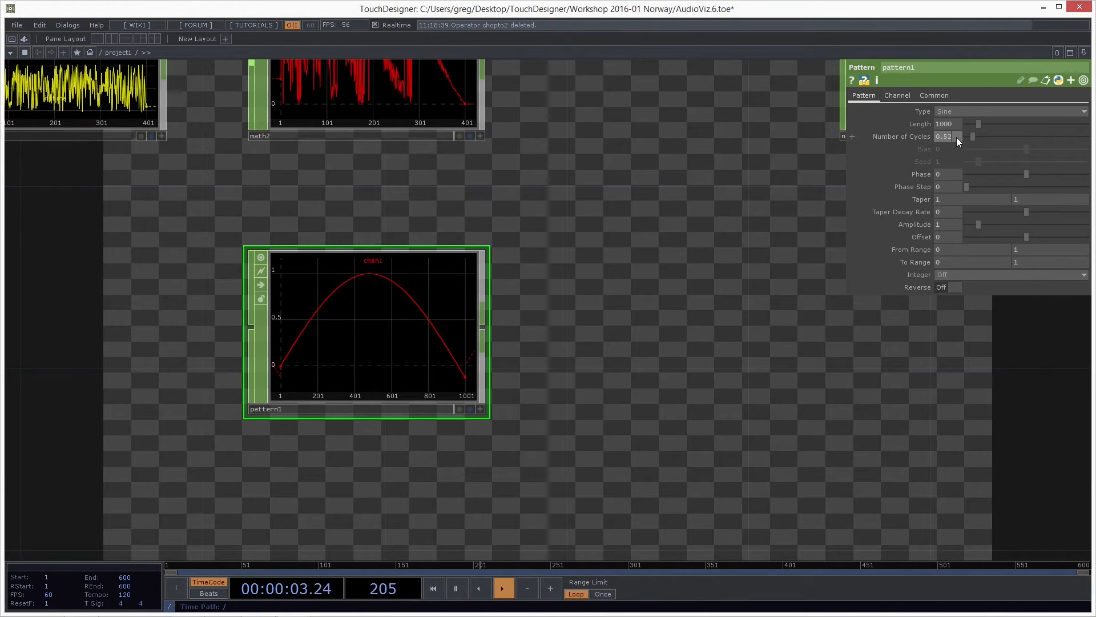
{"action": "type", "text": "0.5"}
{"action": "key", "text": "Return"}
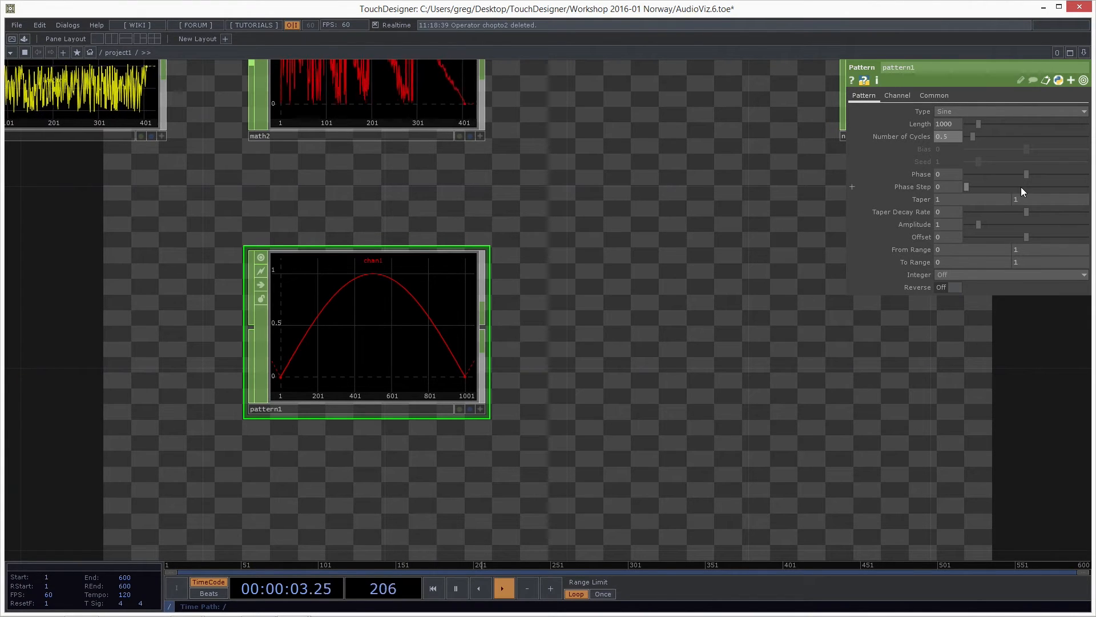
Step: Set pattern1's phase to -0.25 so the half sine wave falls from its peak to its trough
{"action": "mouse_move", "coordinate": [1028, 174]}
{"action": "left_mouse_down"}
{"action": "mouse_move", "coordinate": [1009, 177]}
{"action": "mouse_move", "coordinate": [1040, 175]}
{"action": "mouse_move", "coordinate": [1012, 172]}
{"action": "left_mouse_up"}
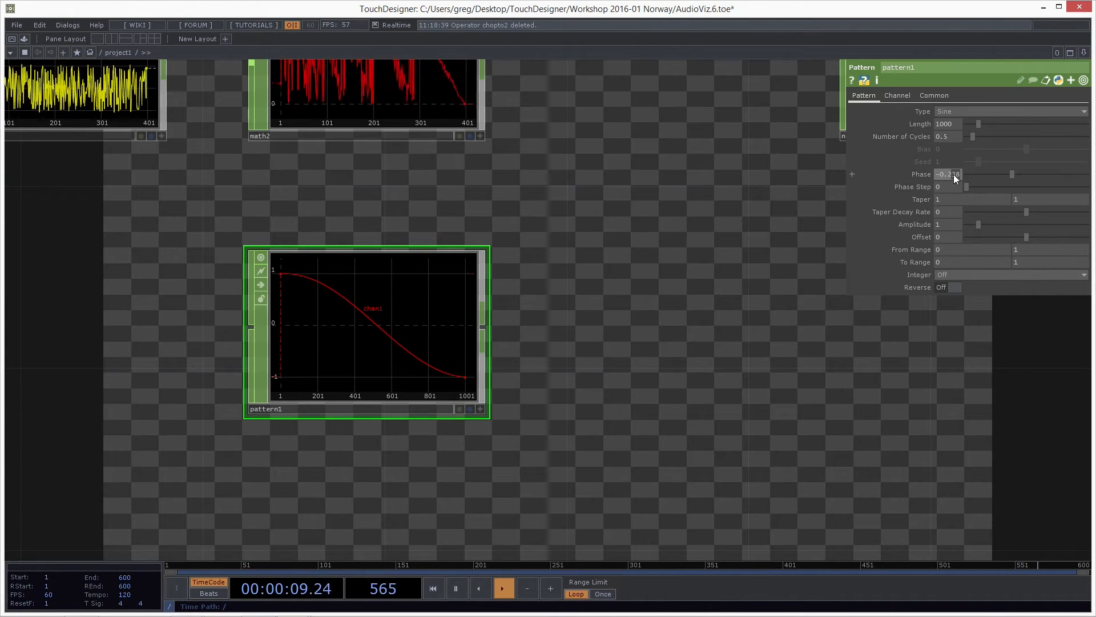
{"action": "type", "text": "5"}
{"action": "key", "text": "Return"}
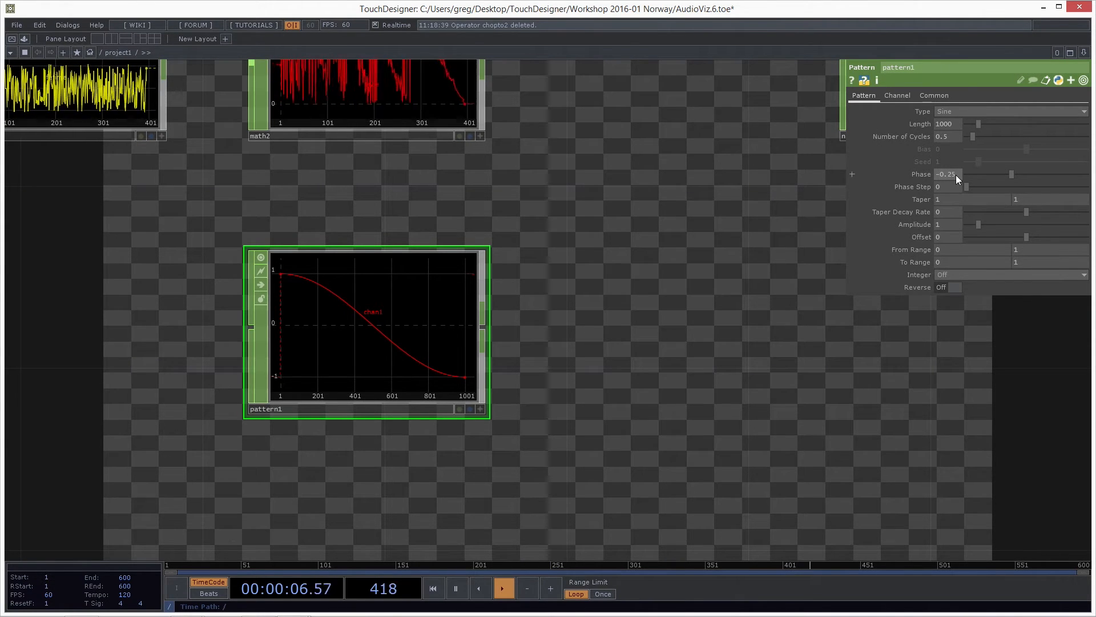
Step: Set the lower From Range value of pattern1 to -1 to remap its curve to 0–1
{"action": "left_click_drag", "start_coordinate": [644, 413], "coordinate": [641, 395]}
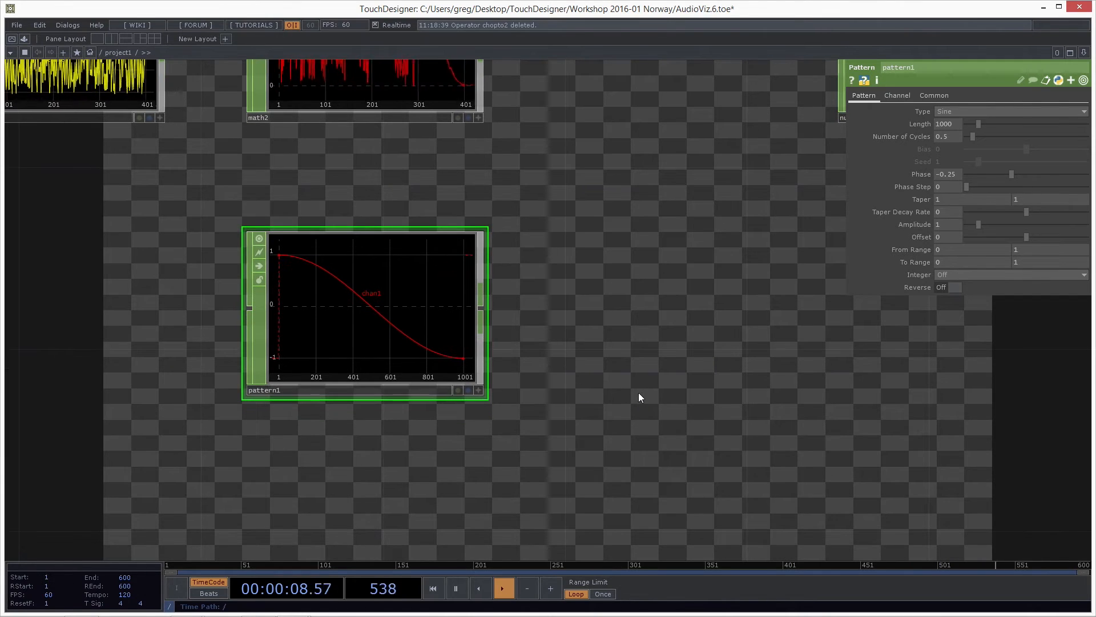
{"action": "left_click_drag", "start_coordinate": [561, 322], "coordinate": [548, 299]}
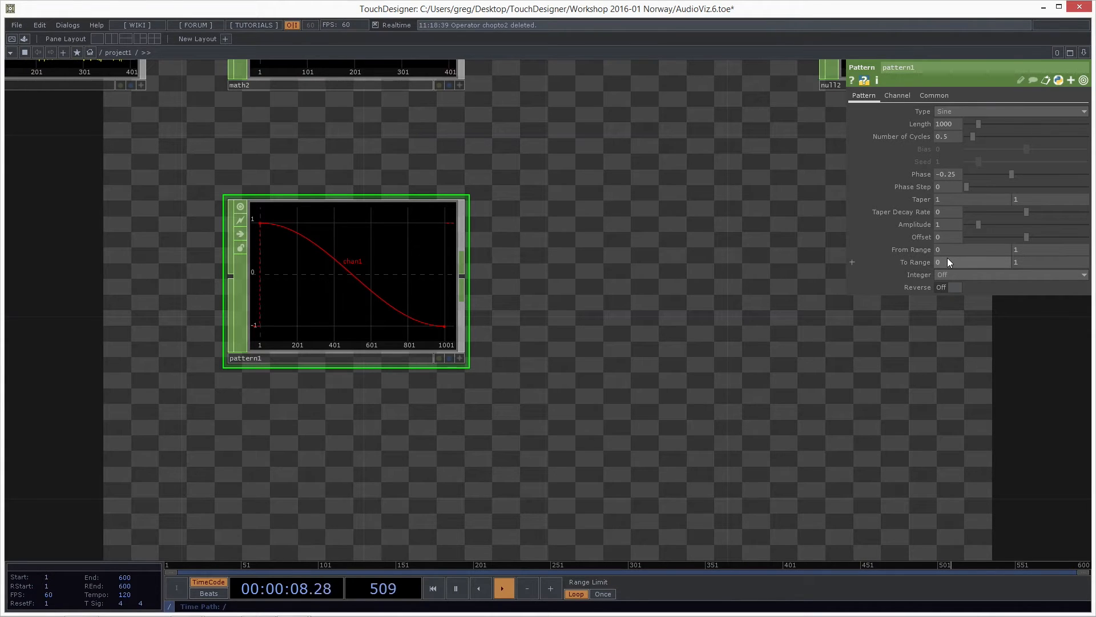
{"action": "left_click", "coordinate": [971, 249]}
{"action": "key", "text": "BackSpace"}
{"action": "type", "text": "-1"}
{"action": "key", "text": "Return"}
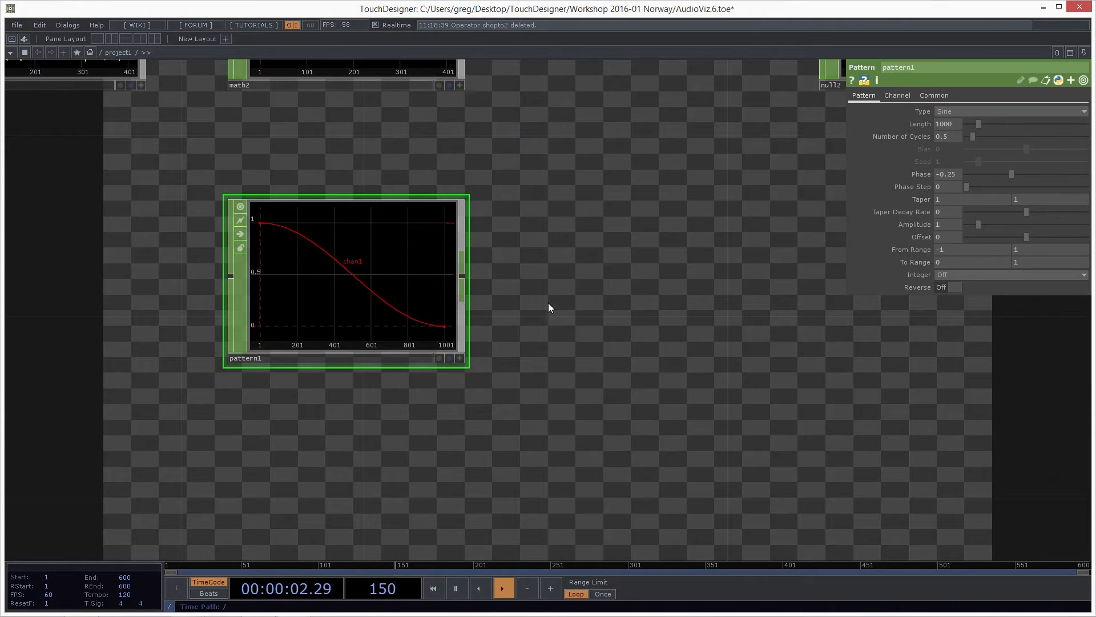
Step: Compare the falling curve of pattern1 with the normalized age channel in math2
{"action": "scroll", "coordinate": [340, 410], "scroll_direction": "down", "scroll_amount": 2}
{"action": "left_click_drag", "start_coordinate": [534, 362], "coordinate": [477, 322]}
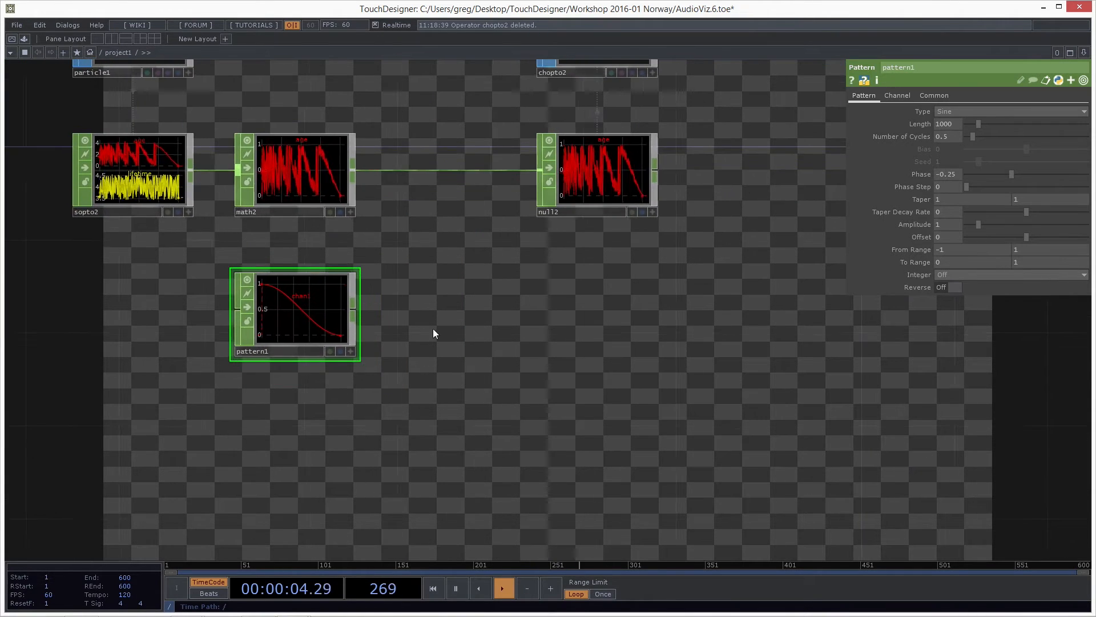
{"action": "scroll", "coordinate": [260, 263], "scroll_direction": "up", "scroll_amount": 1}
{"action": "scroll", "coordinate": [313, 271], "scroll_direction": "down", "scroll_amount": 2}
{"action": "left_click_drag", "start_coordinate": [327, 307], "coordinate": [355, 289]}
{"action": "left_click_drag", "start_coordinate": [415, 315], "coordinate": [338, 391]}
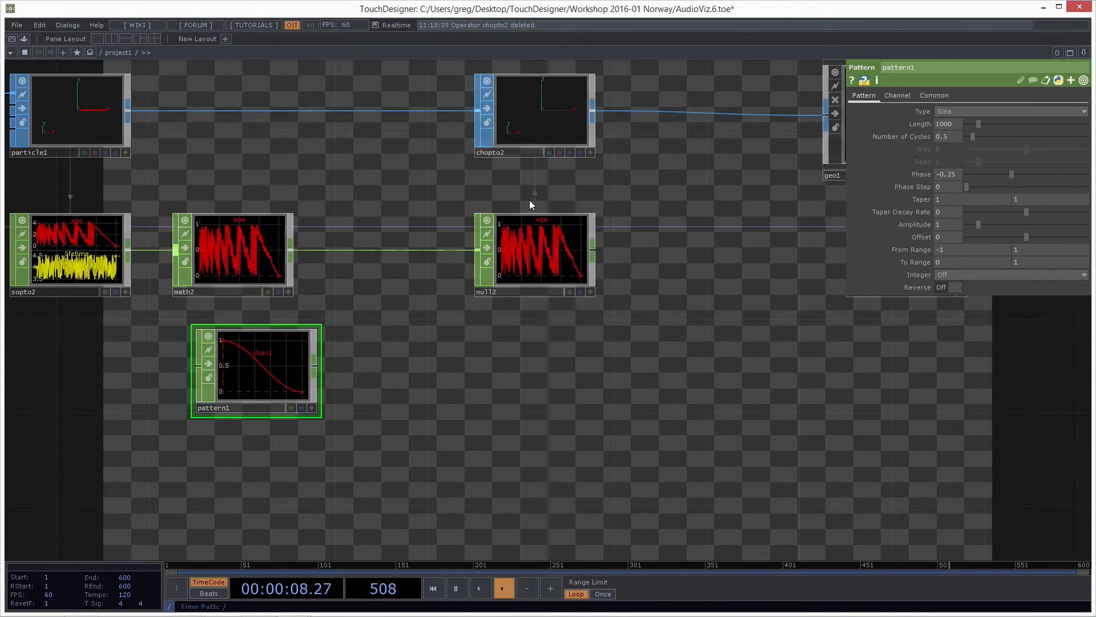
{"action": "scroll", "coordinate": [210, 270], "scroll_direction": "up", "scroll_amount": 3}
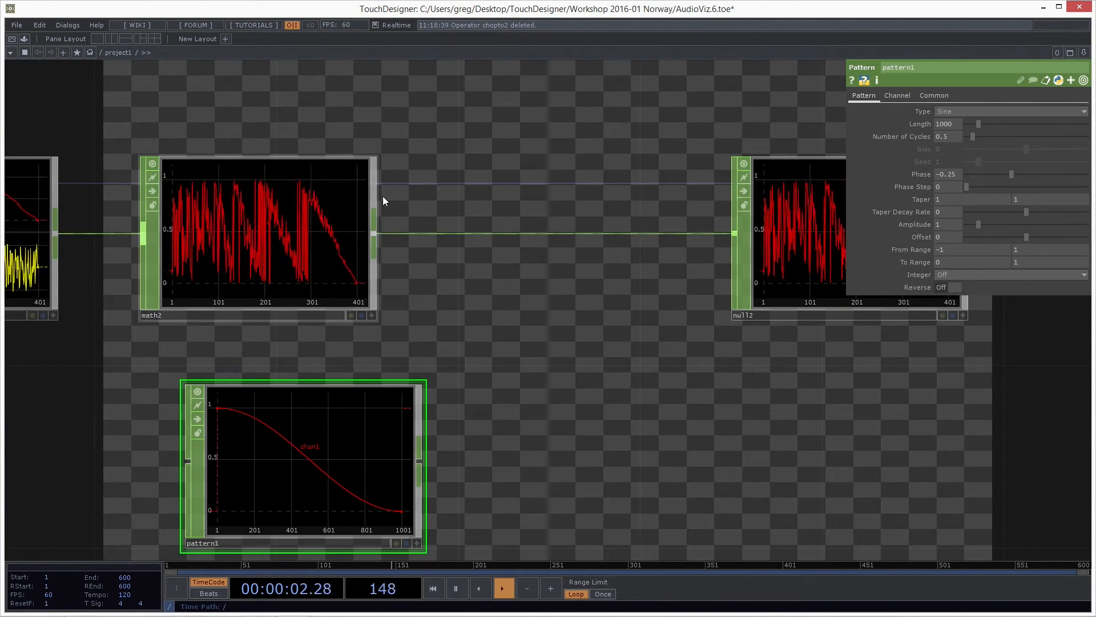
{"action": "left_click_drag", "start_coordinate": [452, 324], "coordinate": [445, 274]}
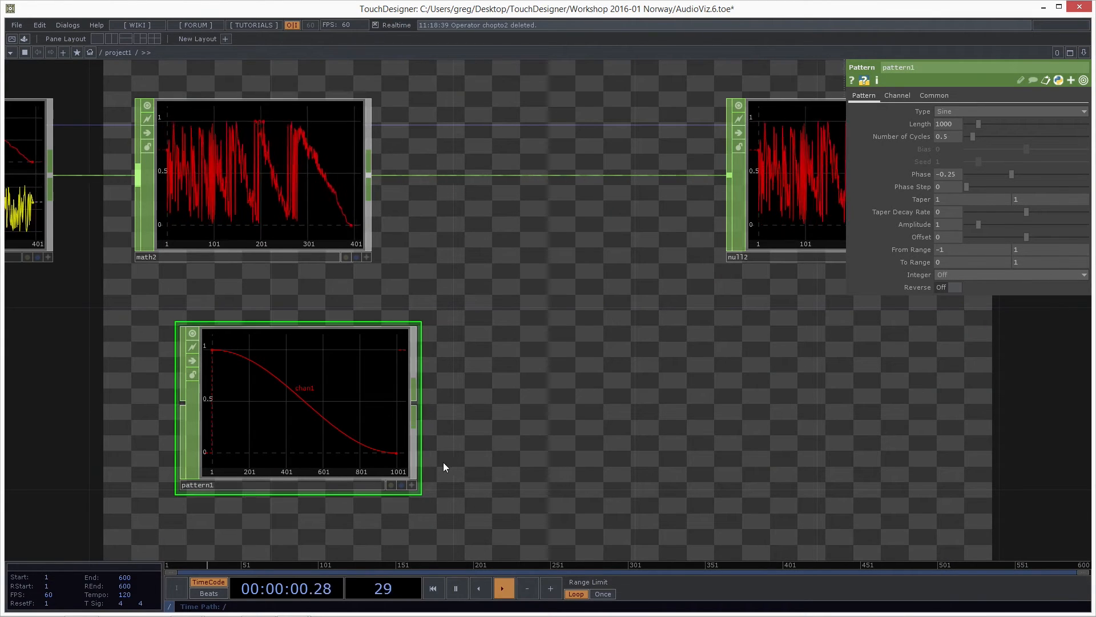
{"action": "left_click_drag", "start_coordinate": [480, 415], "coordinate": [519, 336]}
{"action": "left_click_drag", "start_coordinate": [428, 315], "coordinate": [383, 361]}
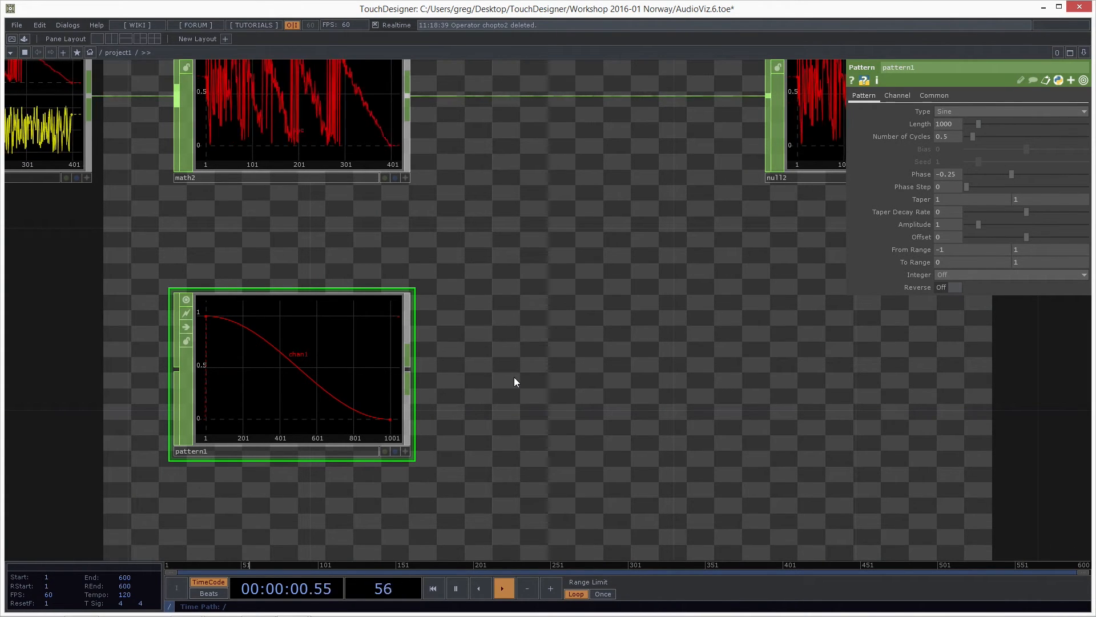
{"action": "scroll", "coordinate": [487, 320], "scroll_direction": "down", "scroll_amount": 3}
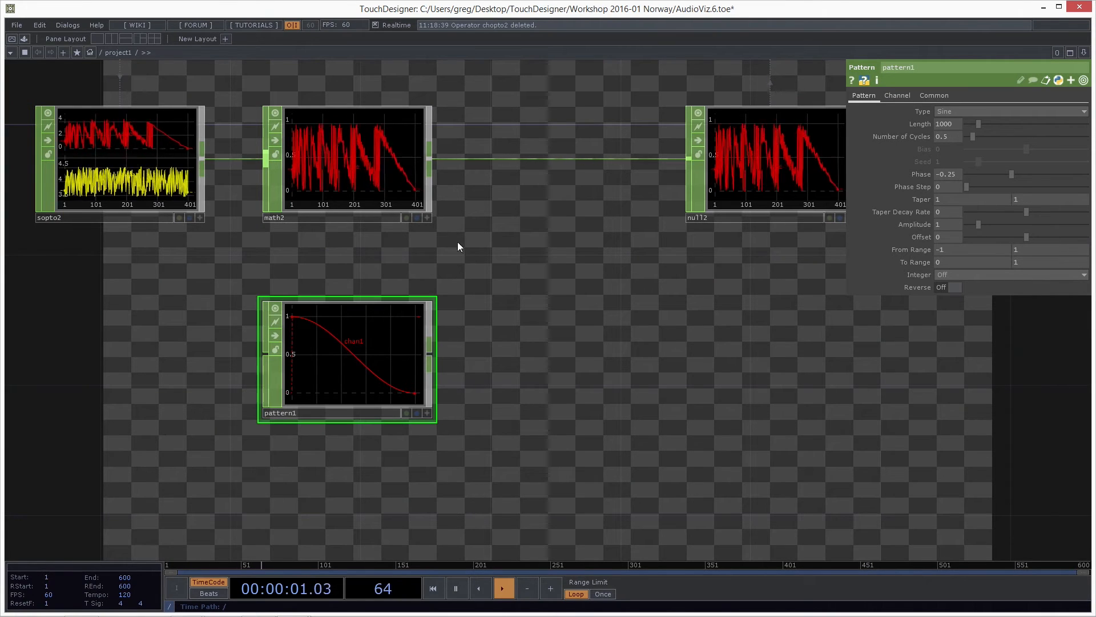
Step: Pause playback and examine the individual age samples in math2's active viewer against the pattern1 curve
{"action": "key", "text": "space"}
{"action": "scroll", "coordinate": [328, 129], "scroll_direction": "up", "scroll_amount": 5}
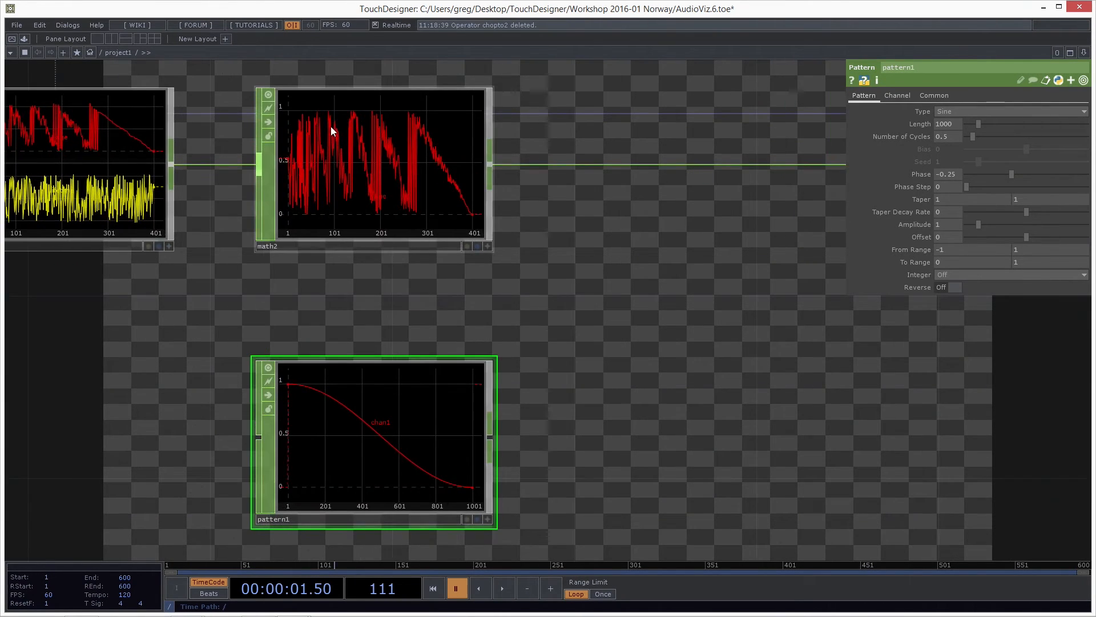
{"action": "left_click", "coordinate": [430, 179]}
{"action": "key", "text": "a"}
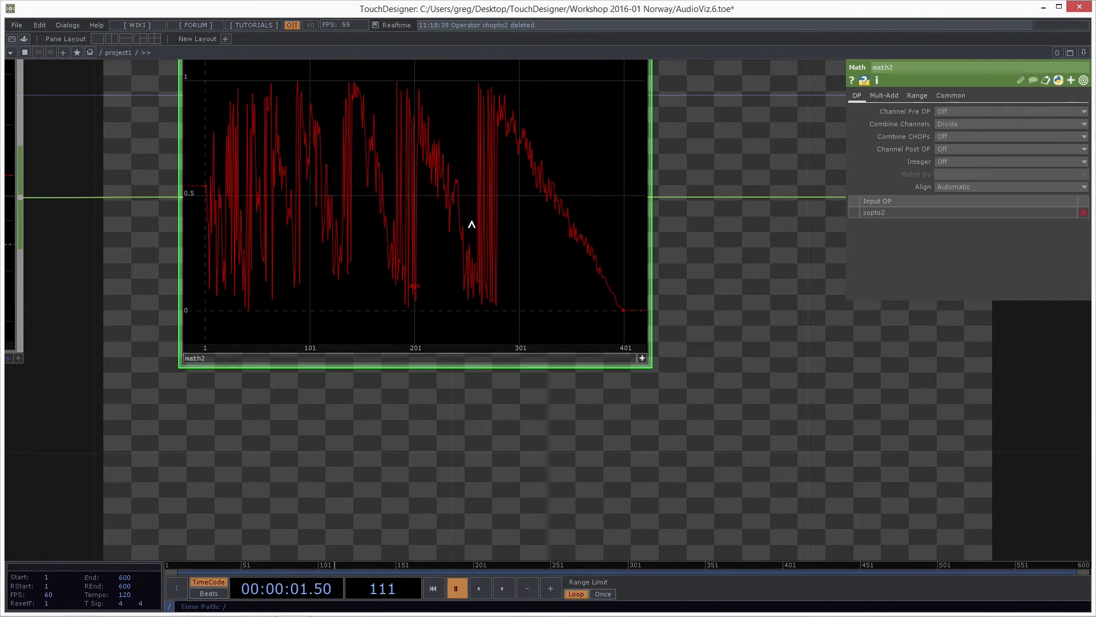
{"action": "scroll", "coordinate": [404, 226], "scroll_direction": "up", "scroll_amount": 2}
{"action": "scroll", "coordinate": [404, 226], "scroll_direction": "up", "scroll_amount": 2}
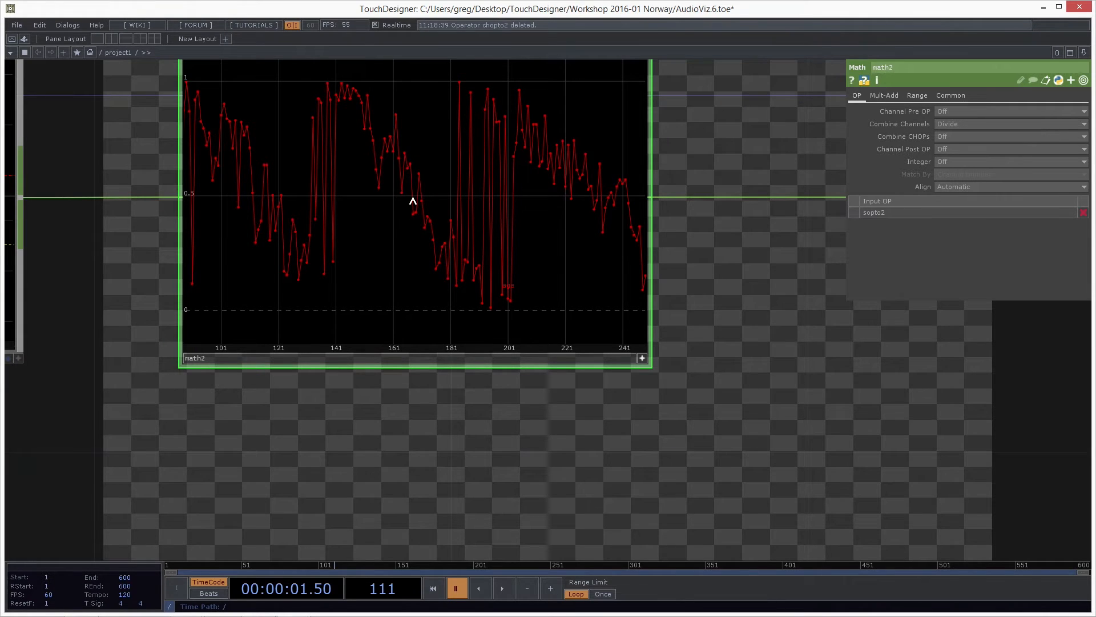
{"action": "scroll", "coordinate": [262, 199], "scroll_direction": "up", "scroll_amount": 2}
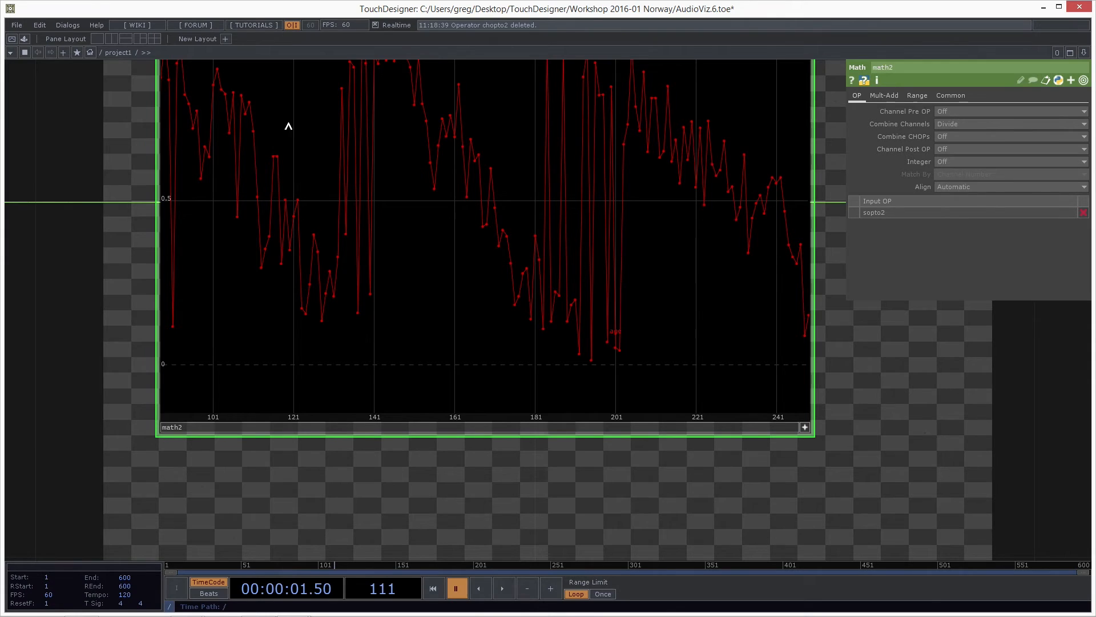
{"action": "scroll", "coordinate": [326, 212], "scroll_direction": "down", "scroll_amount": 3}
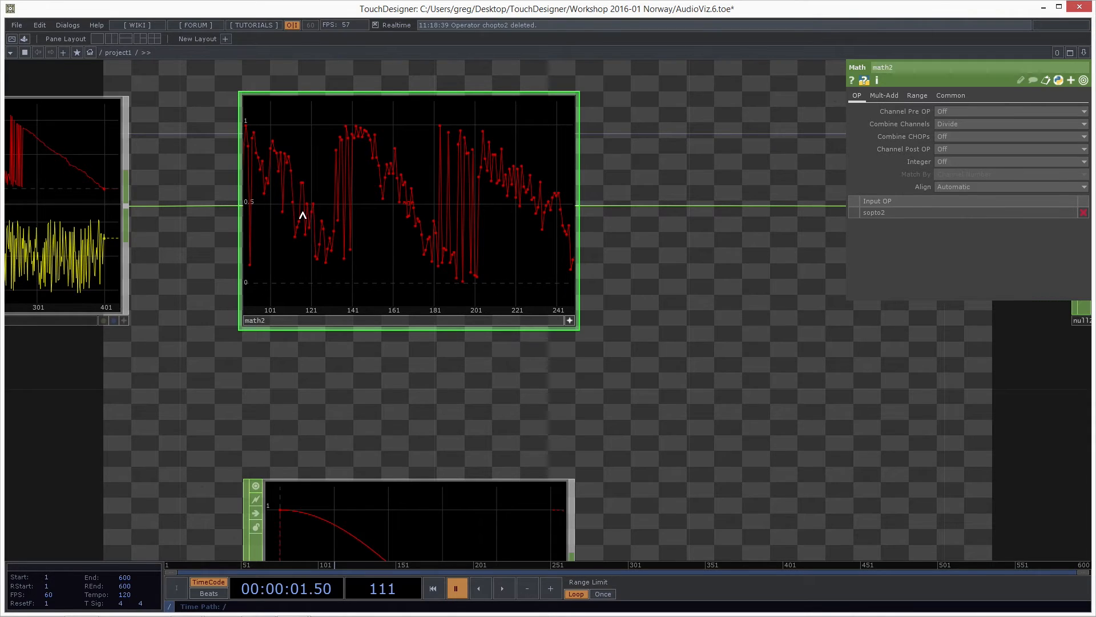
{"action": "scroll", "coordinate": [303, 214], "scroll_direction": "up", "scroll_amount": 3}
{"action": "scroll", "coordinate": [320, 205], "scroll_direction": "down", "scroll_amount": 5}
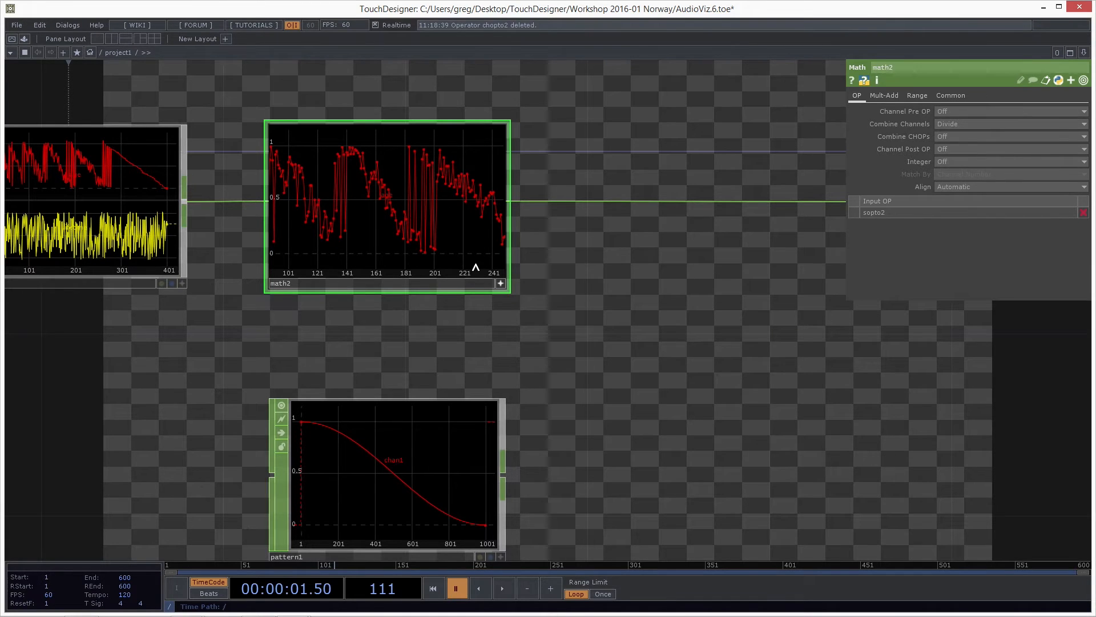
{"action": "scroll", "coordinate": [474, 266], "scroll_direction": "up", "scroll_amount": 2}
{"action": "scroll", "coordinate": [455, 189], "scroll_direction": "down", "scroll_amount": 2}
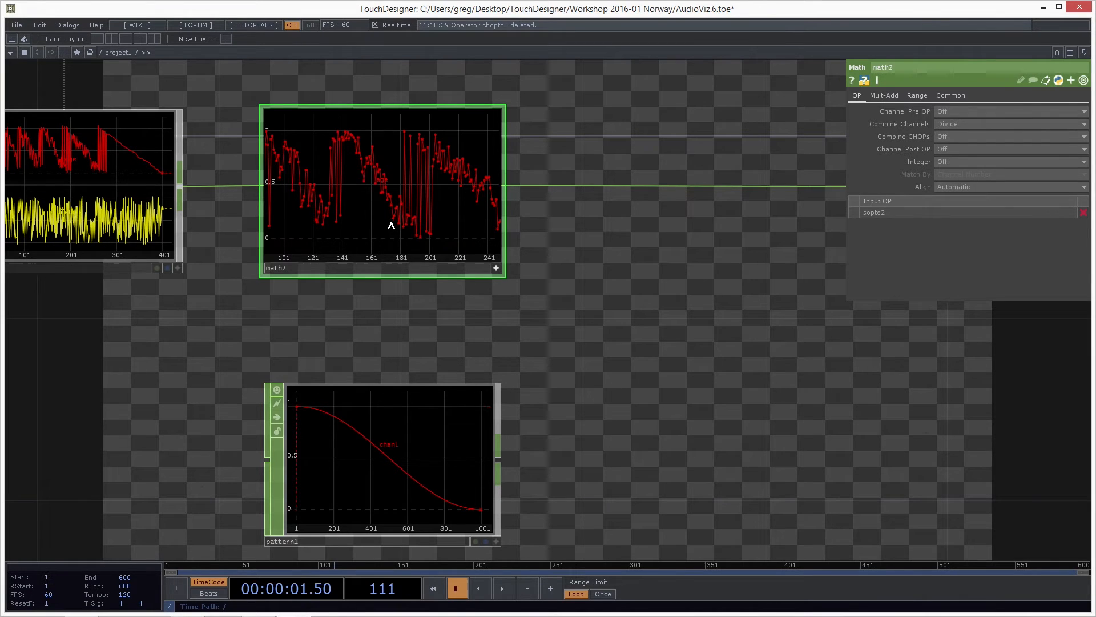
{"action": "middle_click_drag", "start_coordinate": [393, 221], "coordinate": [397, 128]}
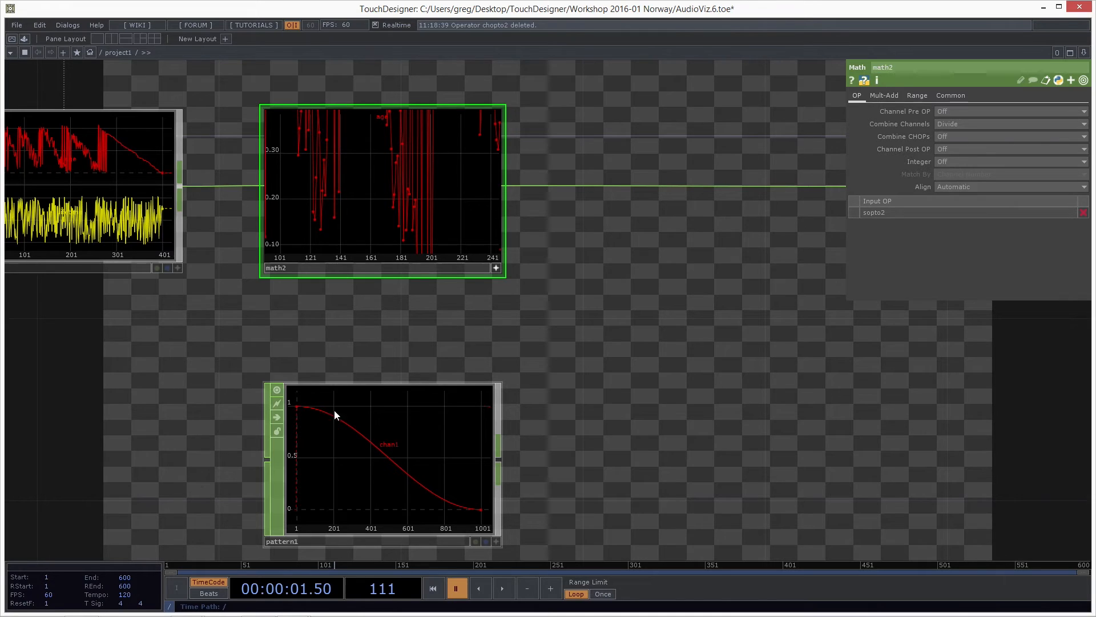
Step: Insert a Lookup CHOP into the connection between math2 and null2, placing it below the wire
{"action": "left_click", "coordinate": [504, 186]}
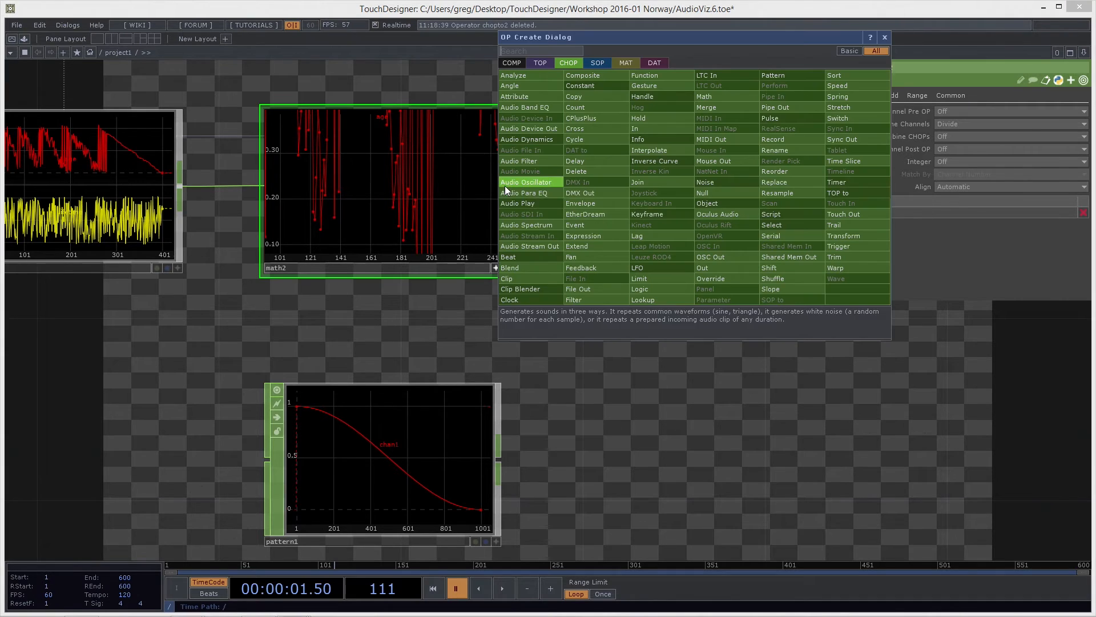
{"action": "type", "text": "lo"}
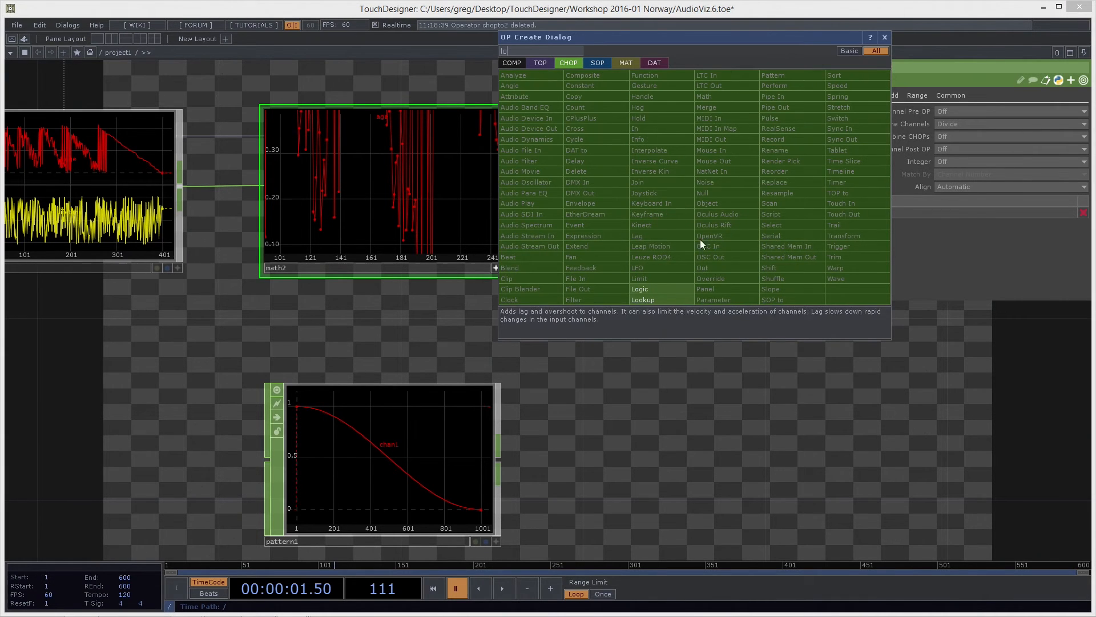
{"action": "left_click", "coordinate": [663, 298]}
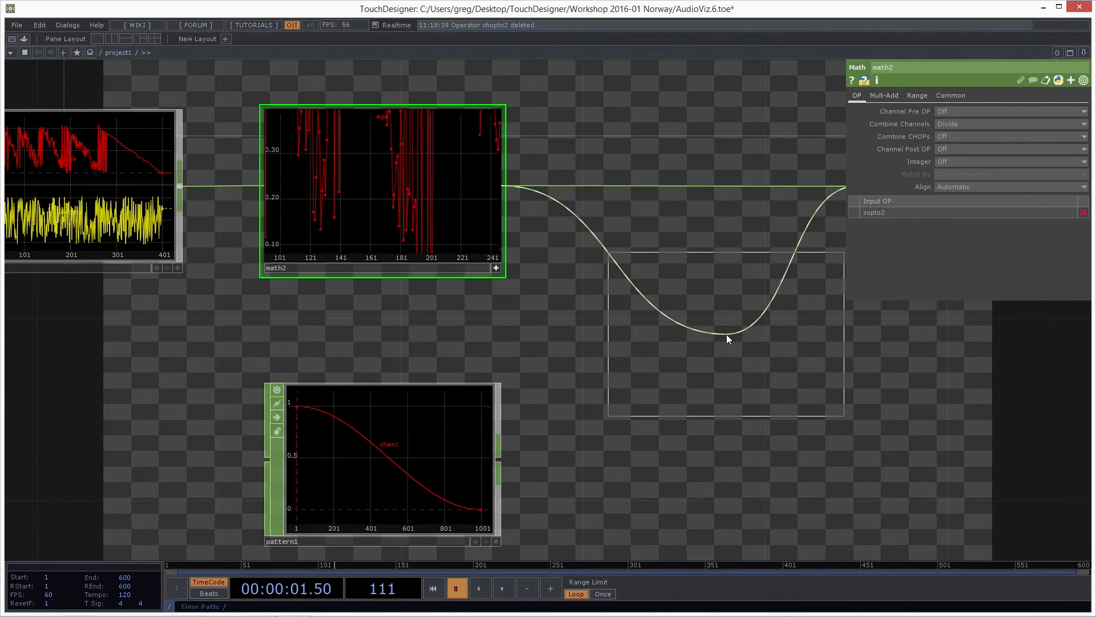
{"action": "left_click", "coordinate": [742, 343]}
{"action": "scroll", "coordinate": [489, 323], "scroll_direction": "down", "scroll_amount": 3}
{"action": "left_click_drag", "start_coordinate": [728, 461], "coordinate": [666, 446]}
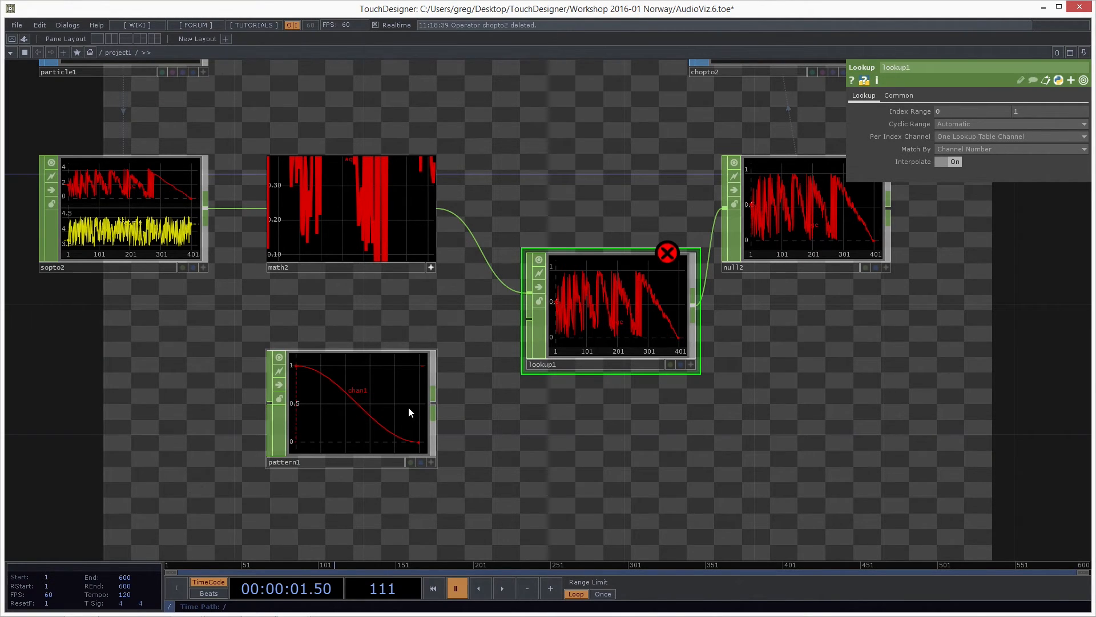
Step: Connect pattern1 to the second input of lookup1 as its lookup table and resume playback
{"action": "left_click_drag", "start_coordinate": [431, 403], "coordinate": [529, 319]}
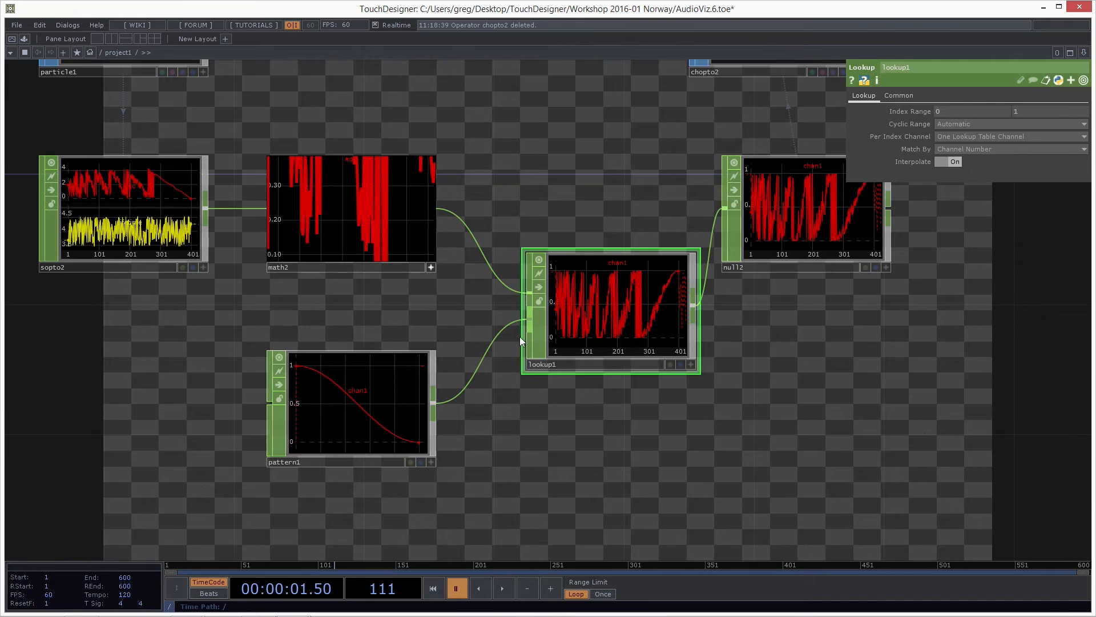
{"action": "left_click_drag", "start_coordinate": [635, 423], "coordinate": [482, 481]}
{"action": "scroll", "coordinate": [411, 463], "scroll_direction": "down", "scroll_amount": 2}
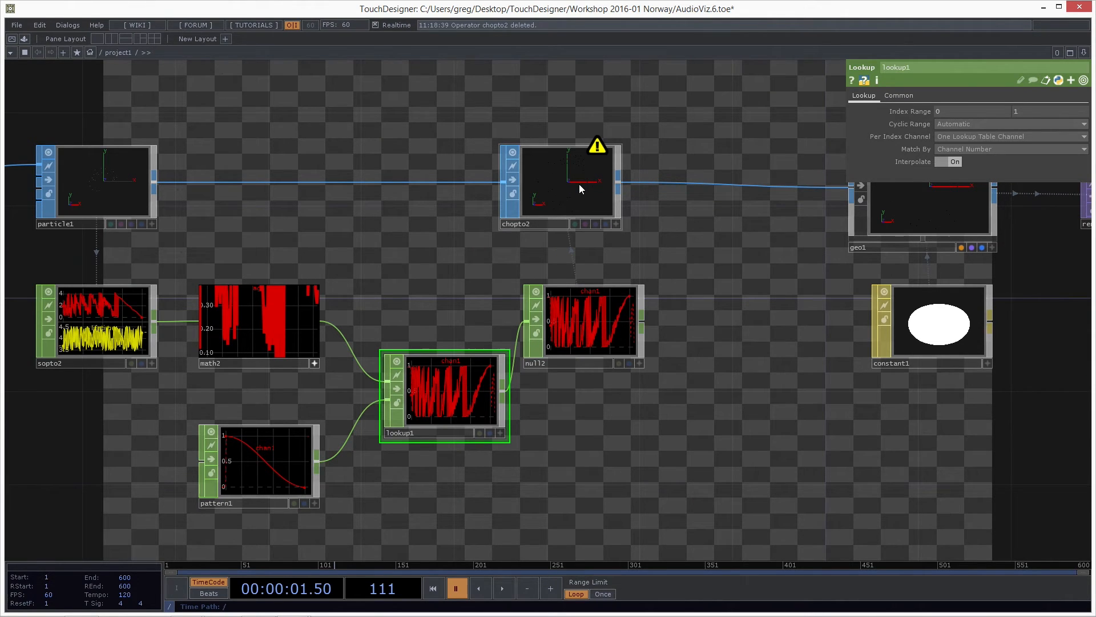
{"action": "key", "text": "space"}
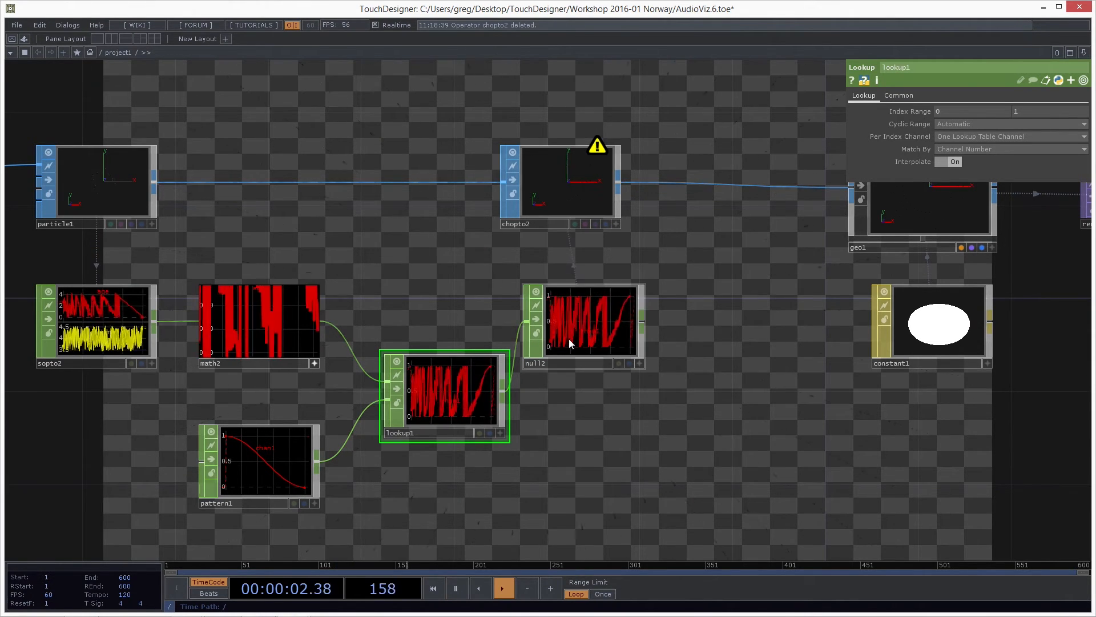
Step: Examine how the age values from math2 are remapped in lookup1 and null2, including the output channel name
{"action": "scroll", "coordinate": [566, 337], "scroll_direction": "up", "scroll_amount": 2}
{"action": "scroll", "coordinate": [654, 418], "scroll_direction": "down", "scroll_amount": 3}
{"action": "left_click_drag", "start_coordinate": [657, 420], "coordinate": [728, 300]}
{"action": "left_click_drag", "start_coordinate": [557, 343], "coordinate": [693, 414]}
{"action": "scroll", "coordinate": [692, 413], "scroll_direction": "up", "scroll_amount": 3}
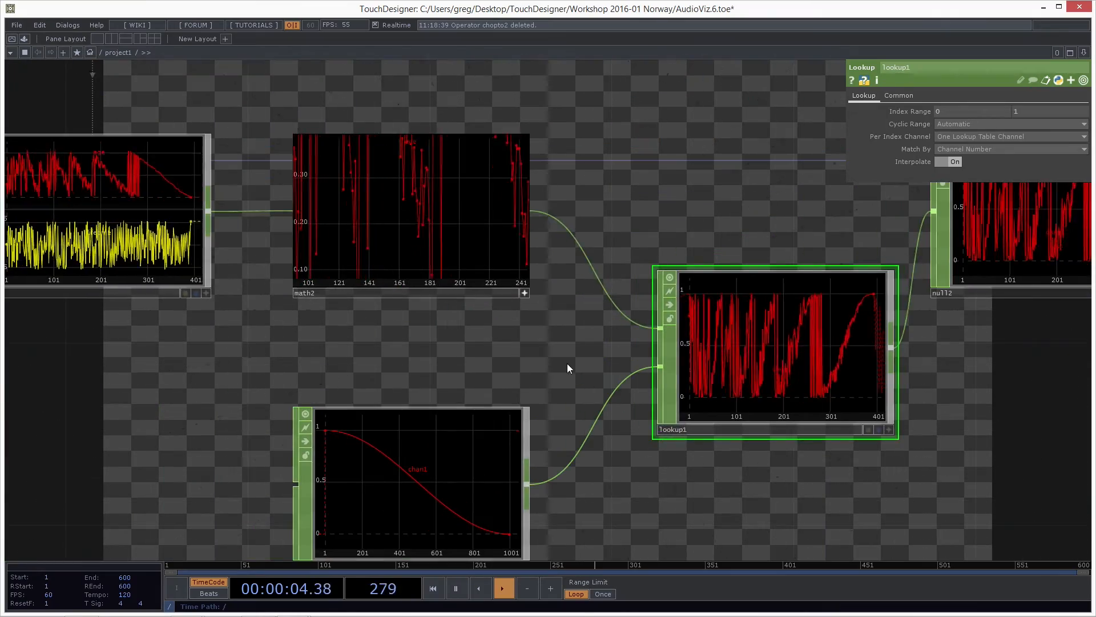
{"action": "left_click_drag", "start_coordinate": [567, 363], "coordinate": [558, 333]}
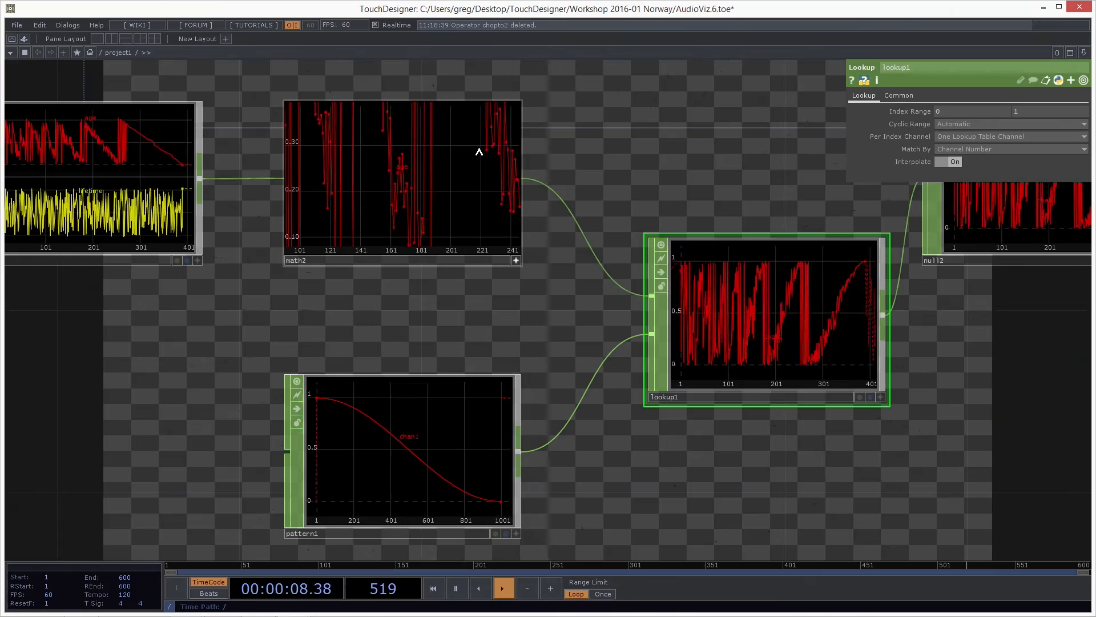
{"action": "scroll", "coordinate": [403, 154], "scroll_direction": "down", "scroll_amount": 2}
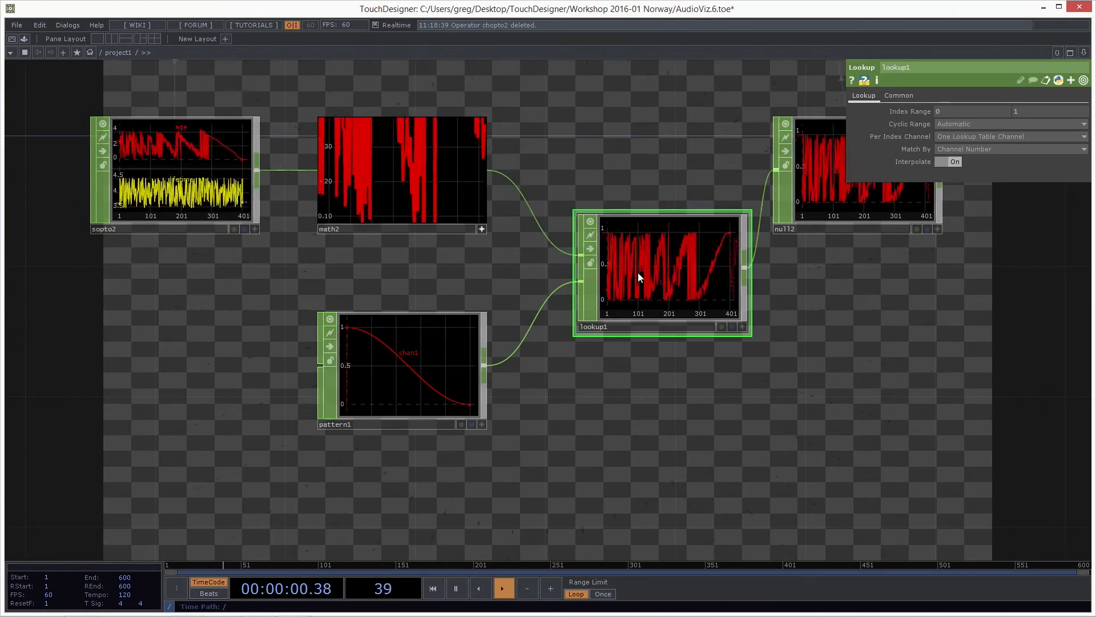
{"action": "scroll", "coordinate": [742, 277], "scroll_direction": "up", "scroll_amount": 3}
{"action": "left_click_drag", "start_coordinate": [905, 300], "coordinate": [619, 411]}
{"action": "left_click_drag", "start_coordinate": [689, 359], "coordinate": [627, 388]}
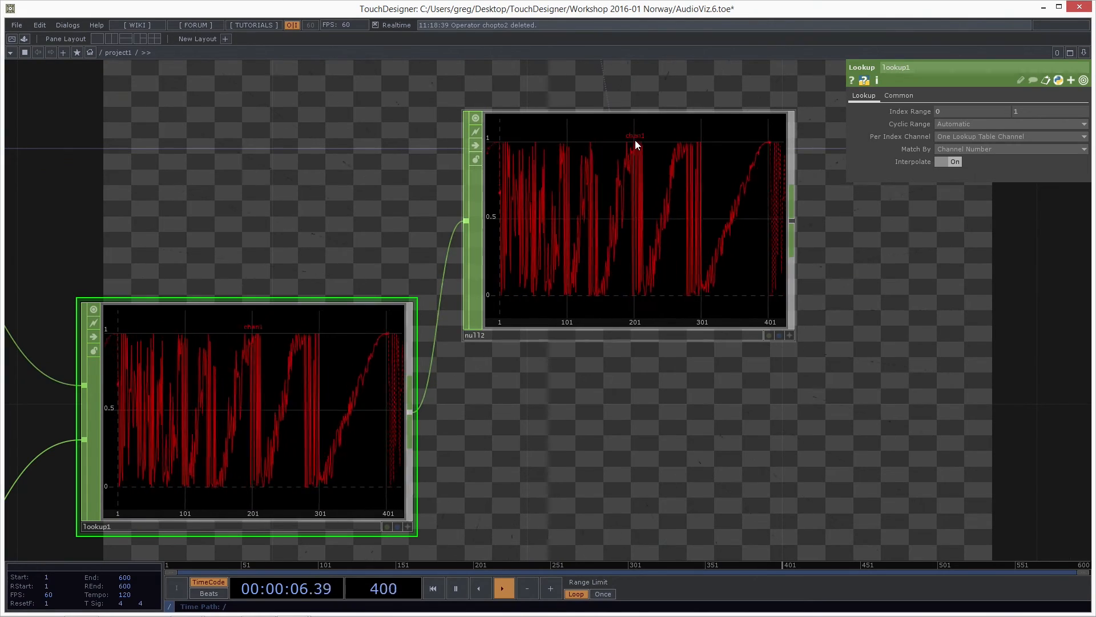
{"action": "scroll", "coordinate": [637, 177], "scroll_direction": "down", "scroll_amount": 1}
{"action": "scroll", "coordinate": [637, 184], "scroll_direction": "down", "scroll_amount": 2}
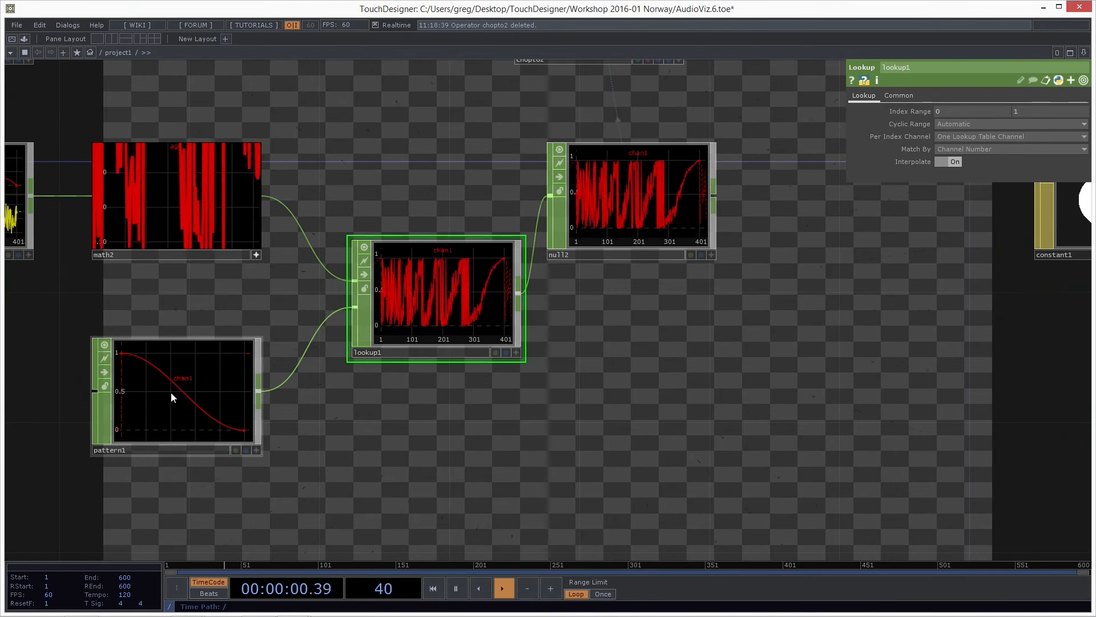
Step: Rename pattern1's channel to age
{"action": "left_click", "coordinate": [216, 442]}
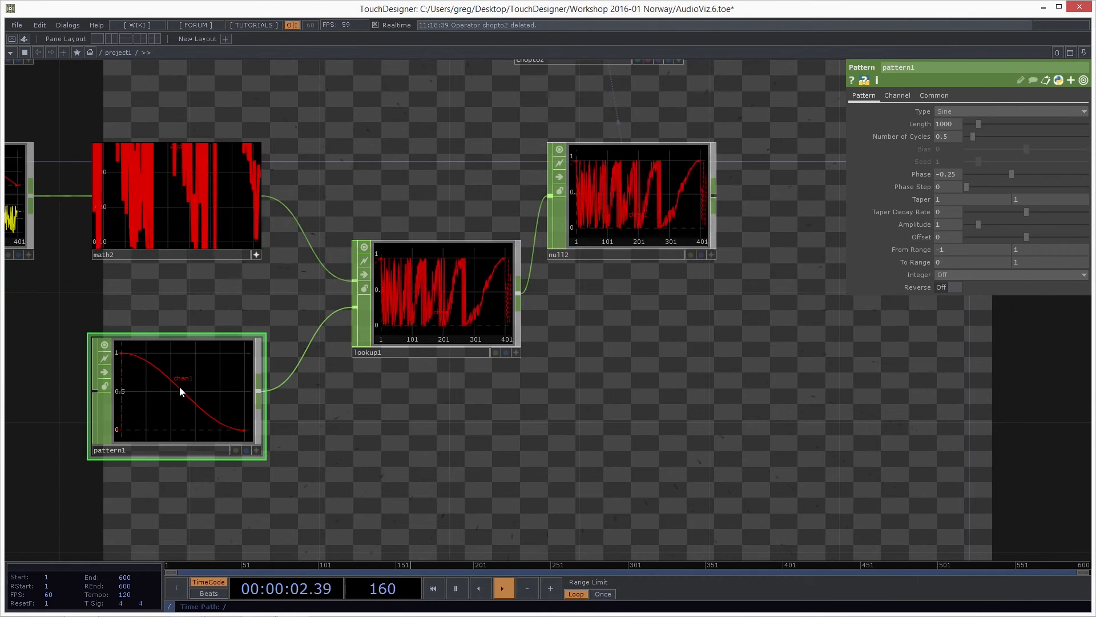
{"action": "left_click", "coordinate": [902, 94]}
{"action": "left_click", "coordinate": [970, 111]}
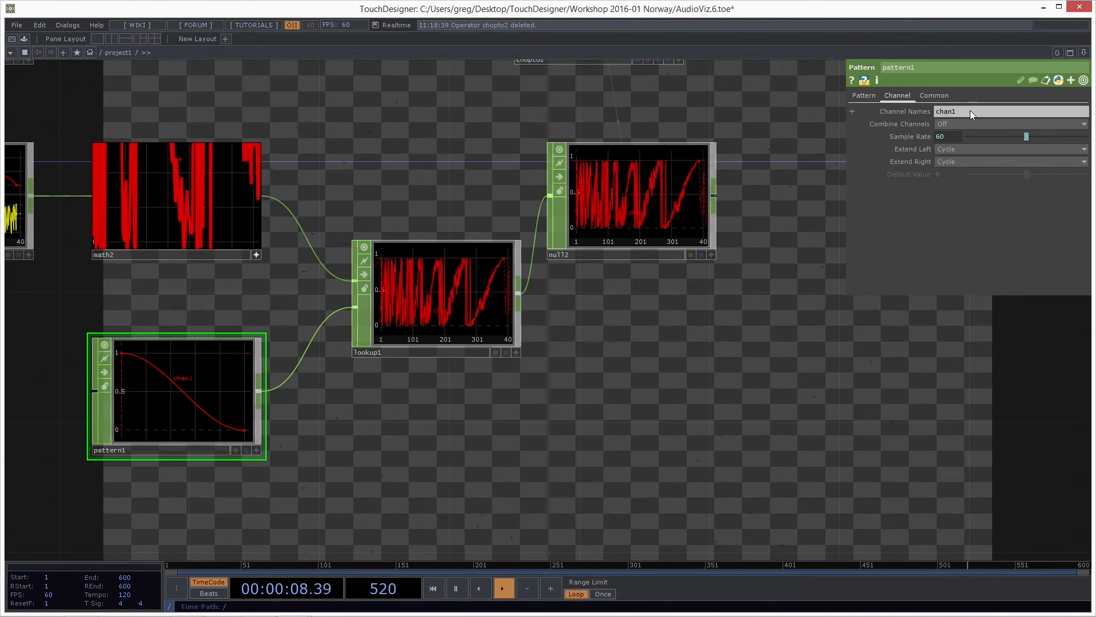
{"action": "type", "text": "age"}
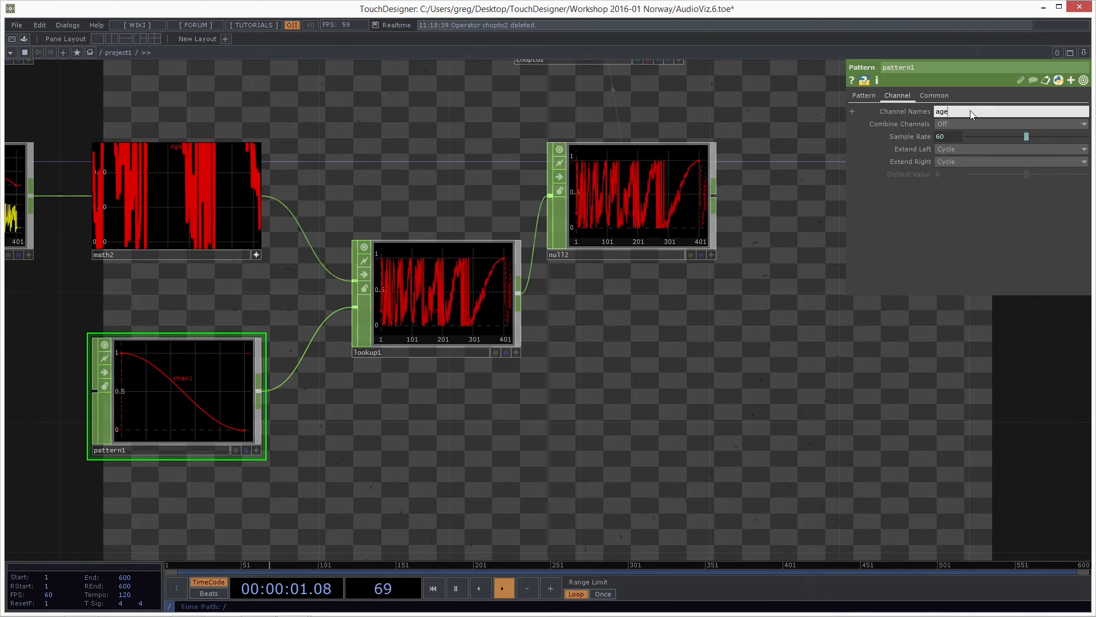
{"action": "key", "text": "Return"}
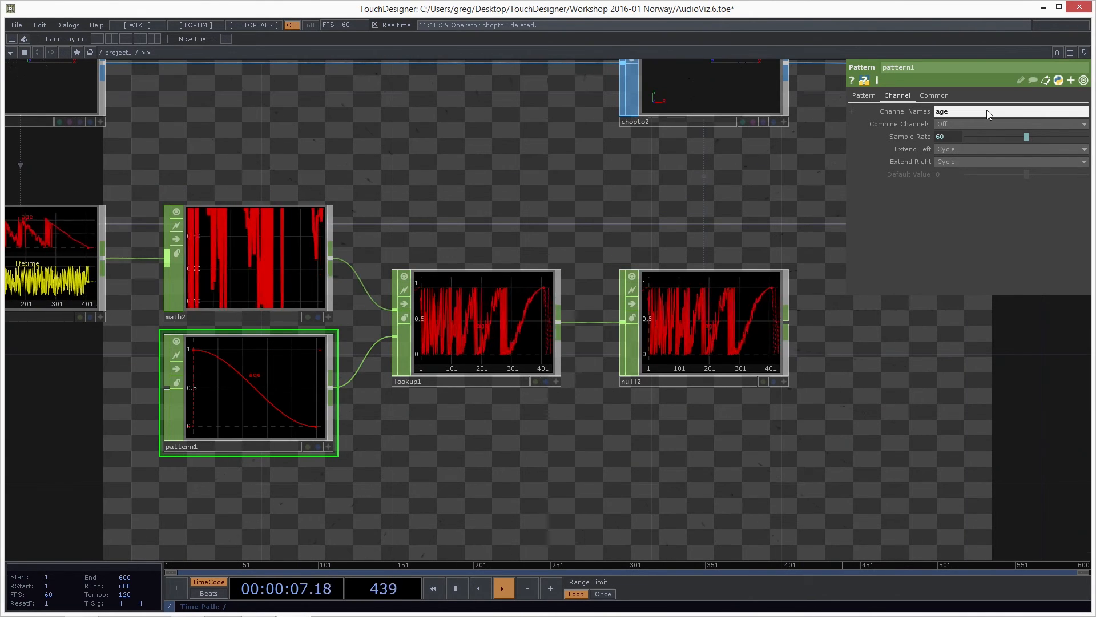
Step: Review the network from circle1 through the particle and lookup chains to chopto2 and the render nodes
{"action": "scroll", "coordinate": [986, 109], "scroll_direction": "up", "scroll_amount": 2}
{"action": "left_click_drag", "start_coordinate": [625, 213], "coordinate": [525, 245]}
{"action": "scroll", "coordinate": [543, 240], "scroll_direction": "down", "scroll_amount": 4}
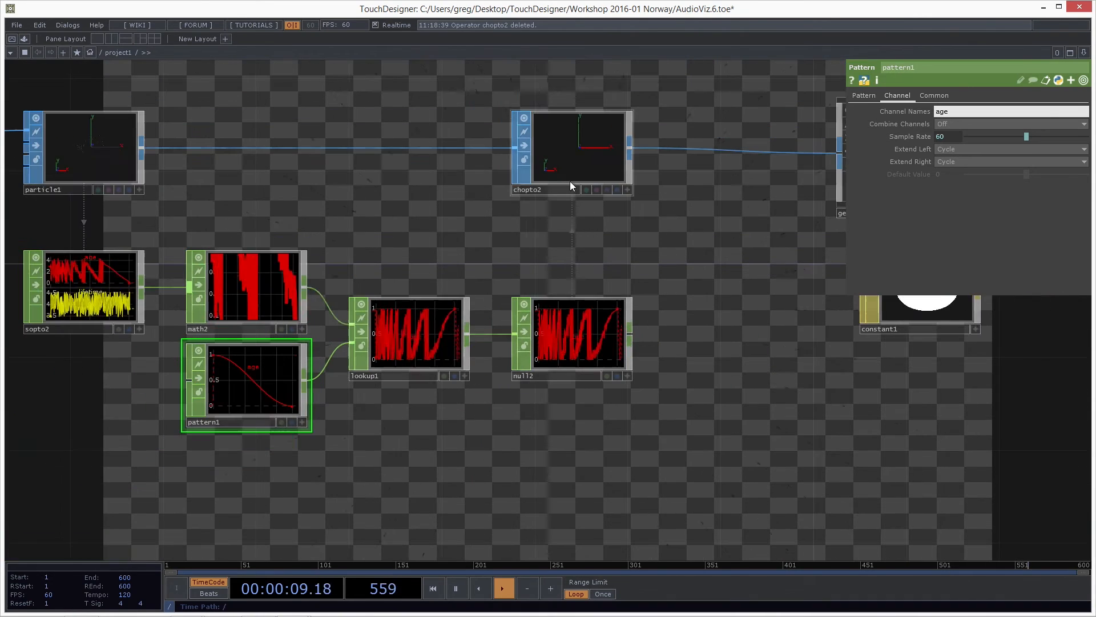
{"action": "left_click", "coordinate": [570, 180]}
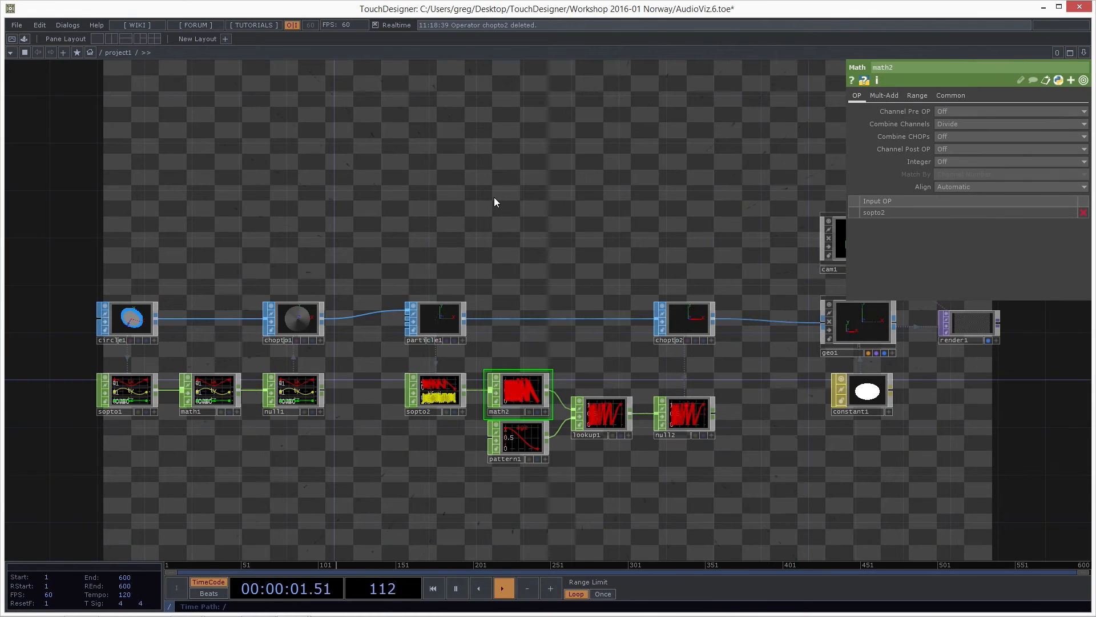
{"action": "left_click_drag", "start_coordinate": [473, 215], "coordinate": [568, 186]}
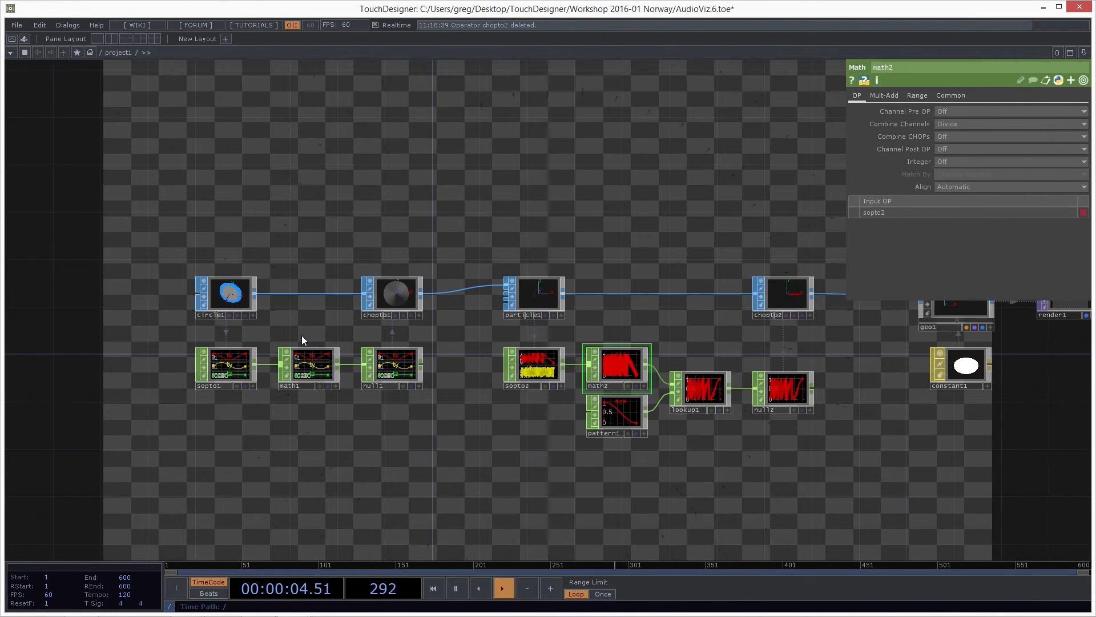
{"action": "left_click_drag", "start_coordinate": [888, 475], "coordinate": [741, 472]}
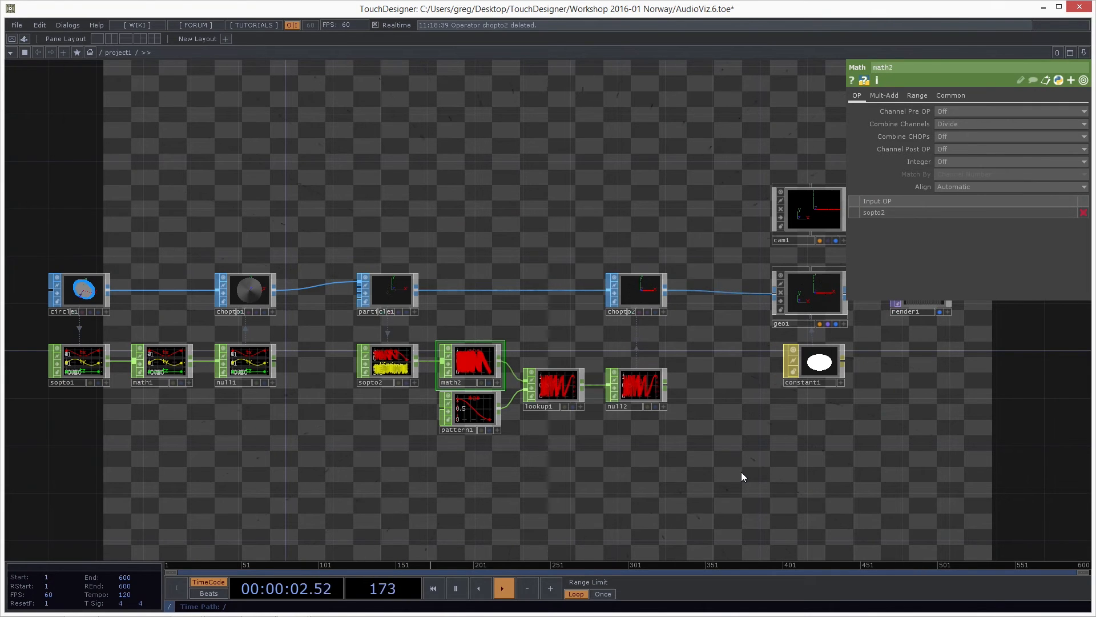
{"action": "scroll", "coordinate": [626, 431], "scroll_direction": "up", "scroll_amount": 5}
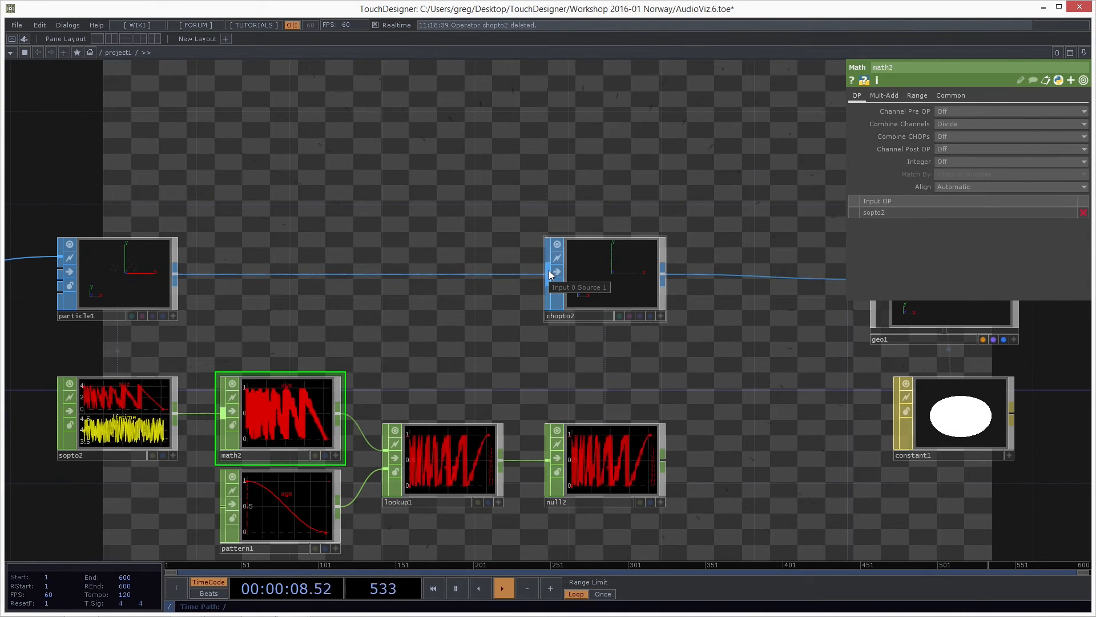
Step: Compare the point attributes of chopto2 with those of particle1 in their node information
{"action": "scroll", "coordinate": [632, 283], "scroll_direction": "down", "scroll_amount": 5}
{"action": "middle_click", "coordinate": [639, 275]}
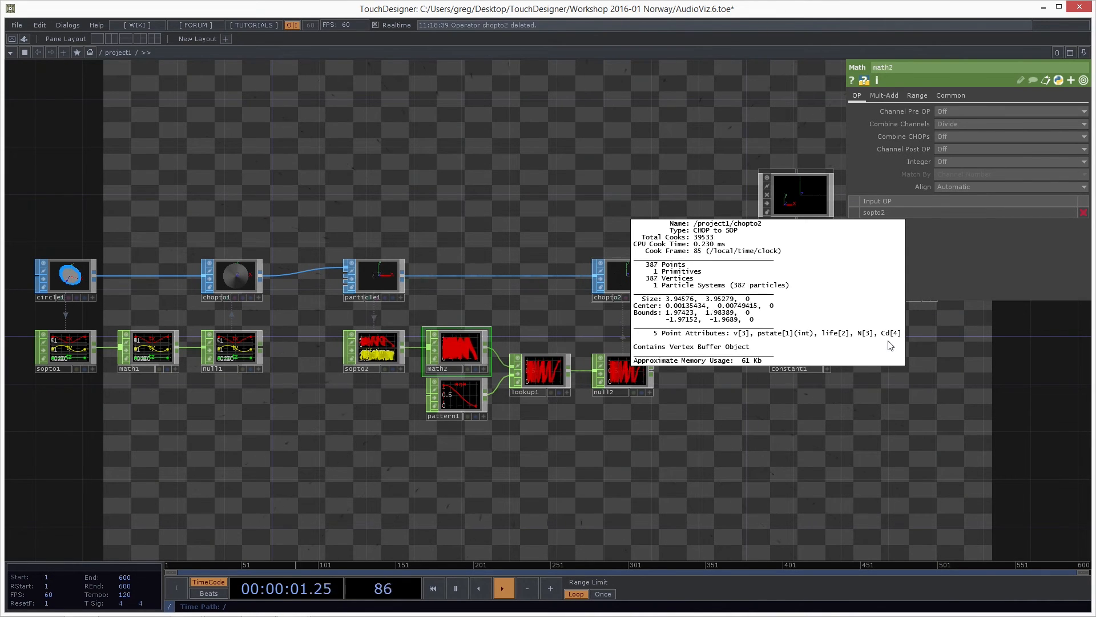
{"action": "middle_click", "coordinate": [372, 279]}
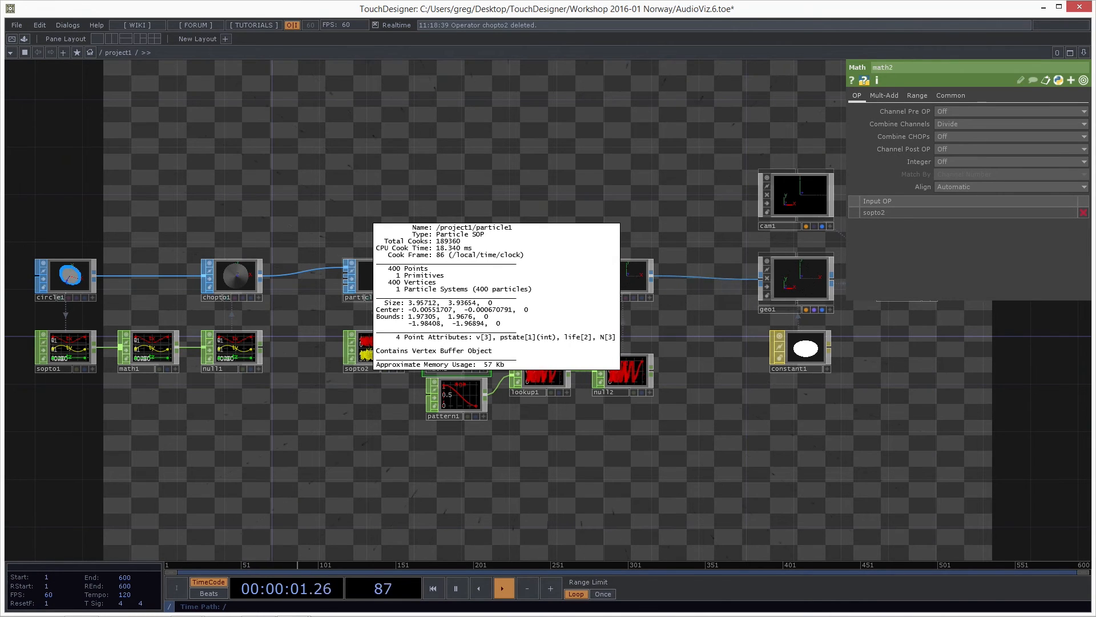
{"action": "middle_click_drag", "start_coordinate": [420, 451], "coordinate": [420, 451]}
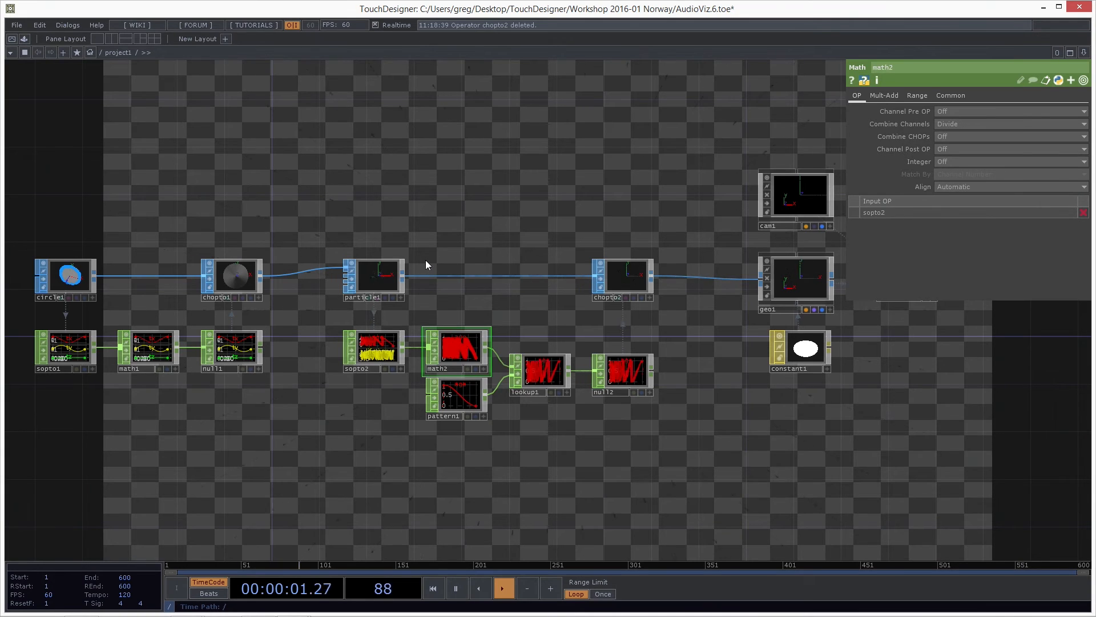
{"action": "left_click_drag", "start_coordinate": [498, 178], "coordinate": [596, 211]}
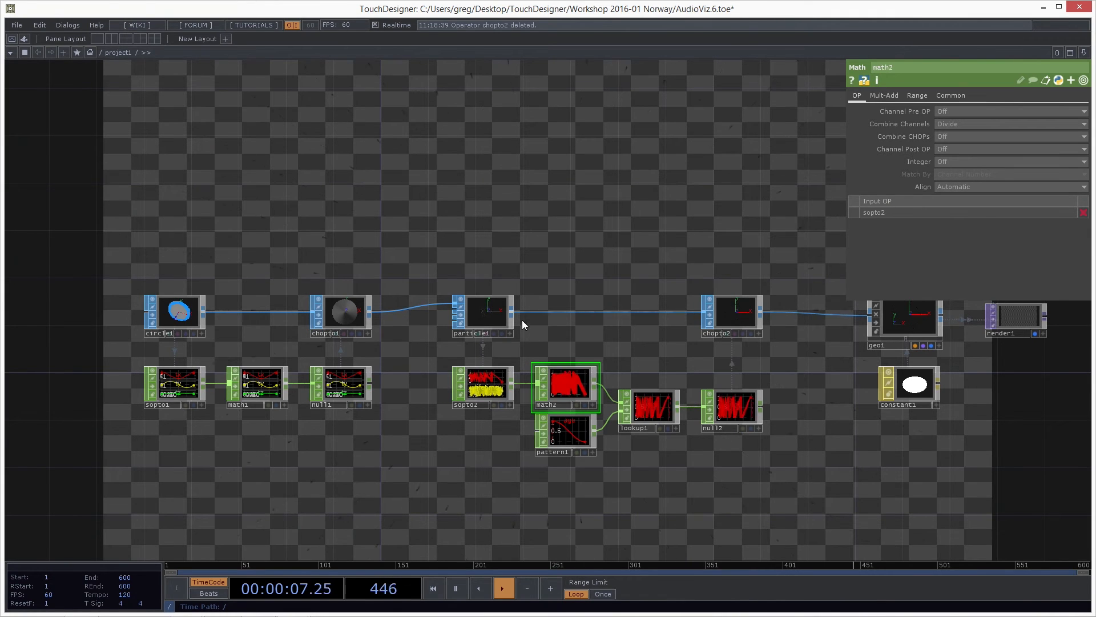
{"action": "left_click_drag", "start_coordinate": [607, 243], "coordinate": [579, 277]}
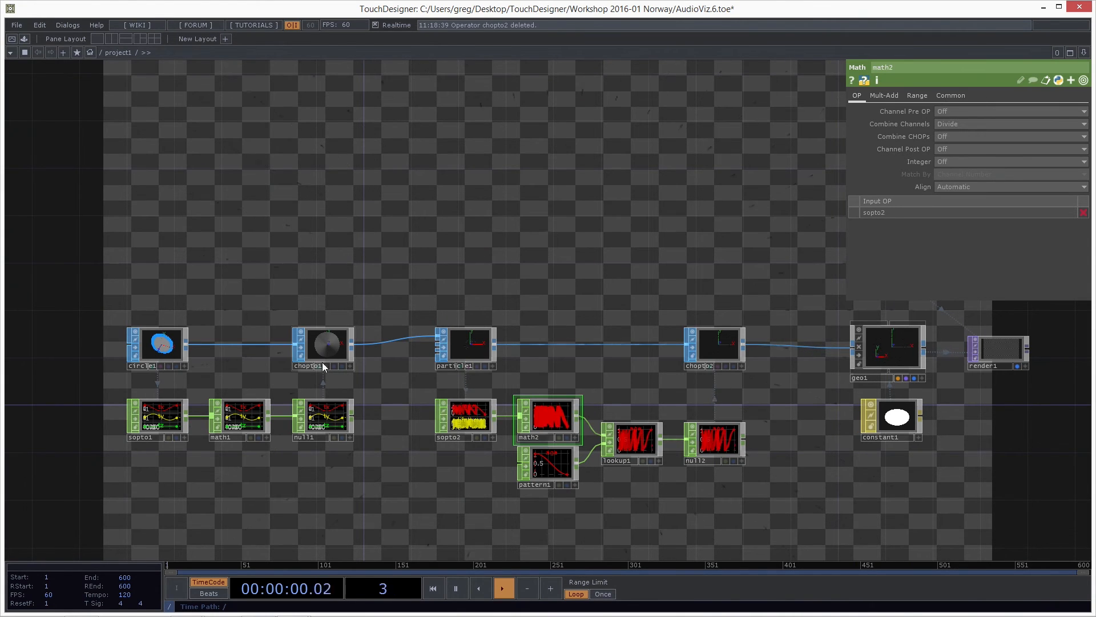
{"action": "left_click_drag", "start_coordinate": [430, 278], "coordinate": [460, 248]}
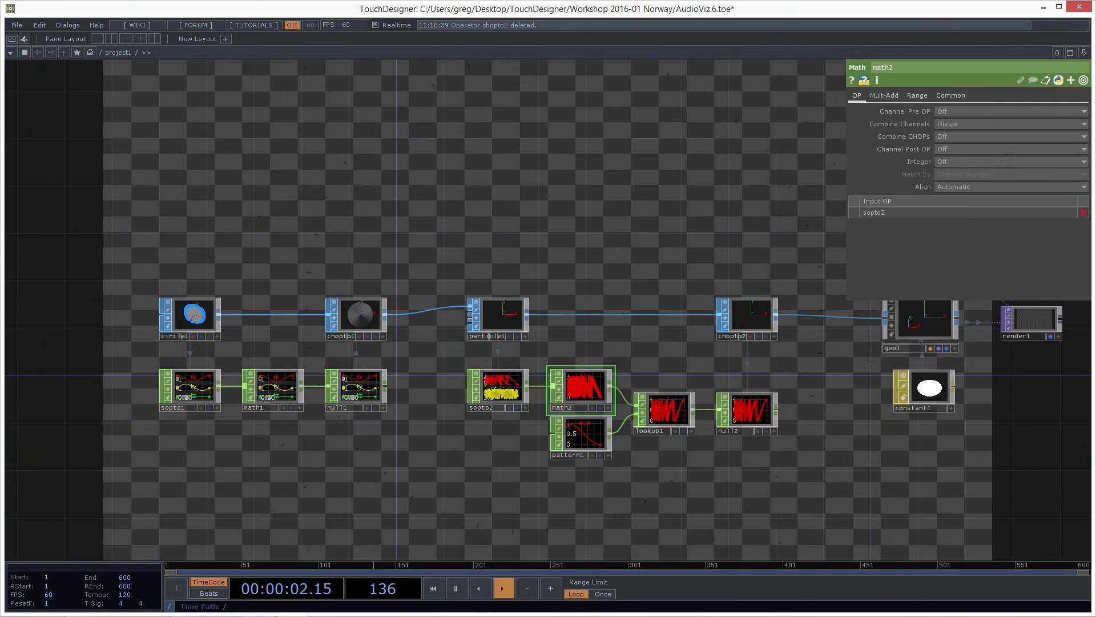
{"action": "middle_click", "coordinate": [498, 313]}
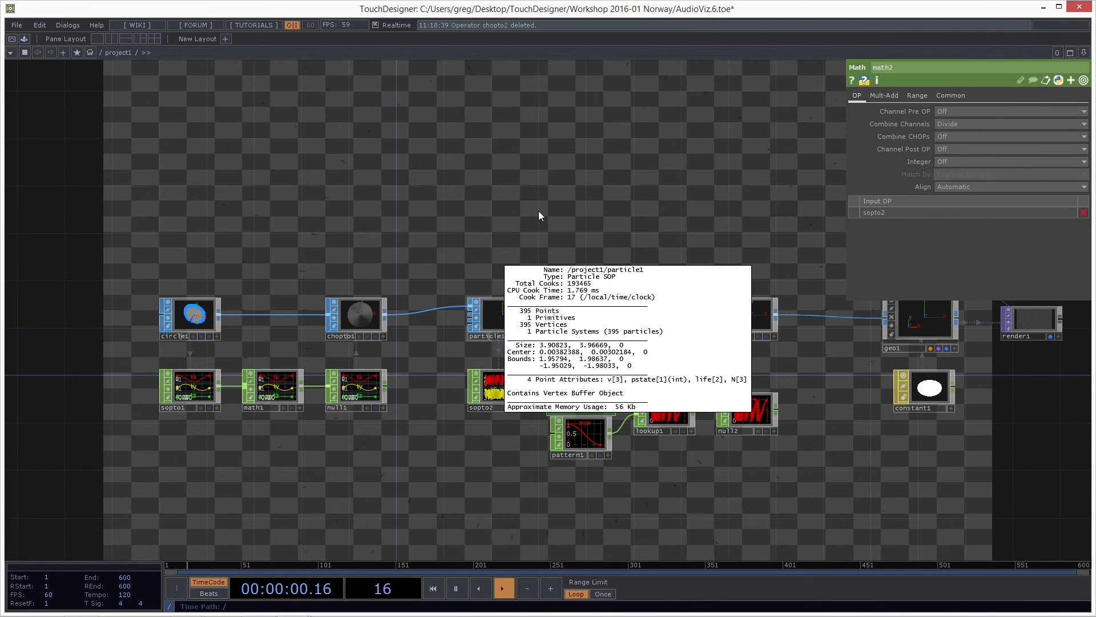
Step: Shift circle1, chopto1, sopto1, math1 and null1 farther away from particle1 to open up space upstream
{"action": "left_click_drag", "start_coordinate": [156, 255], "coordinate": [387, 440]}
{"action": "left_click_drag", "start_coordinate": [381, 302], "coordinate": [322, 302]}
{"action": "left_click", "coordinate": [581, 272]}
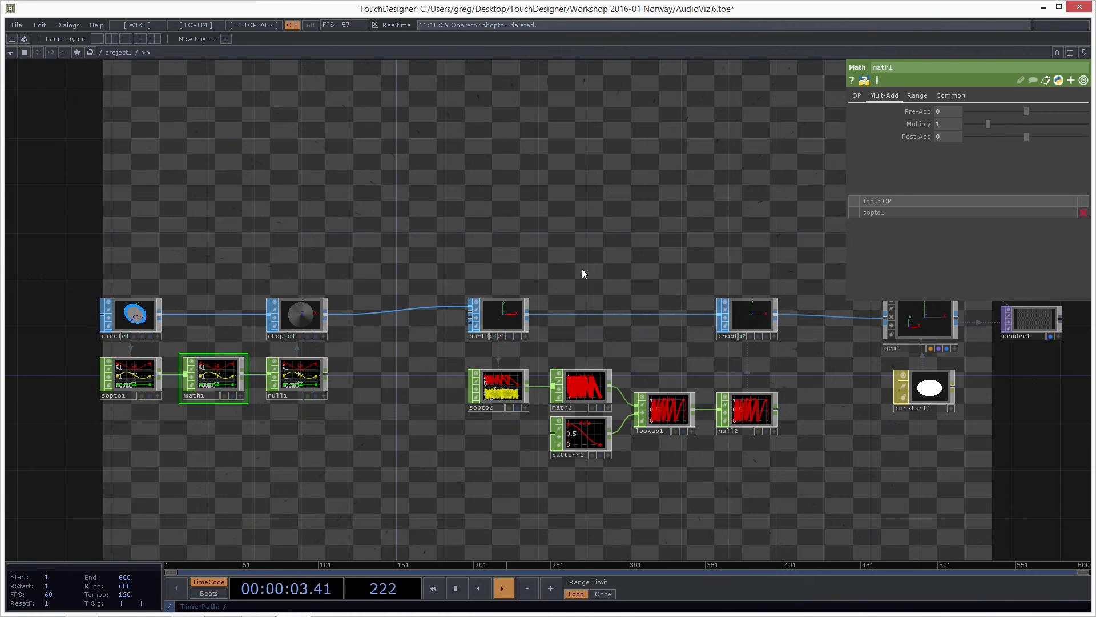
Step: Insert a Point SOP between particle1 and chopto2
{"action": "left_click", "coordinate": [529, 318]}
{"action": "type", "text": "point"}
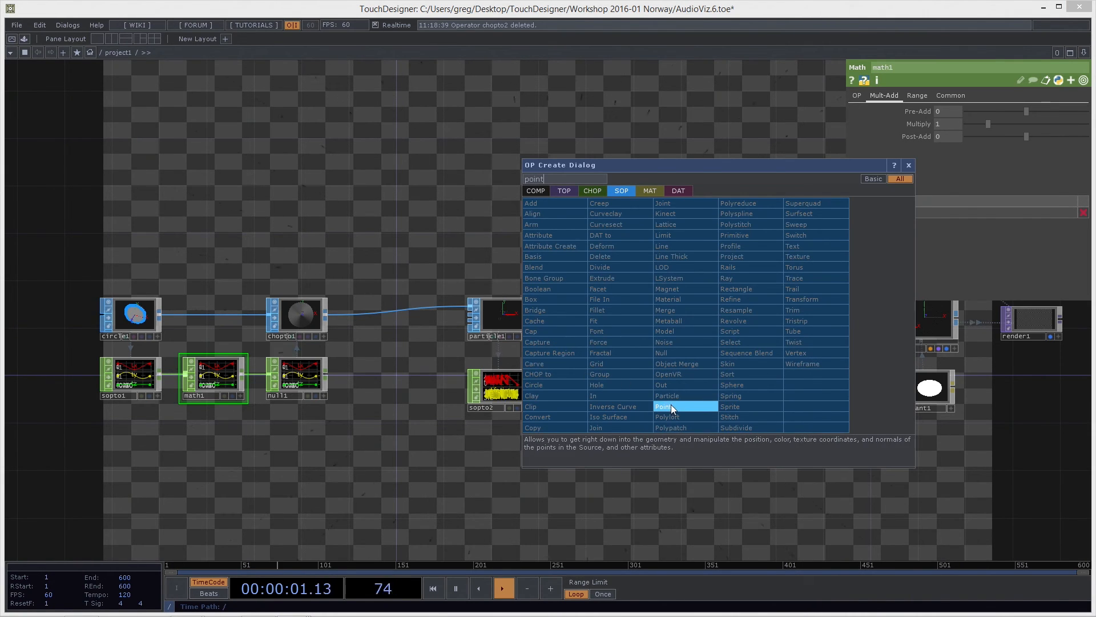
{"action": "left_click", "coordinate": [670, 404]}
{"action": "left_click", "coordinate": [617, 318]}
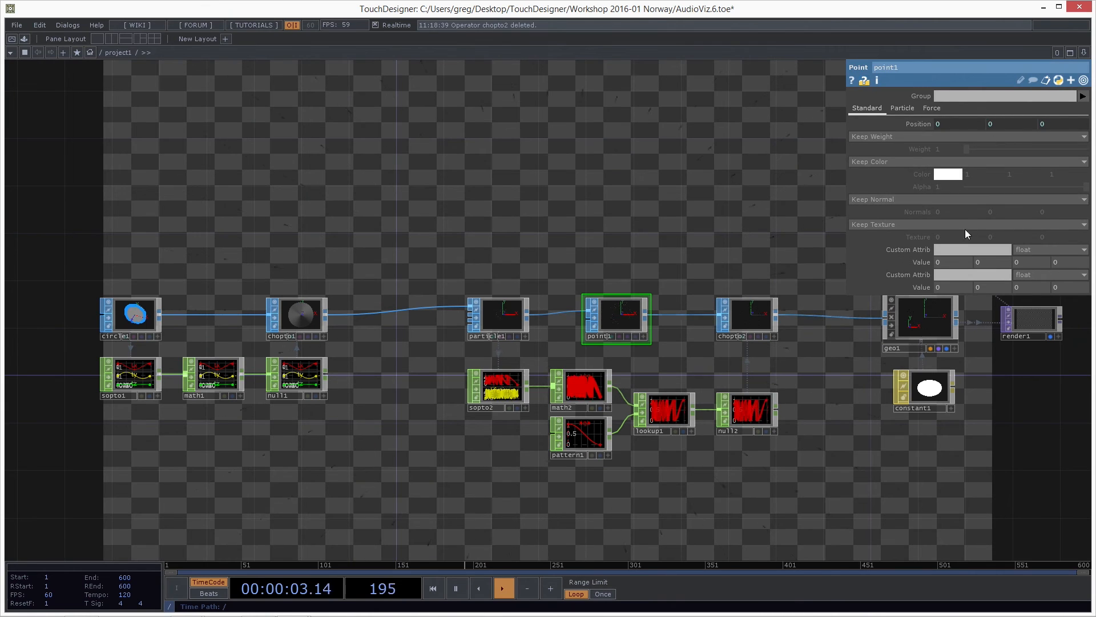
Step: Set point1 to Add Color, with a color of 1, 1, 1 and an alpha of 0
{"action": "left_click", "coordinate": [916, 162]}
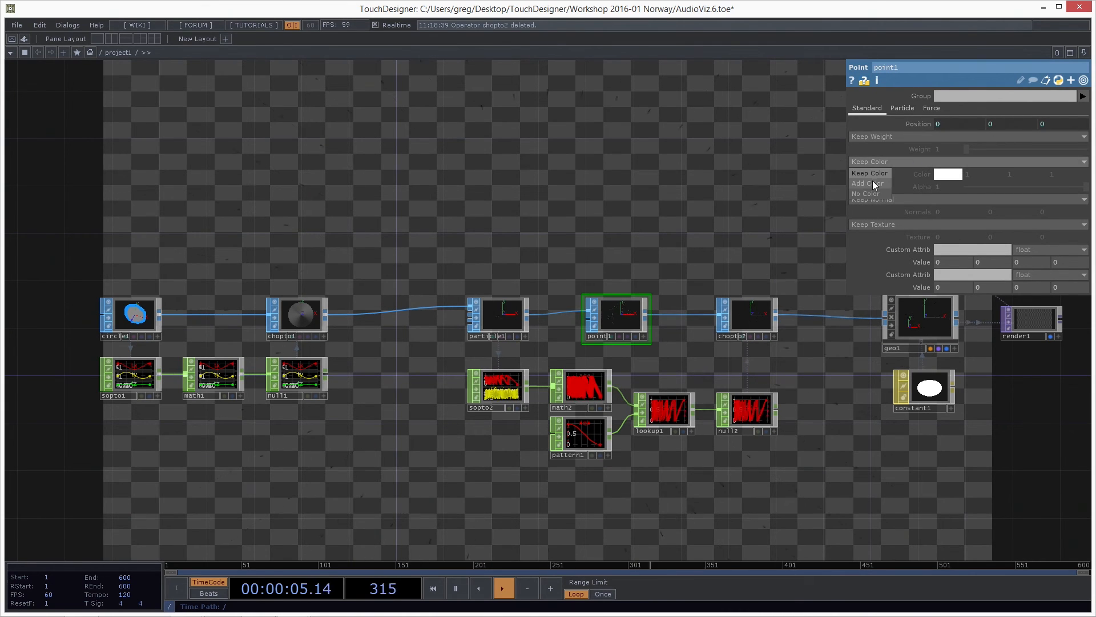
{"action": "left_click", "coordinate": [873, 181]}
{"action": "left_click", "coordinate": [985, 174]}
{"action": "left_click", "coordinate": [967, 191]}
{"action": "type", "text": "1"}
{"action": "left_click", "coordinate": [973, 199]}
{"action": "type", "text": "1"}
{"action": "left_click", "coordinate": [977, 213]}
{"action": "type", "text": "1"}
{"action": "left_click", "coordinate": [729, 355]}
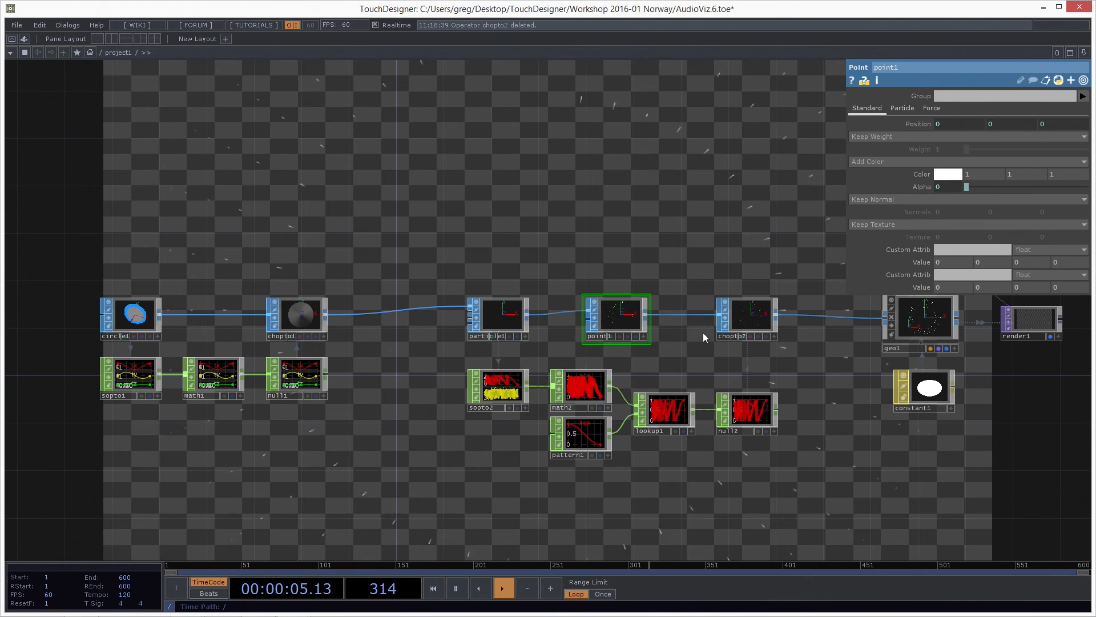
Step: Set particle1's Birth rate to 10000
{"action": "middle_click_drag", "start_coordinate": [626, 315], "coordinate": [506, 321]}
{"action": "left_click", "coordinate": [506, 322]}
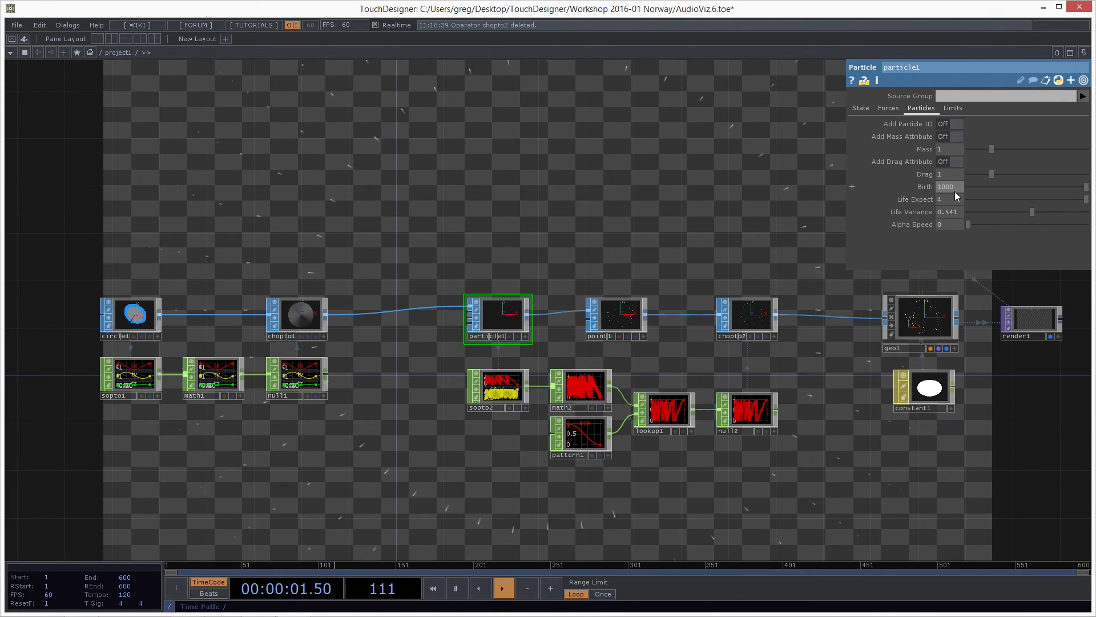
{"action": "type", "text": "0"}
{"action": "key", "text": "Return"}
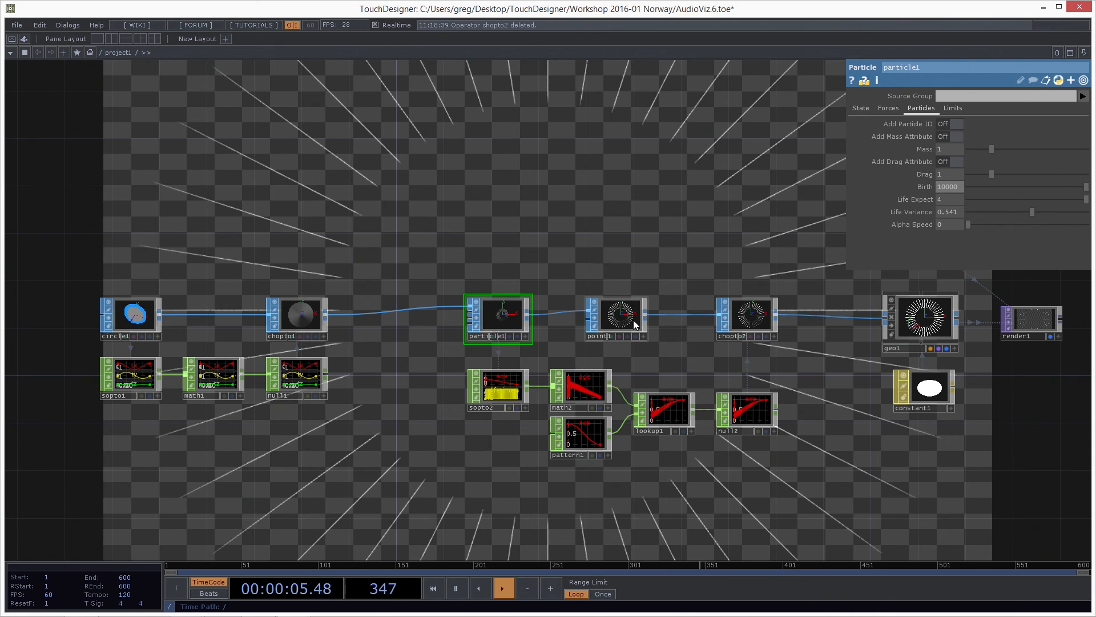
Step: Compare the CPU cook times of particle1 and point1 in their node information
{"action": "middle_click", "coordinate": [502, 316]}
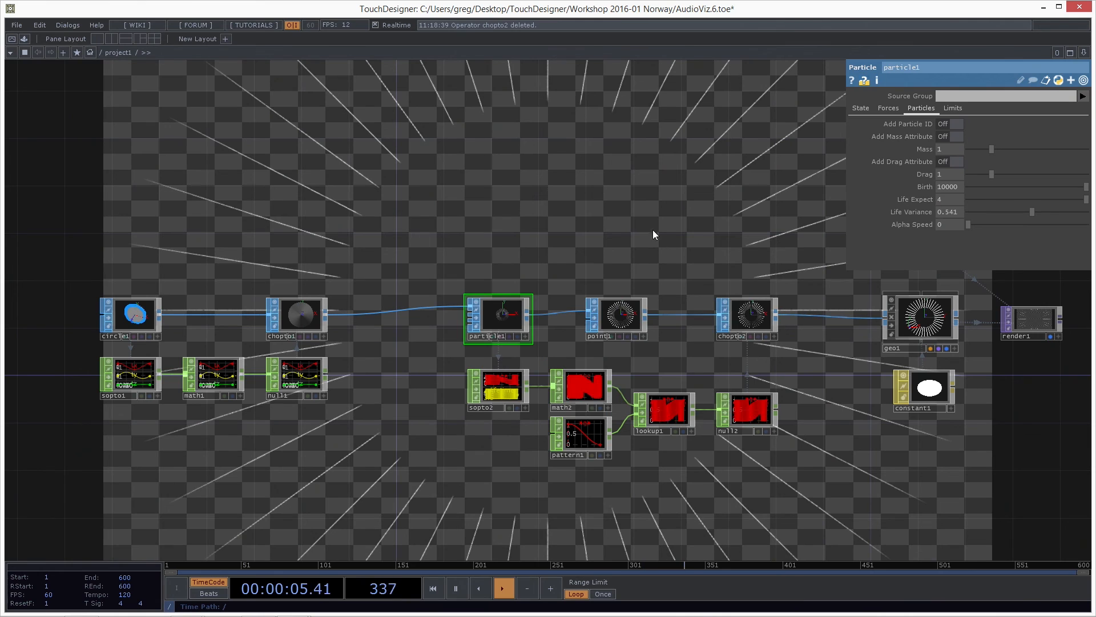
{"action": "middle_click", "coordinate": [619, 304]}
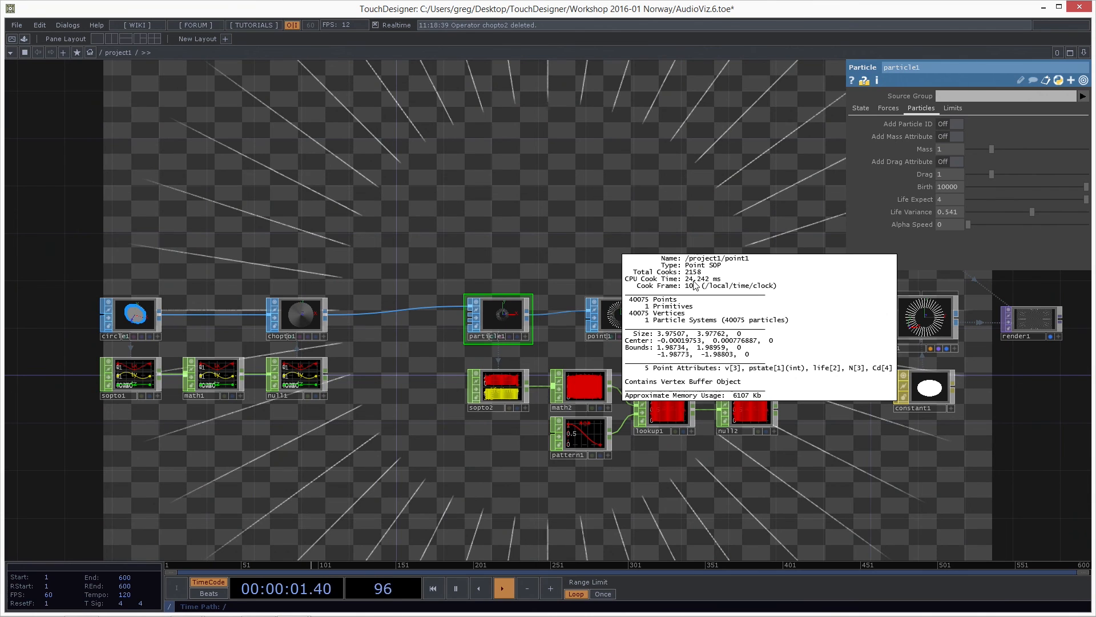
{"action": "middle_click_drag", "start_coordinate": [695, 283], "coordinate": [629, 216]}
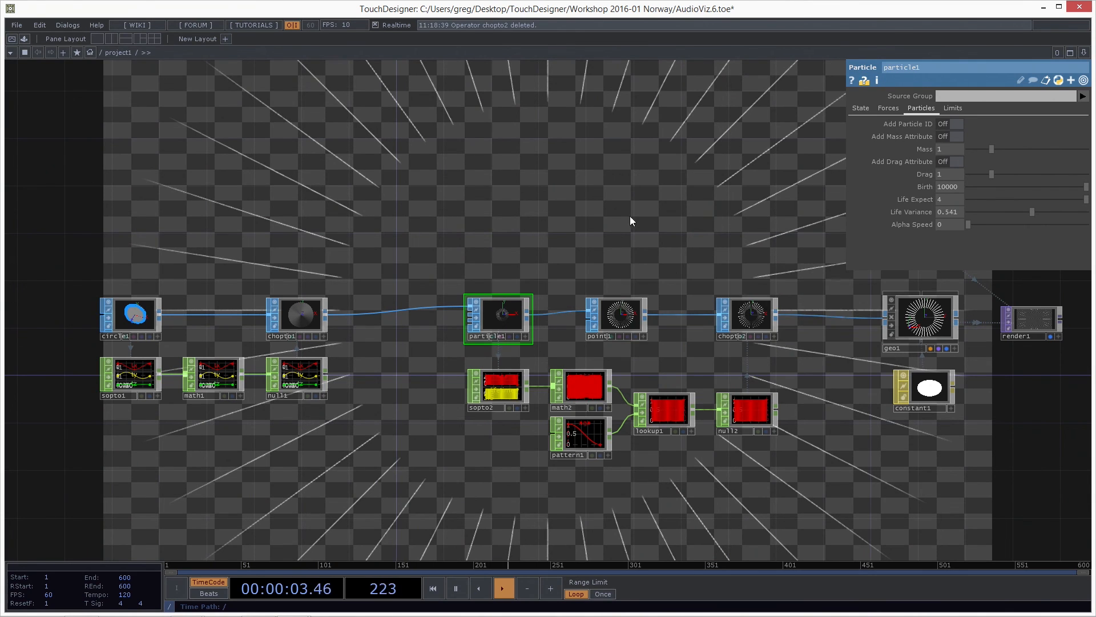
Step: Move point1 upstream and rewire it so that chopto1 feeds point1 and point1 feeds particle1
{"action": "left_click_drag", "start_coordinate": [623, 320], "coordinate": [610, 263]}
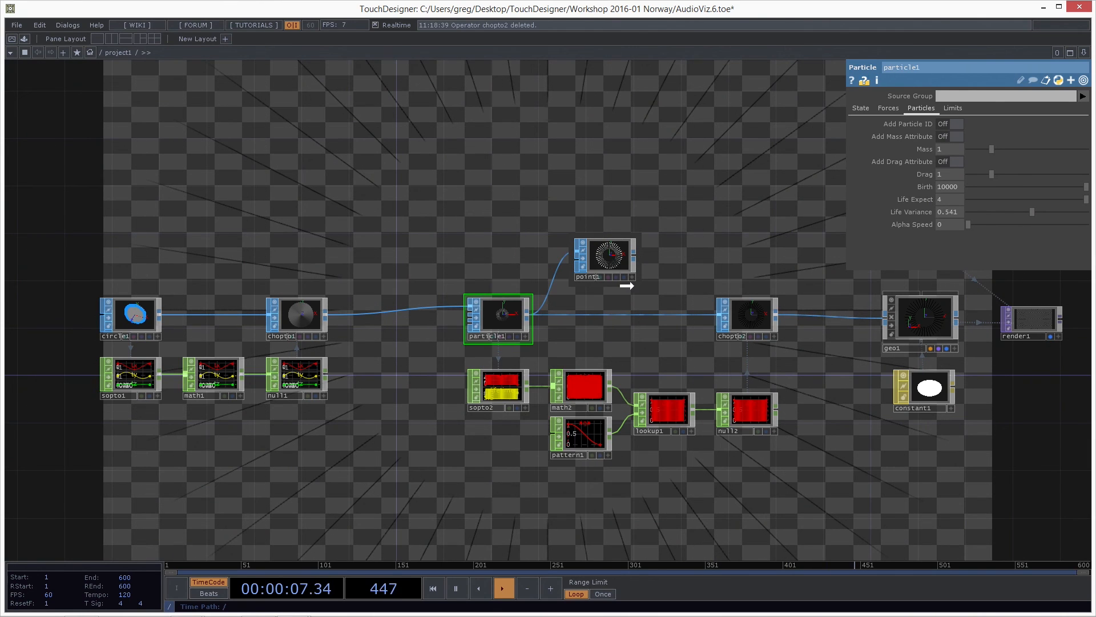
{"action": "left_click_drag", "start_coordinate": [607, 255], "coordinate": [438, 231]}
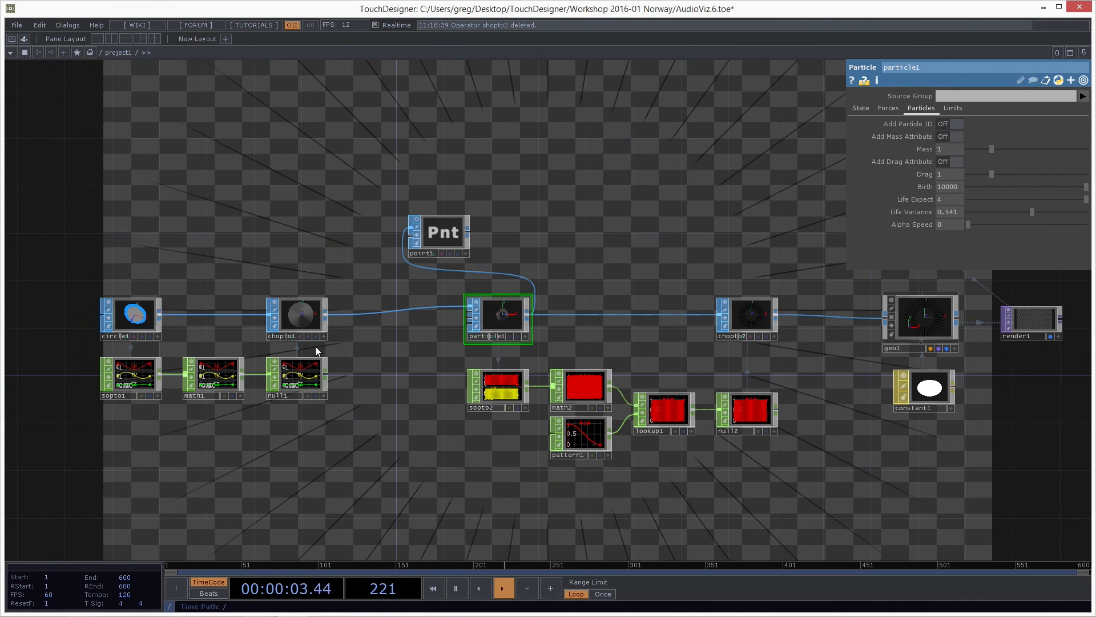
{"action": "left_click_drag", "start_coordinate": [325, 318], "coordinate": [412, 231]}
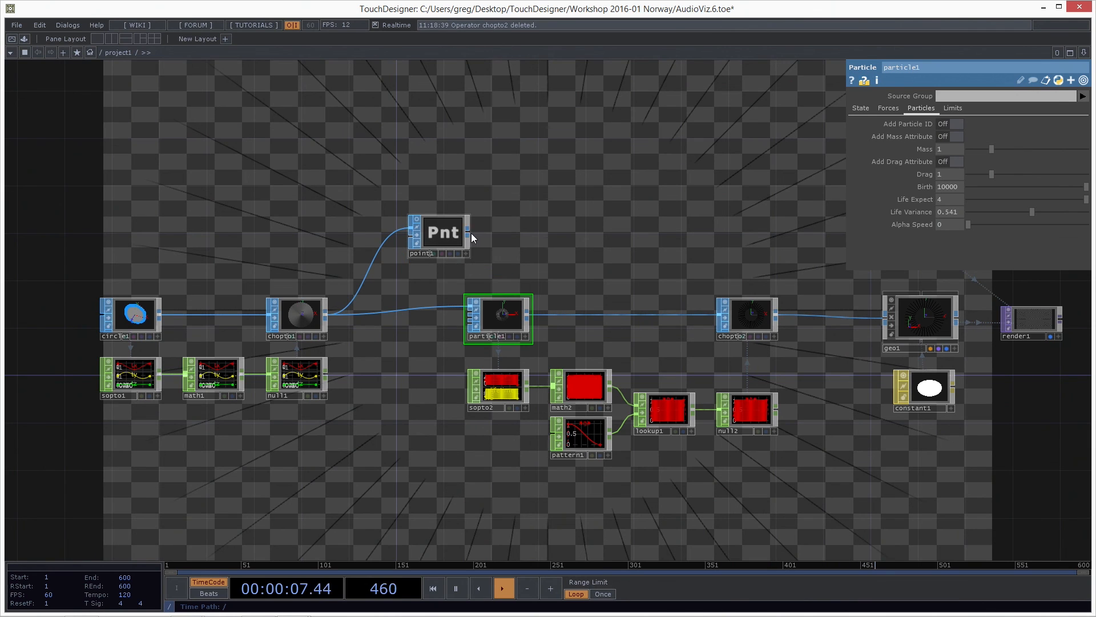
{"action": "left_click_drag", "start_coordinate": [470, 277], "coordinate": [469, 306]}
{"action": "left_click_drag", "start_coordinate": [442, 231], "coordinate": [406, 279]}
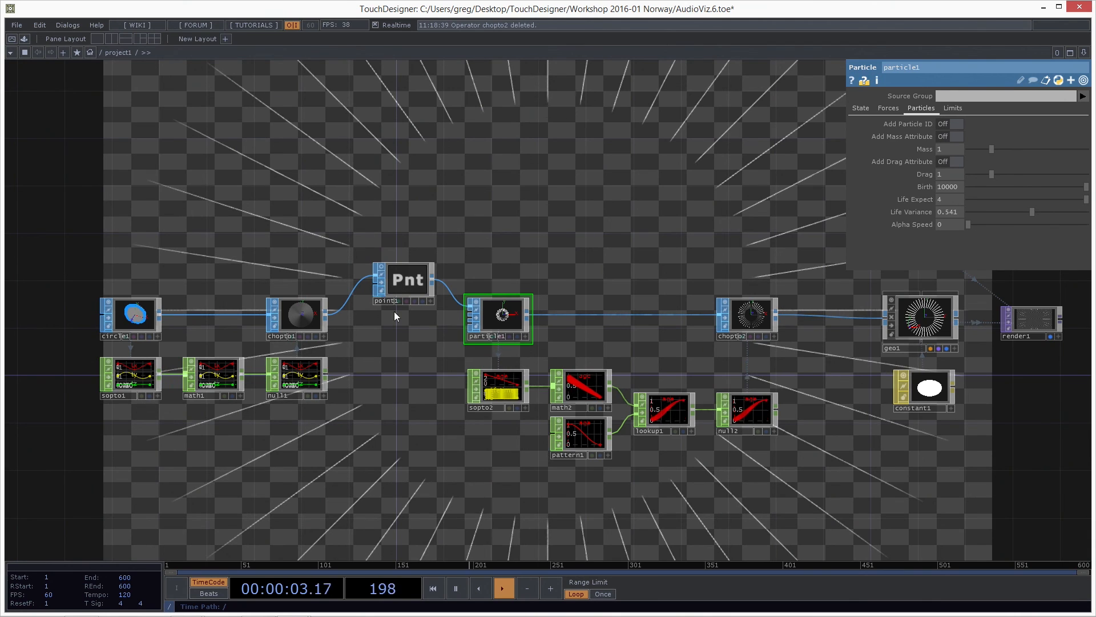
Step: Check point1's cook time and point attributes, and line it up between chopto1 and particle1
{"action": "middle_click", "coordinate": [410, 282]}
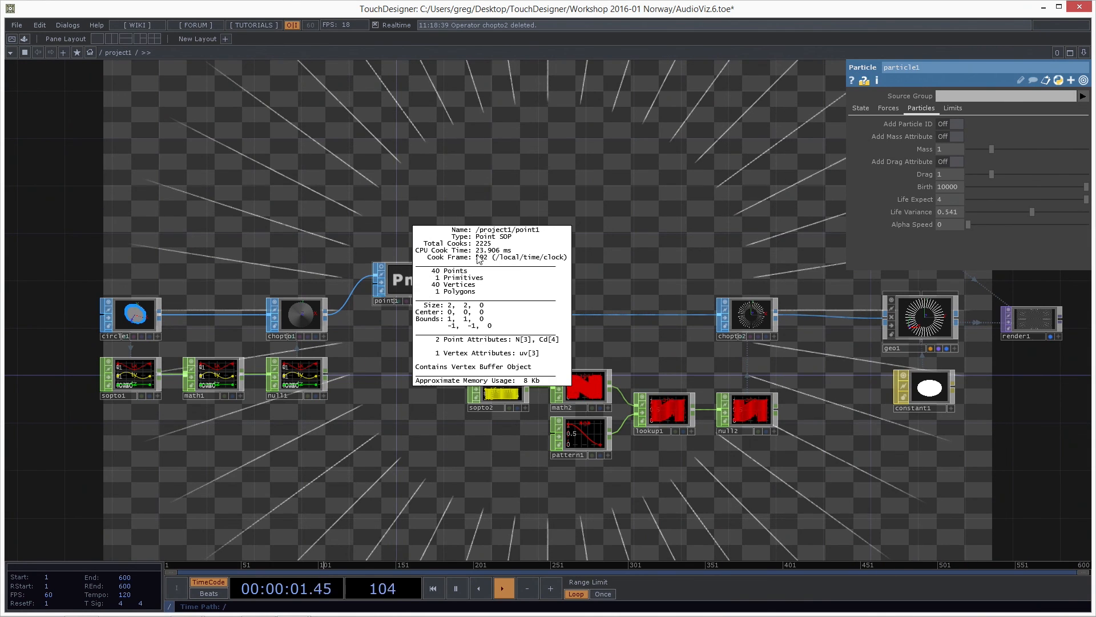
{"action": "left_click_drag", "start_coordinate": [400, 283], "coordinate": [386, 316]}
{"action": "left_click", "coordinate": [386, 316]}
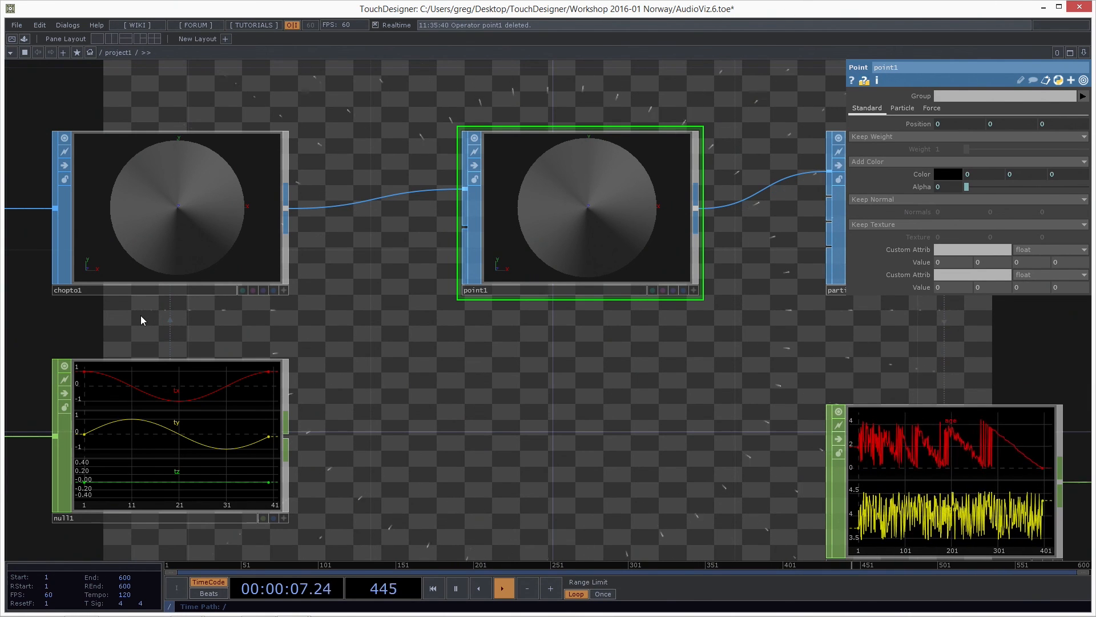
Step: Review the whole network and save the project
{"action": "scroll", "coordinate": [478, 337], "scroll_direction": "down", "scroll_amount": 6}
{"action": "left_click_drag", "start_coordinate": [499, 416], "coordinate": [460, 406]}
{"action": "left_click_drag", "start_coordinate": [577, 426], "coordinate": [413, 440]}
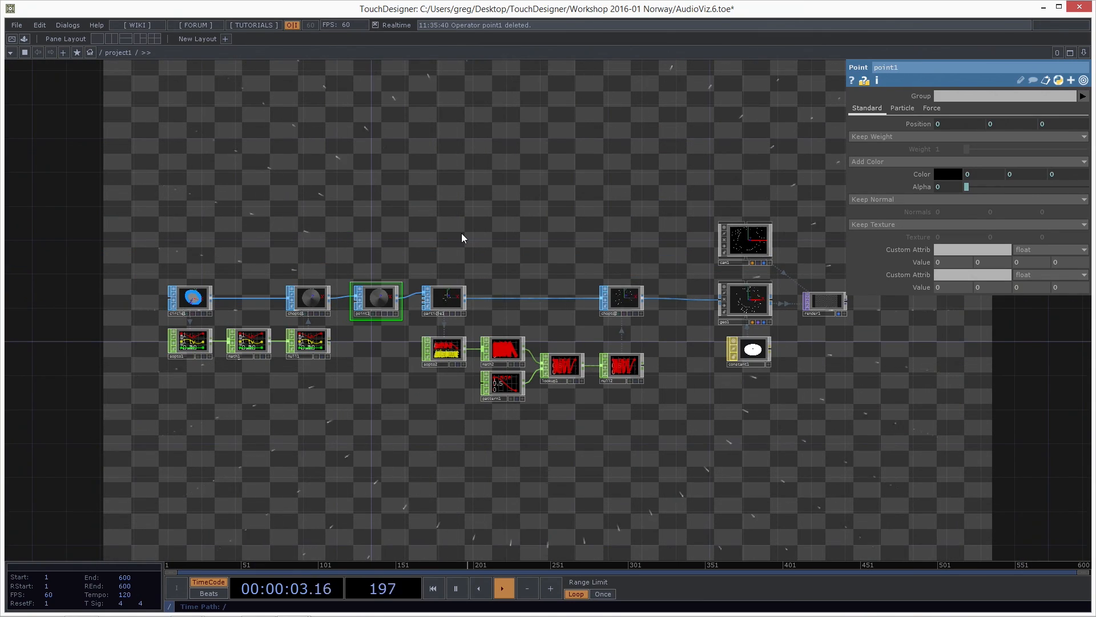
{"action": "key", "text": "ctrl+s"}
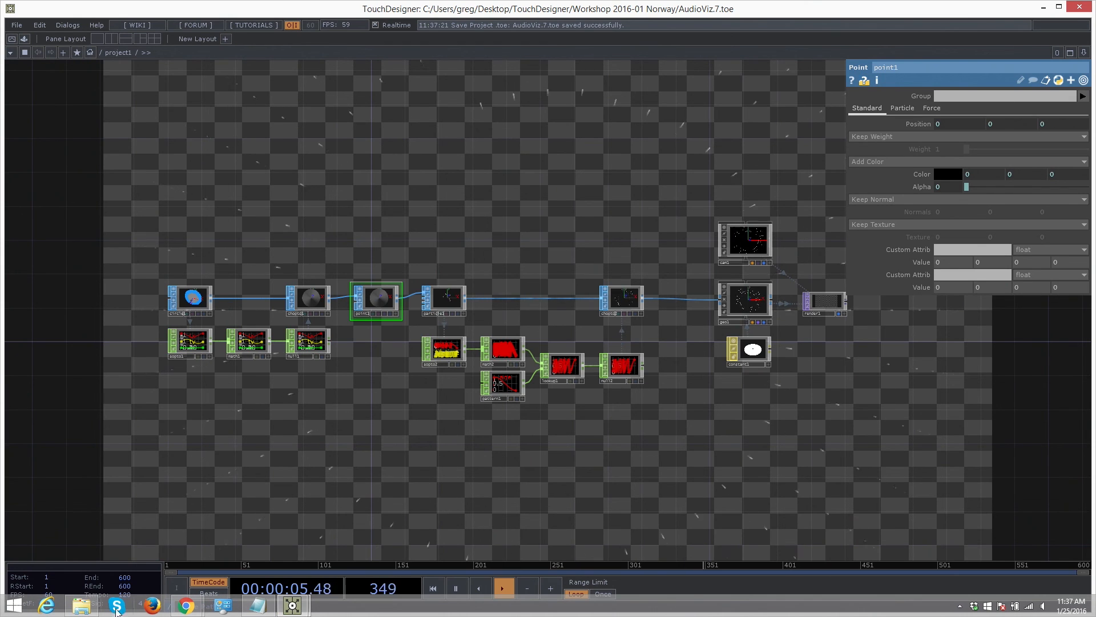
Step: Switch to File Explorer and select AudioViz02.toe in the Day1_AudioViz folder
{"action": "left_click", "coordinate": [81, 611]}
{"action": "left_click", "coordinate": [742, 166]}
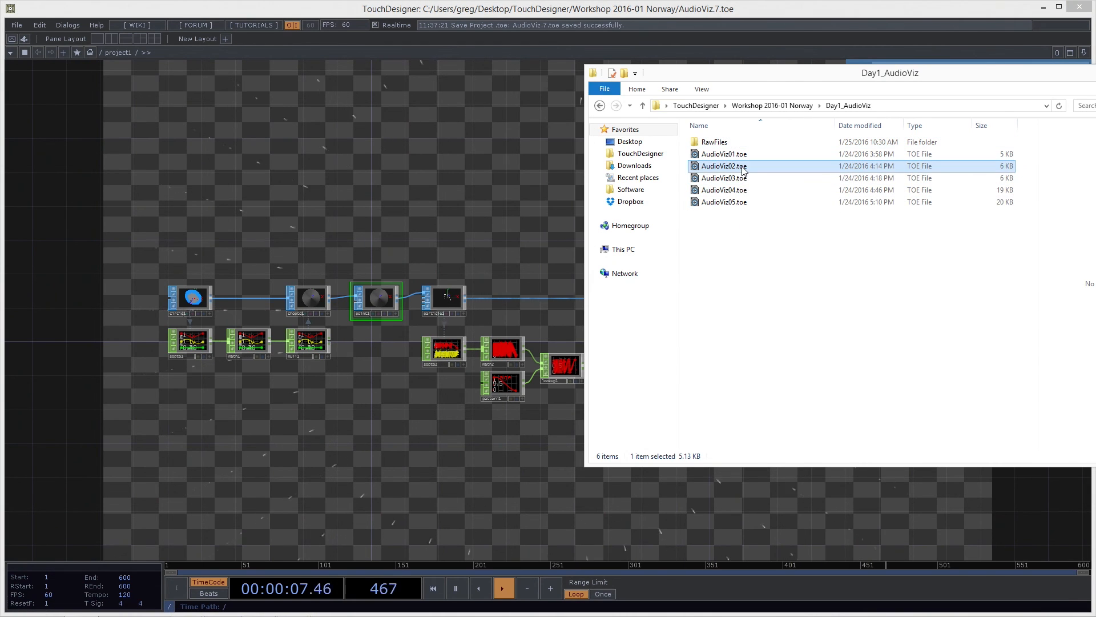